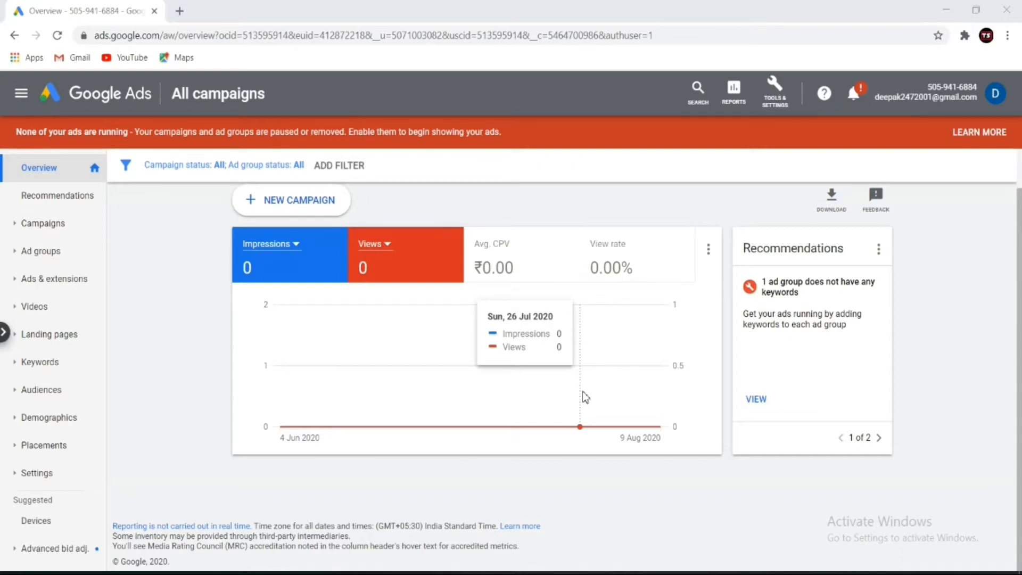
- Open the Tools & Settings menu to list the account tools, including Keyword Planner
left_click(780, 101)
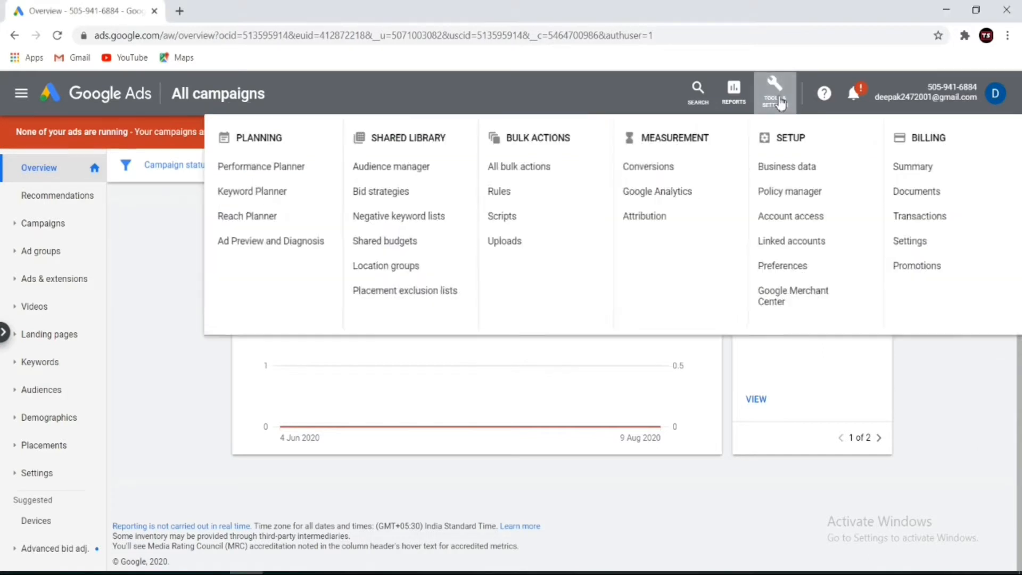
- Use Keyword Planner's Discover new keywords to get keyword ideas for 'Digital Marketing'
left_click(274, 196)
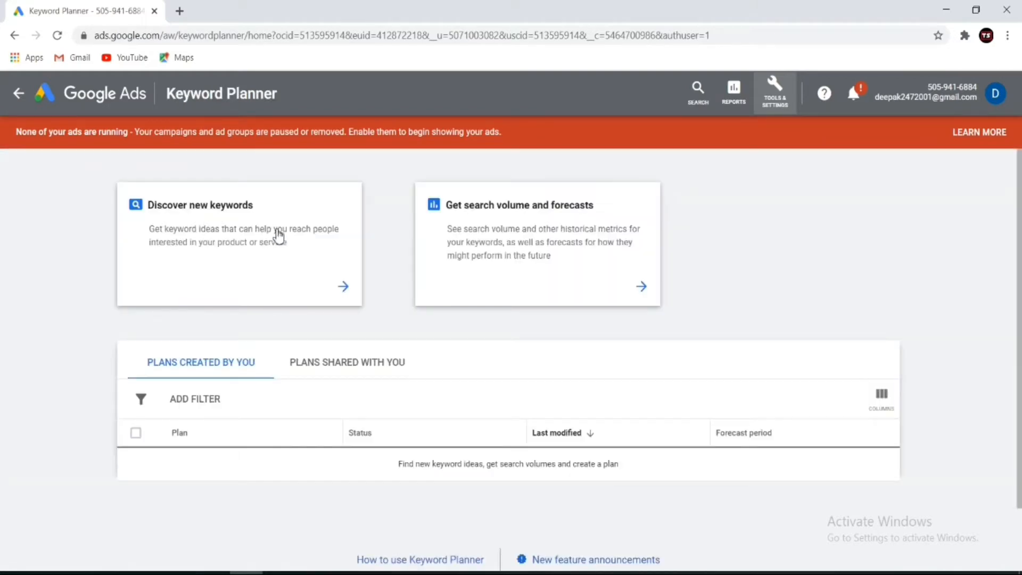
left_click(296, 267)
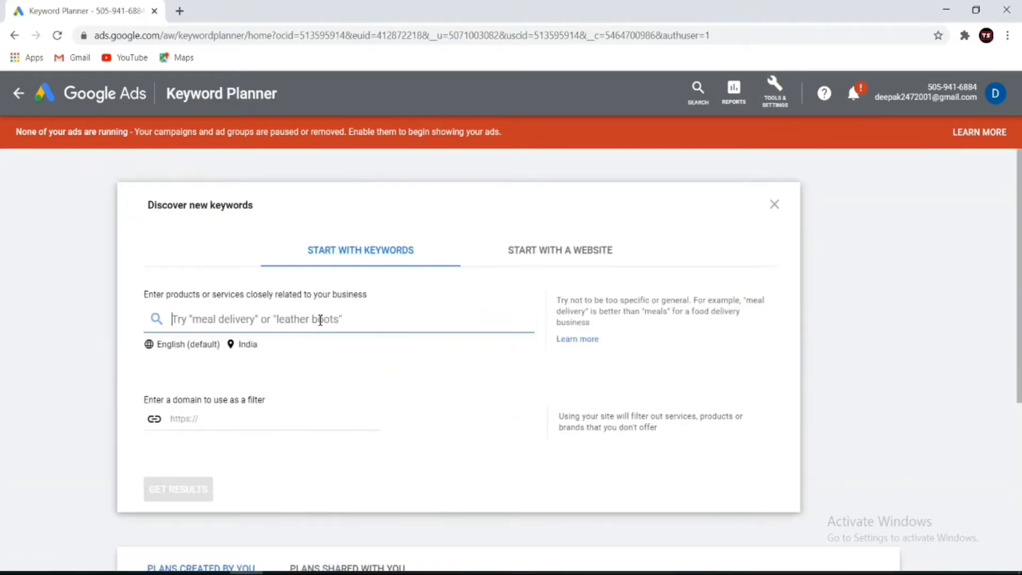
left_click(391, 318)
type("D")
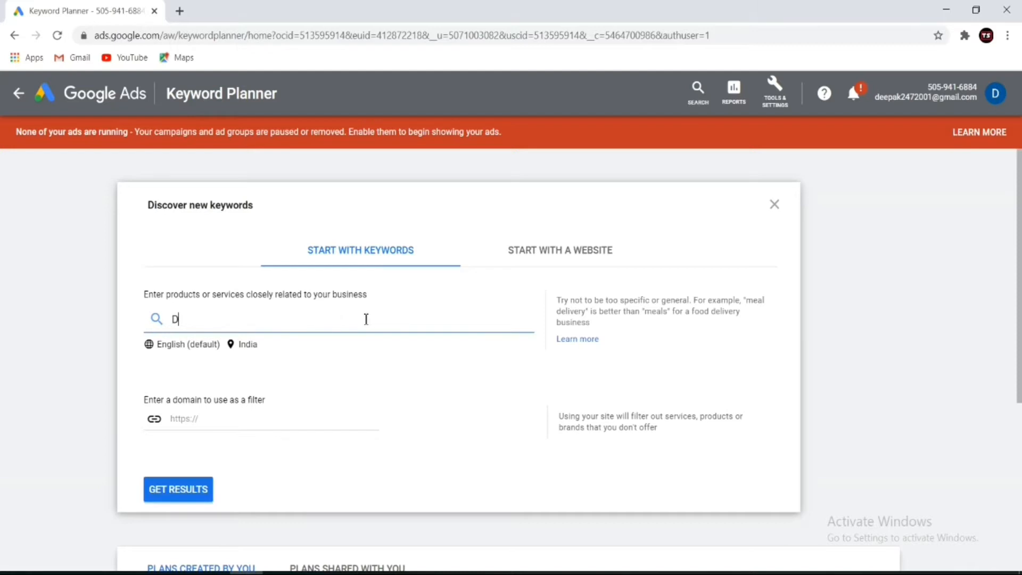
type("igital Marketing")
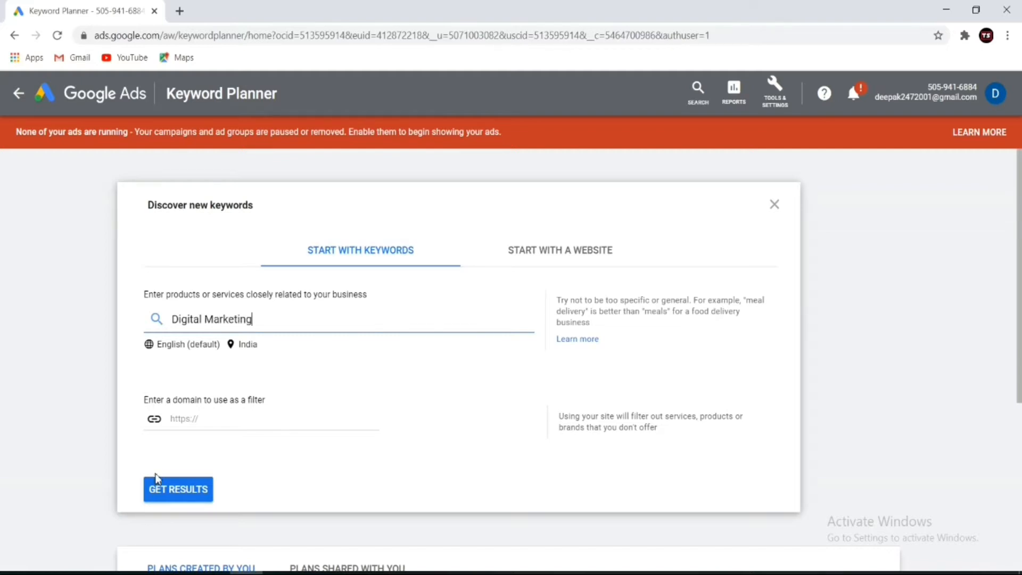
left_click(180, 501)
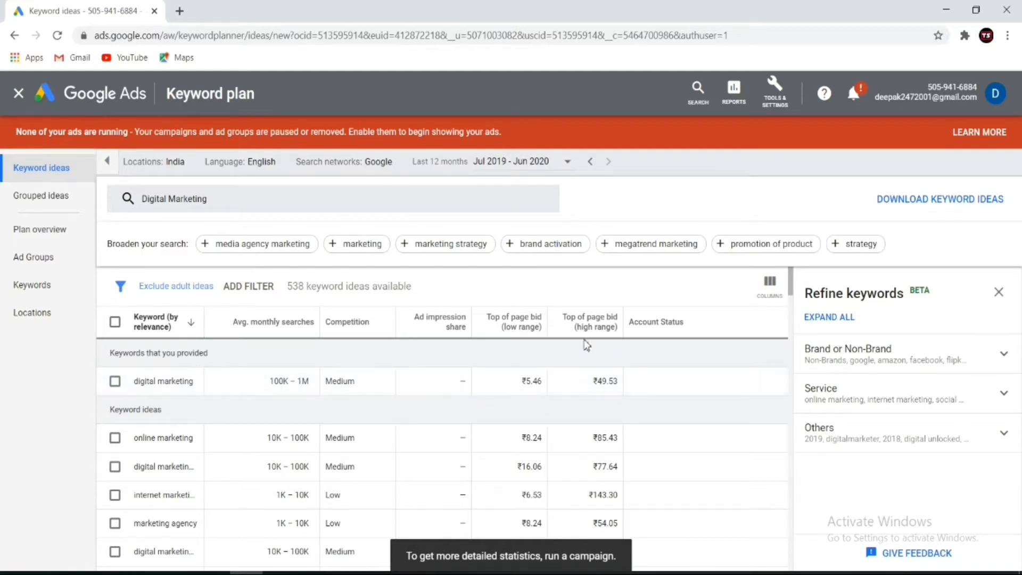
- Inspect the keyword ideas table, checking the Top of page bid range for 'digital marketing'
mouse_move(586, 336)
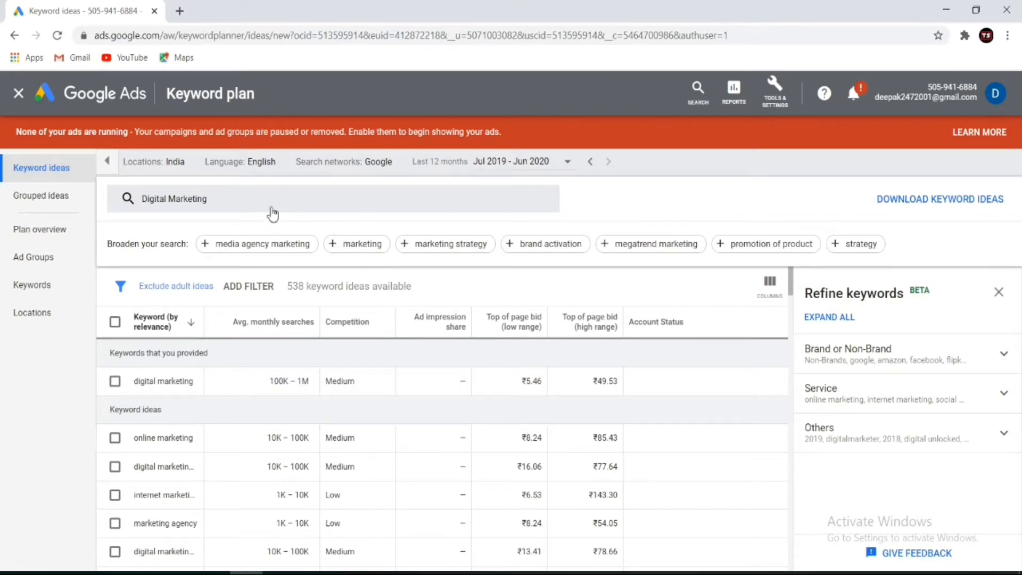
- Go back twice to the All campaigns overview and start a new campaign
left_click(15, 36)
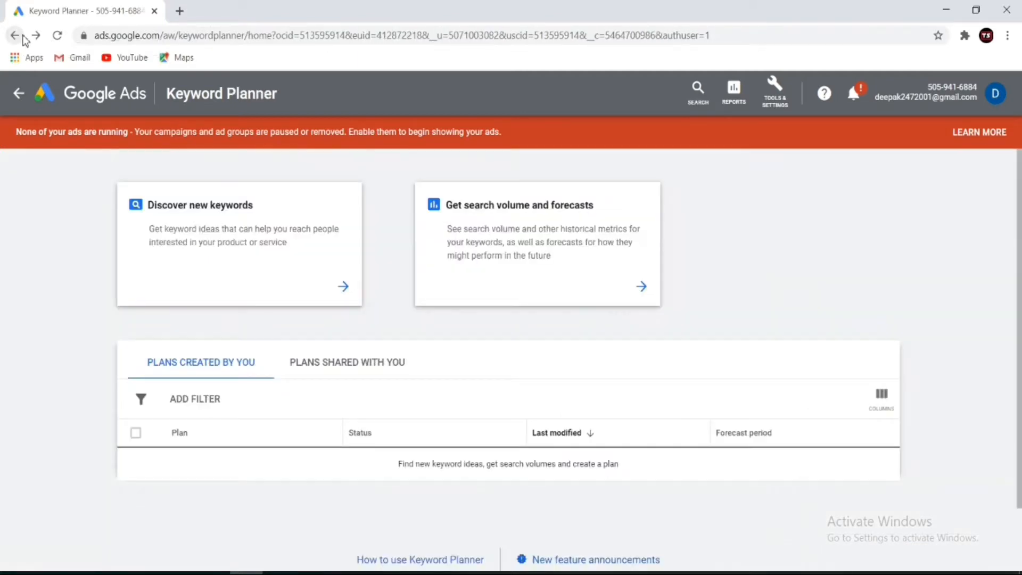
left_click(22, 37)
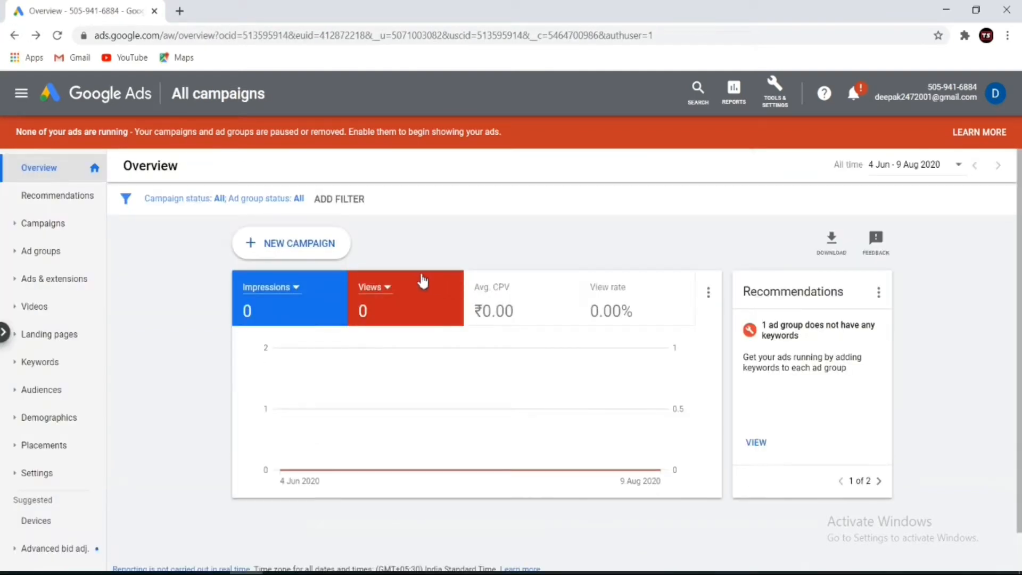
left_click(307, 248)
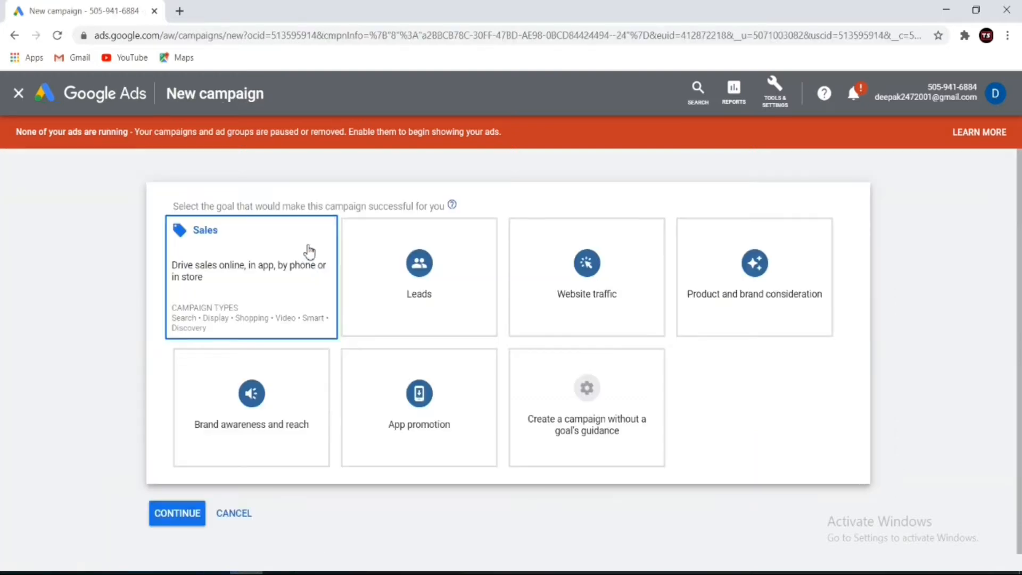
- Scroll through the seven goal tiles, reading each goal's description and campaign types
scroll(346, 479, "down", 1)
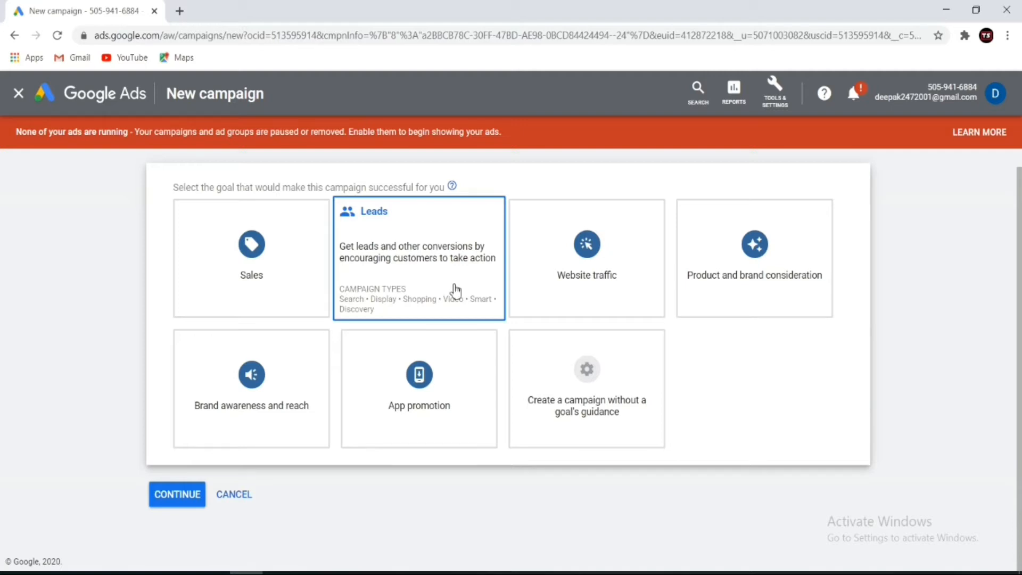
mouse_move(575, 266)
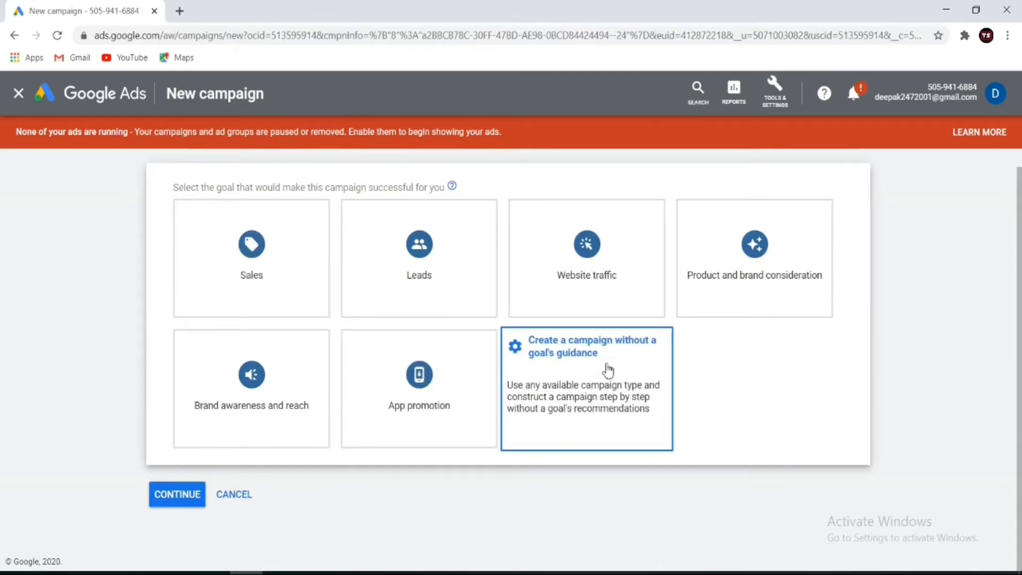
scroll(606, 370, "up", 1)
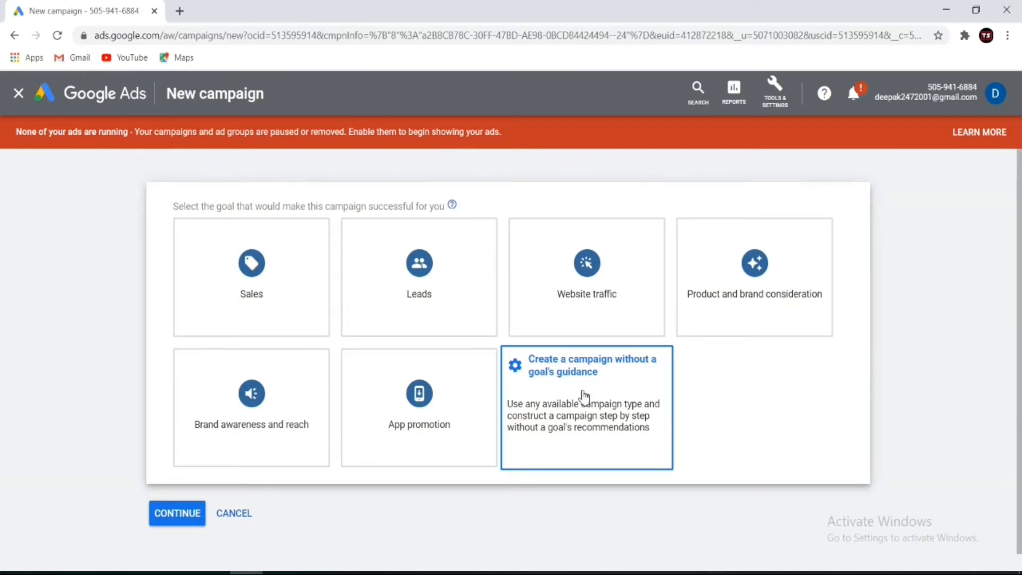
- Choose 'Create a campaign without a goal's guidance' as the campaign goal
scroll(584, 396, "down", 1)
scroll(584, 388, "up", 1)
left_click(584, 399)
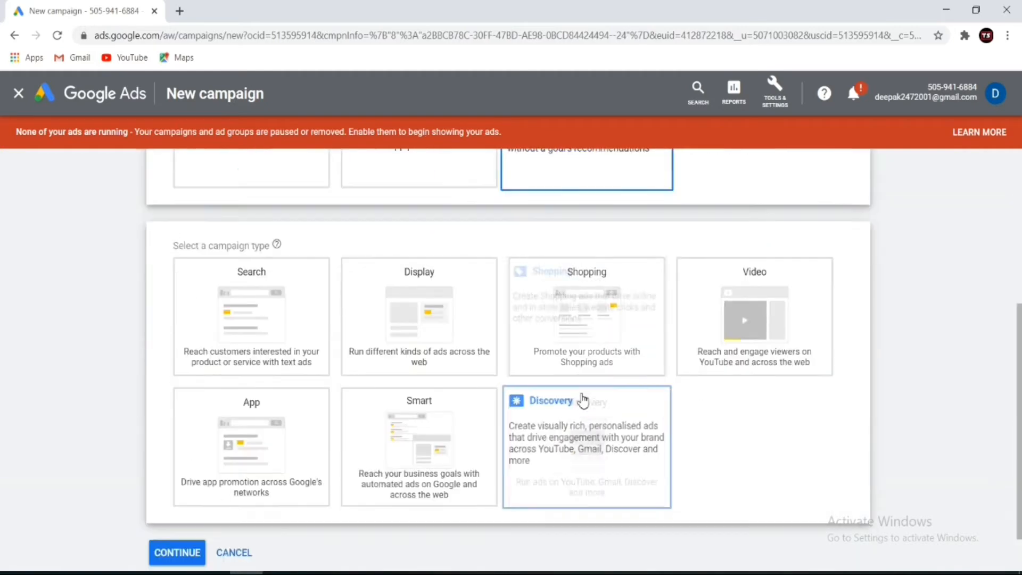
- Preview the Display, Shopping, Video, Discovery, Smart and App campaign type descriptions
left_click(376, 319)
left_click(330, 315)
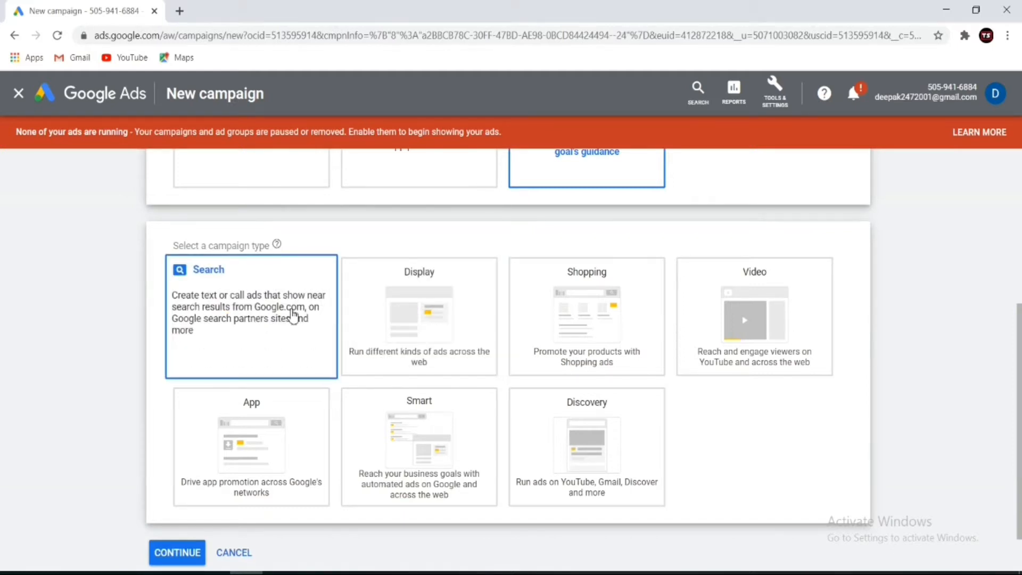
left_click(416, 311)
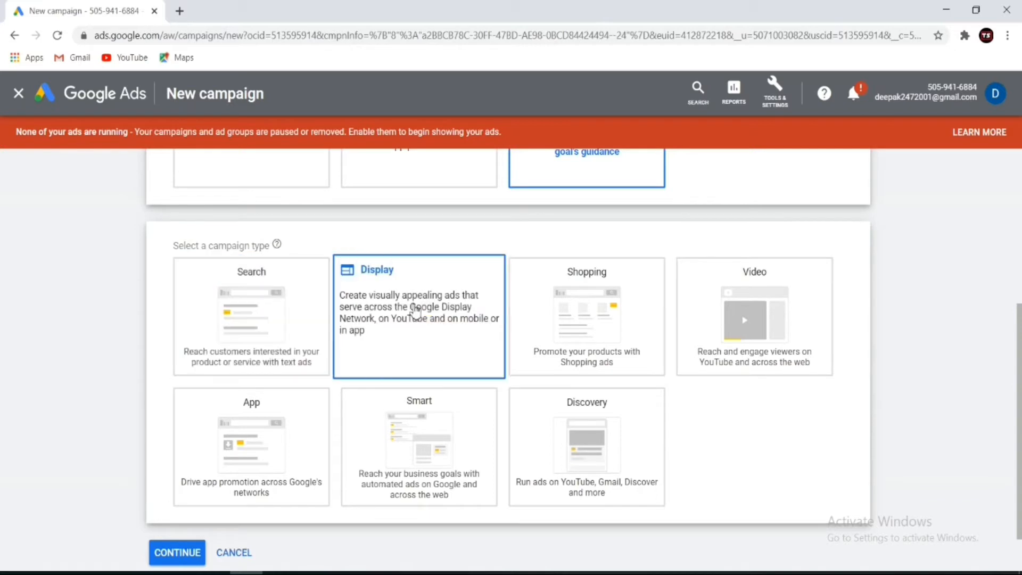
left_click(556, 307)
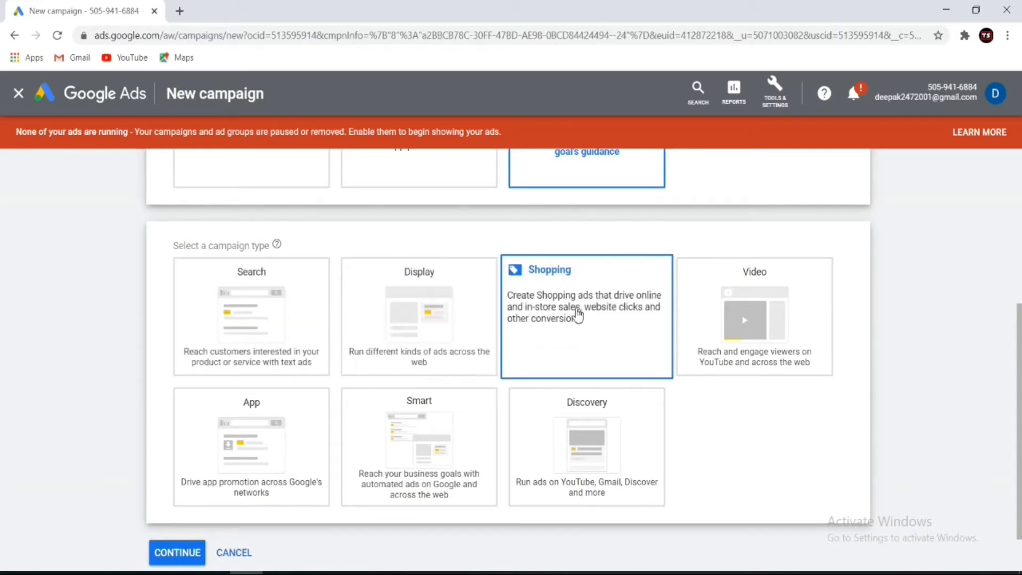
left_click(816, 313)
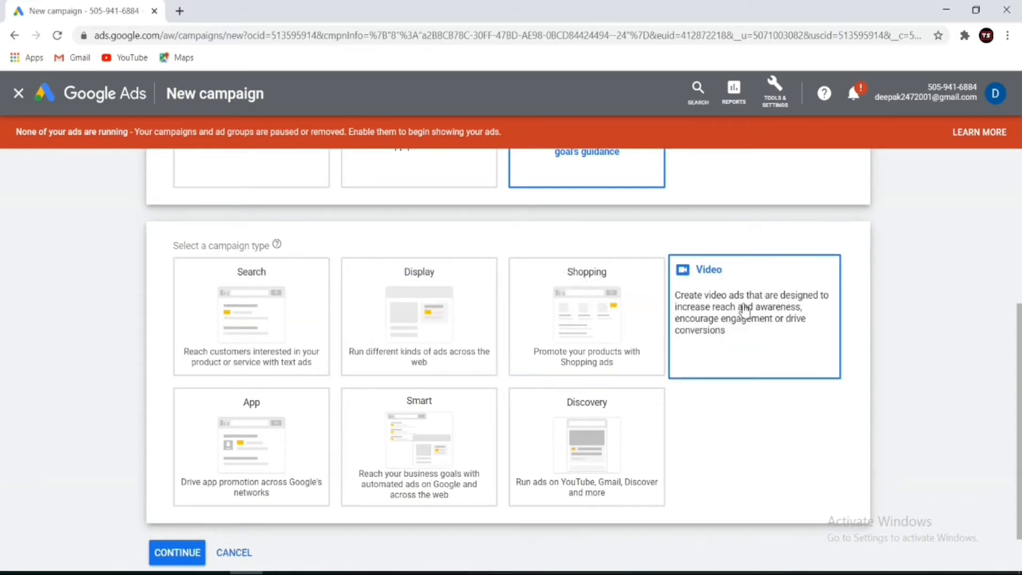
left_click(538, 428)
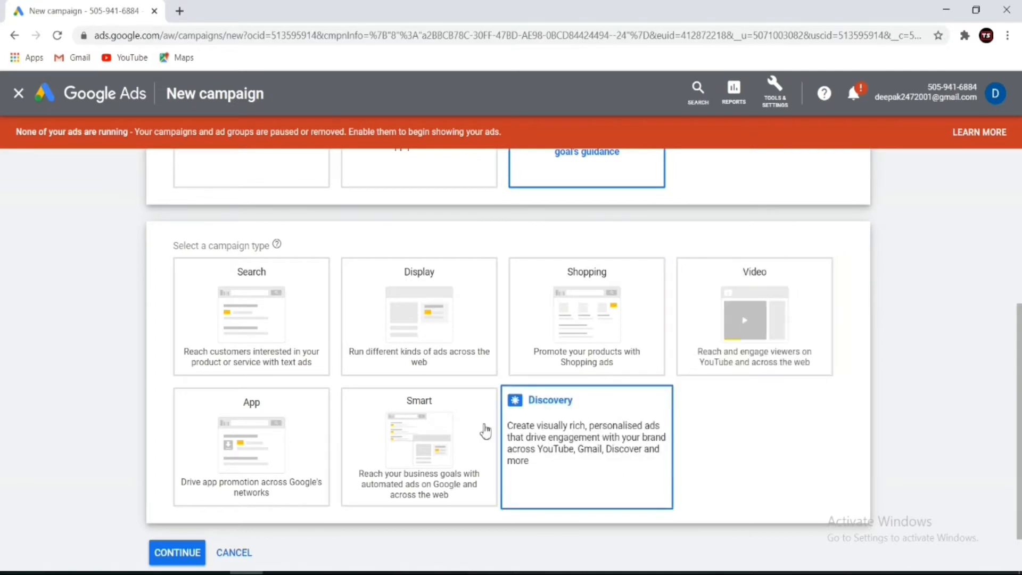
left_click(463, 428)
left_click(319, 423)
- Compare Search, Display, Shopping and Video once more, then pick Search
left_click(298, 309)
left_click(362, 309)
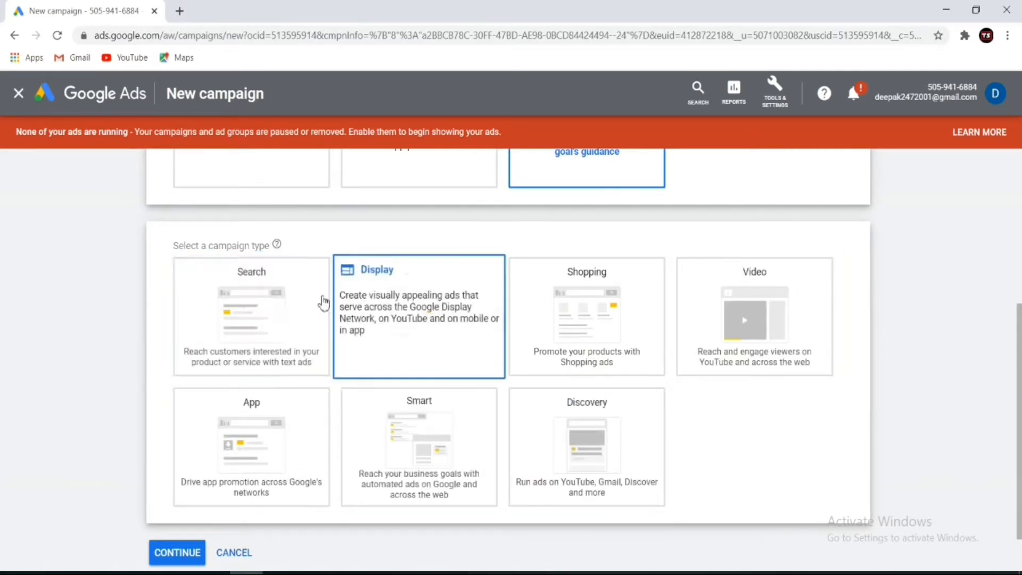
left_click(317, 306)
left_click(377, 312)
left_click(532, 310)
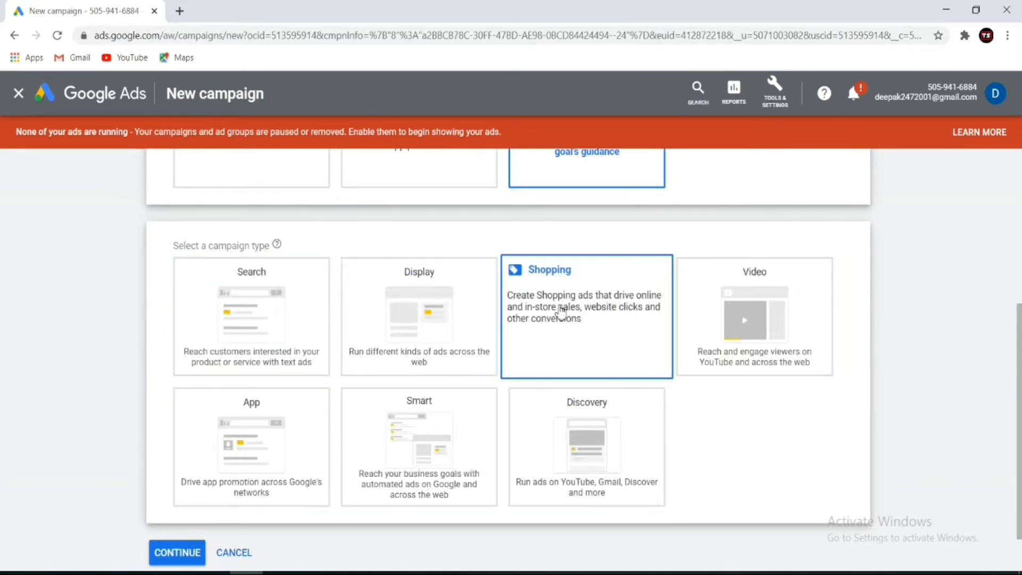
left_click(708, 313)
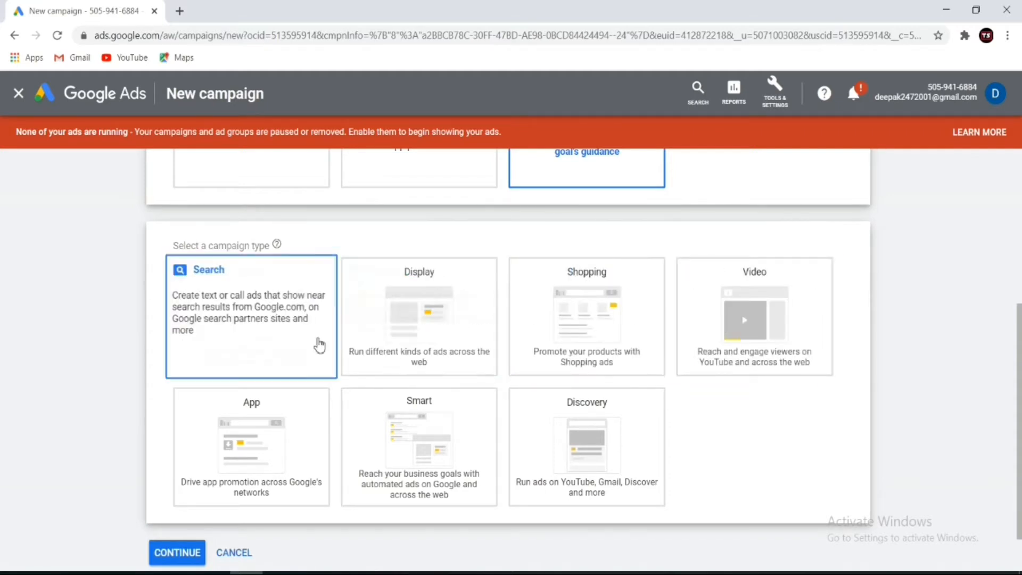
left_click(312, 341)
left_click(383, 327)
left_click(628, 285)
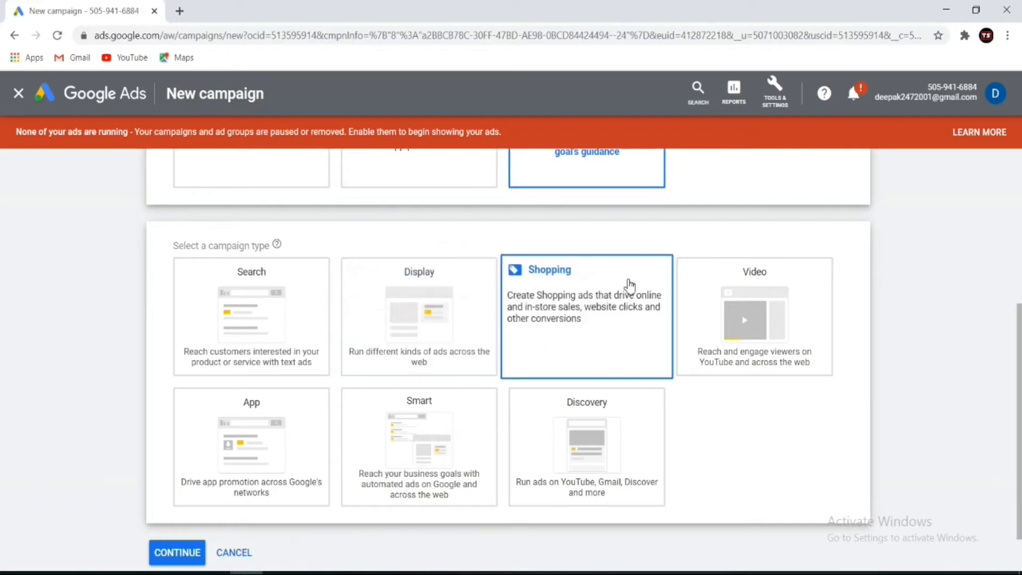
left_click(434, 313)
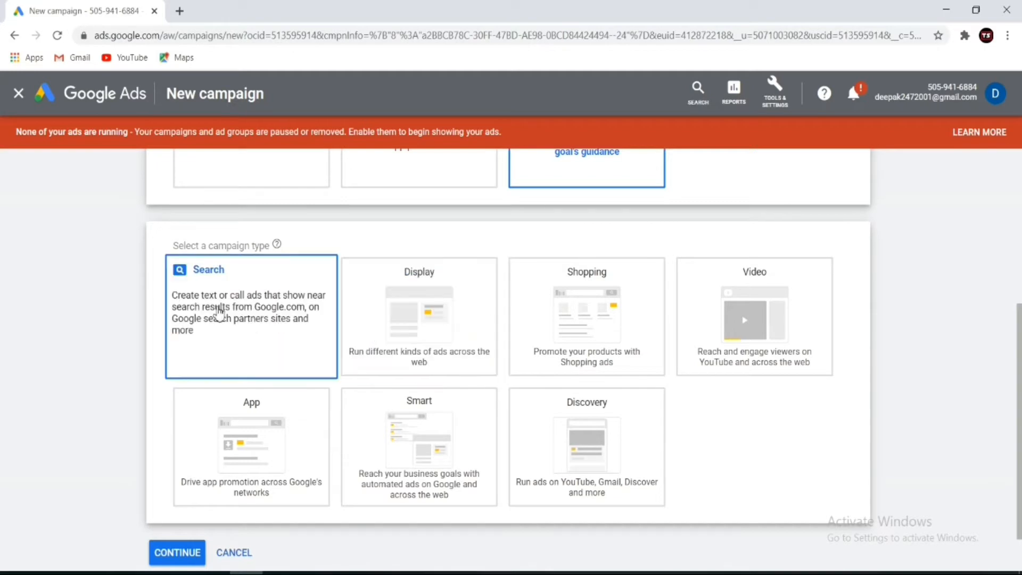
left_click(236, 330)
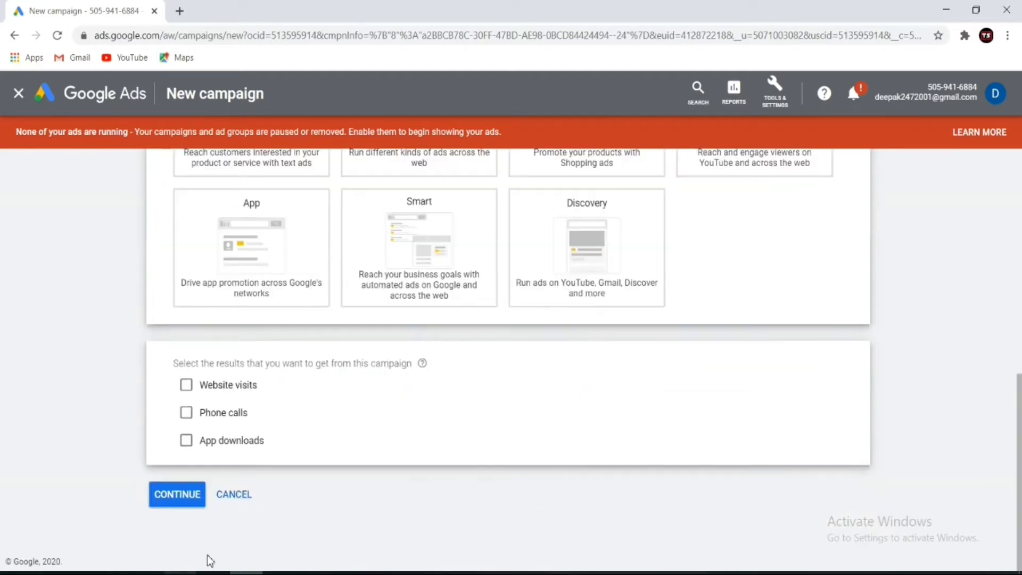
- Check the Search campaign type card and continue to the Search campaign settings
scroll(331, 367, "up", 4)
scroll(326, 369, "down", 2)
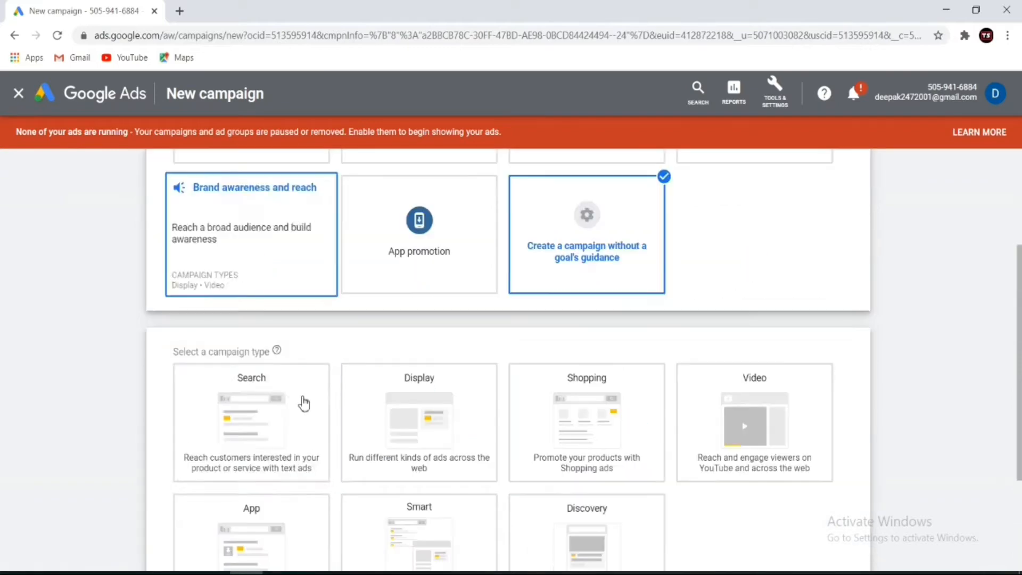
left_click(275, 410)
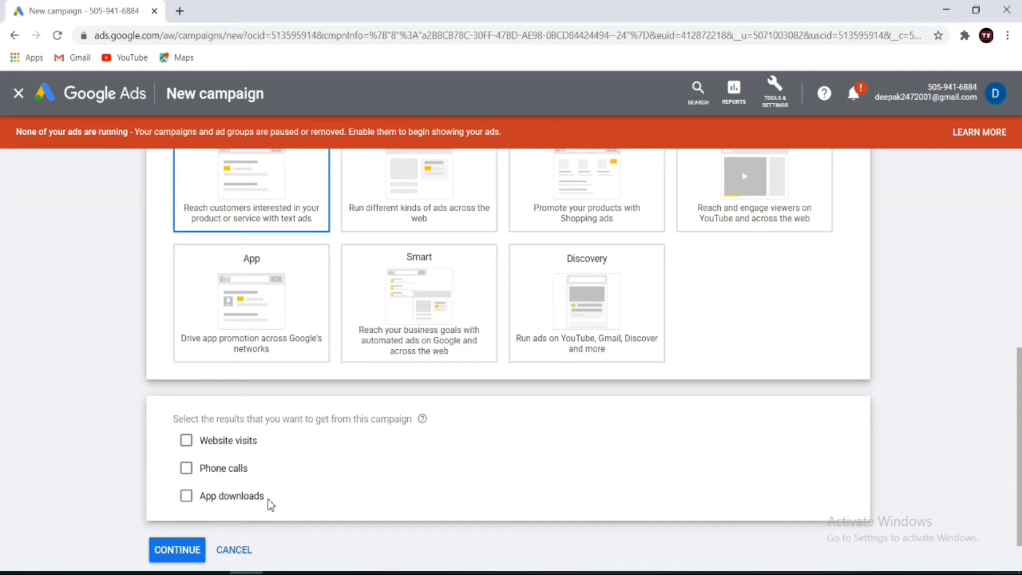
left_click(179, 553)
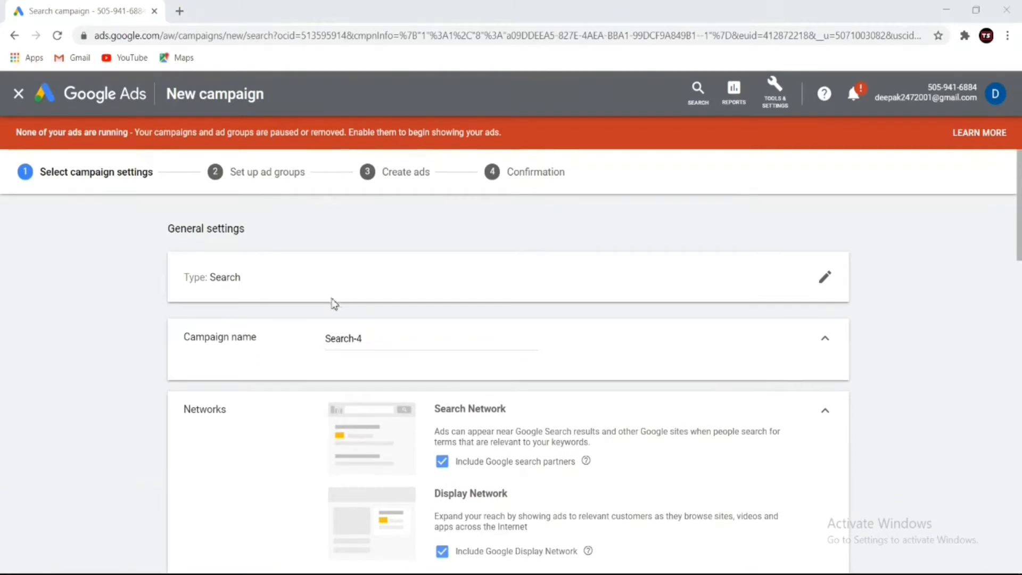
- Clear the default name Search-4 from Campaign name and start typing the new name
left_click(387, 342)
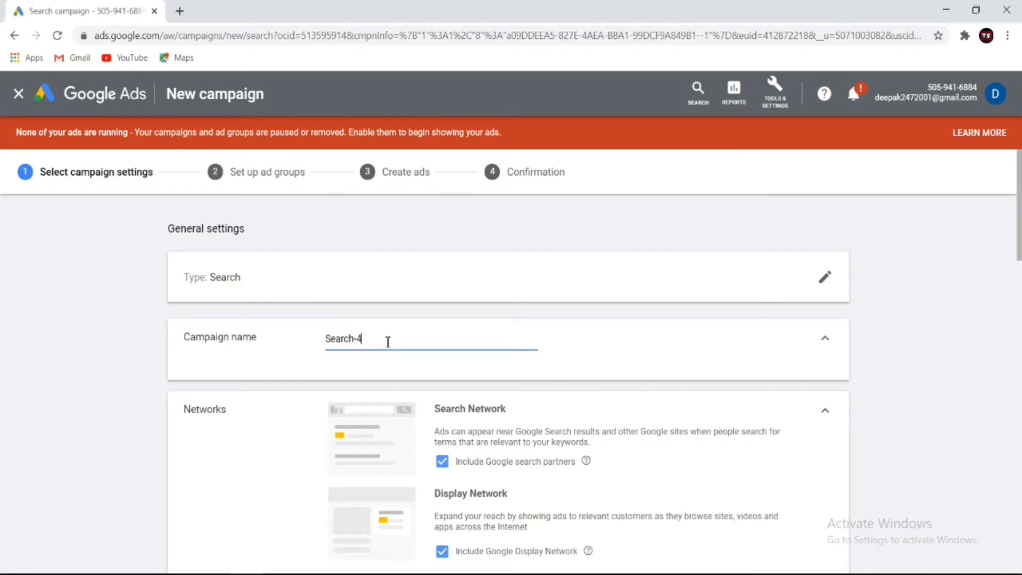
key("BackSpace")
key("BackSpace")
key("BackSpace")
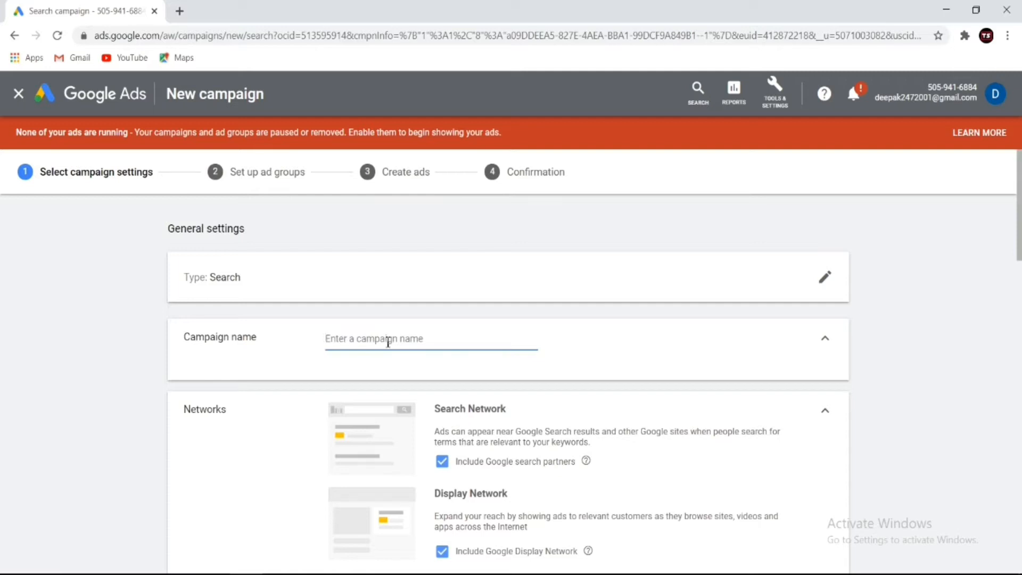
type("Lead Generation  Aug-9")
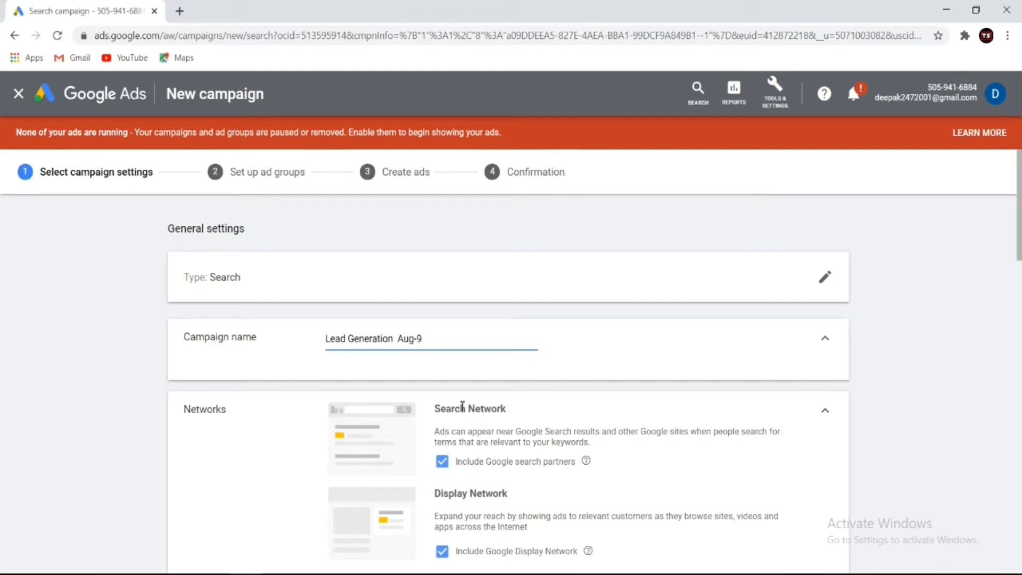
- Exclude Google search partners and the Display Network, then expand Show more settings
scroll(471, 458, "down", 2)
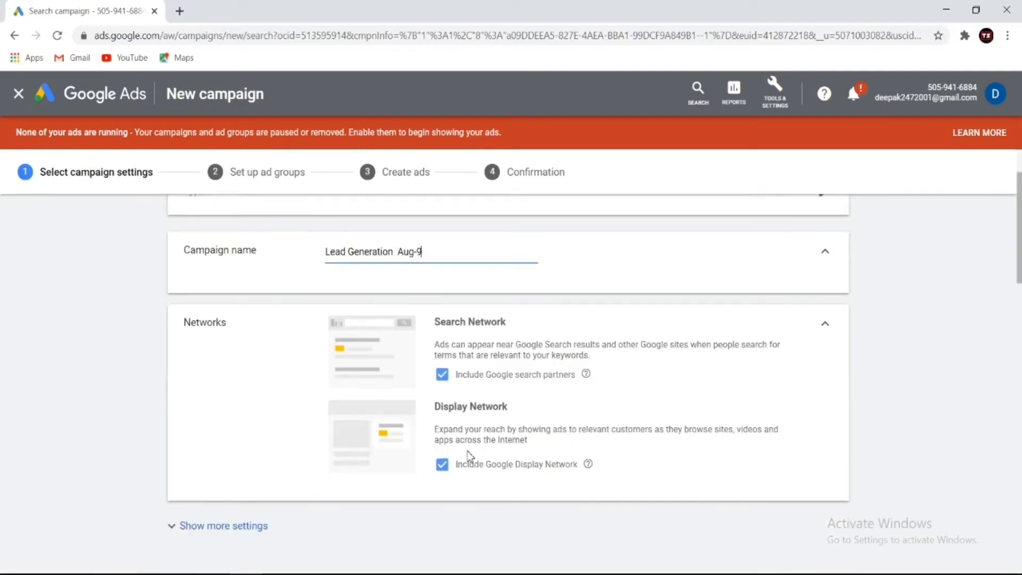
left_click(441, 375)
left_click(441, 475)
scroll(392, 409, "down", 4)
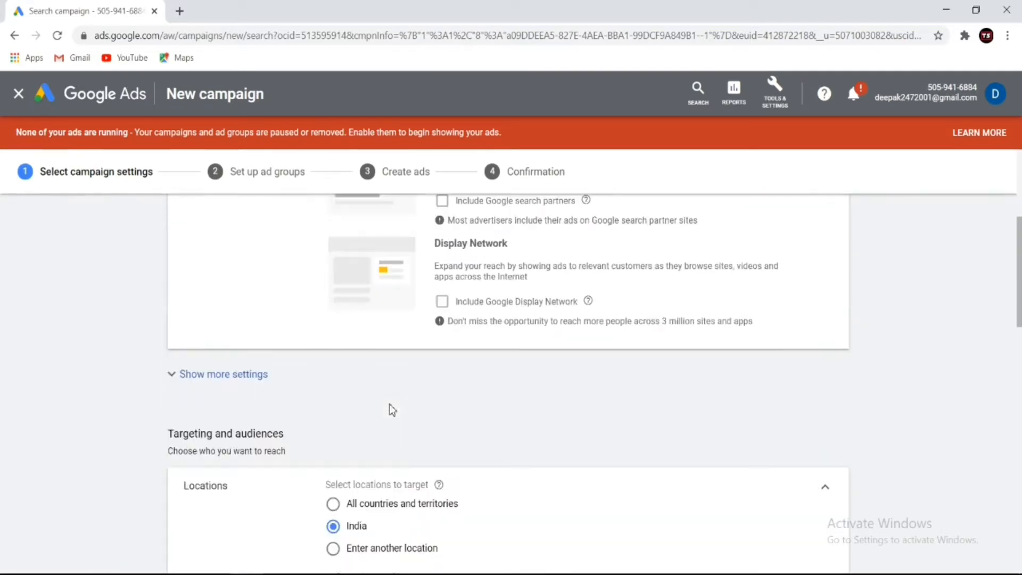
left_click(277, 383)
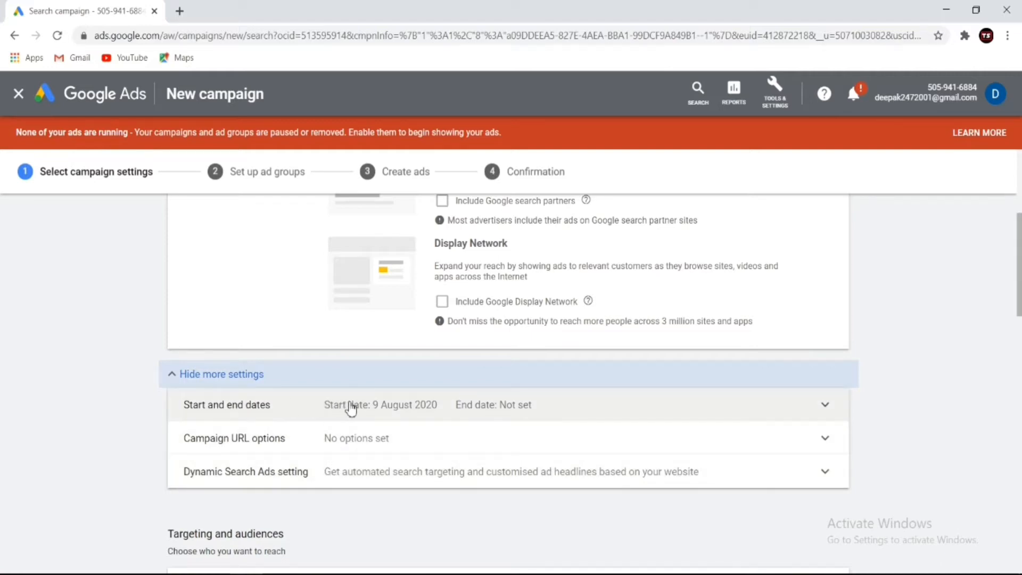
- Keep the 9 Aug 2020 start date and set End date back to None after briefly trying a specific date
left_click(349, 407)
scroll(362, 438, "down", 1)
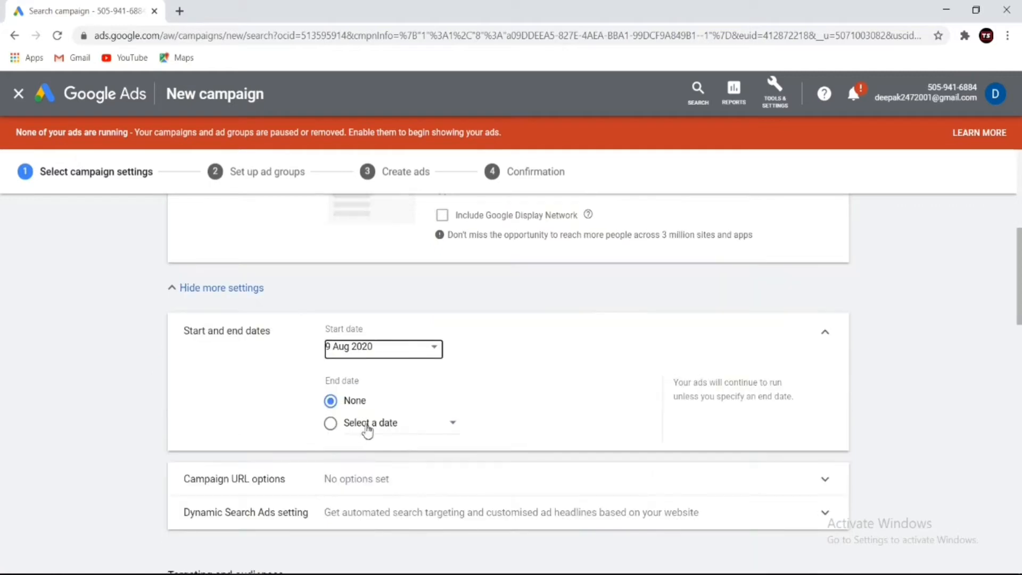
scroll(362, 425, "up", 1)
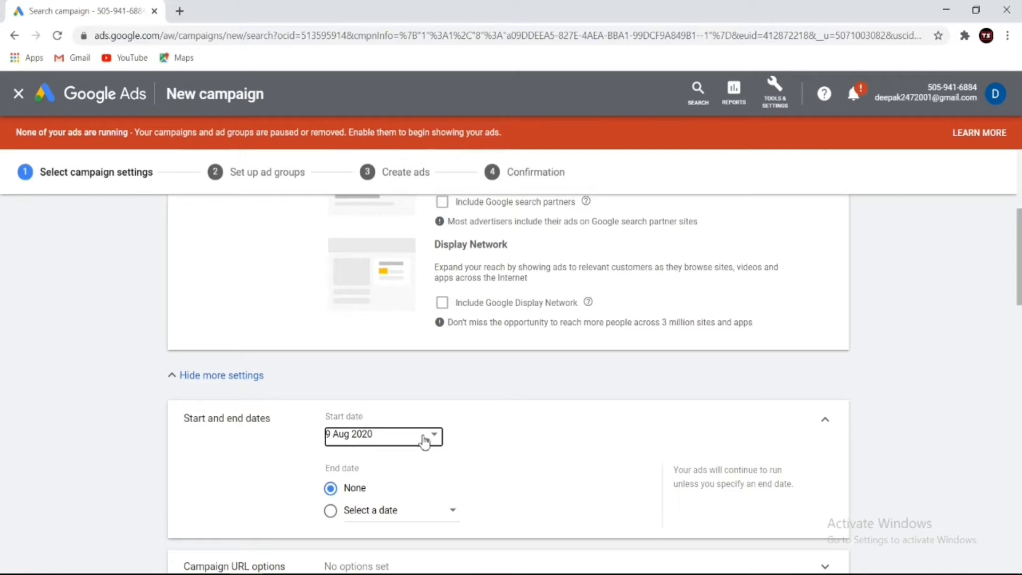
scroll(413, 446, "down", 1)
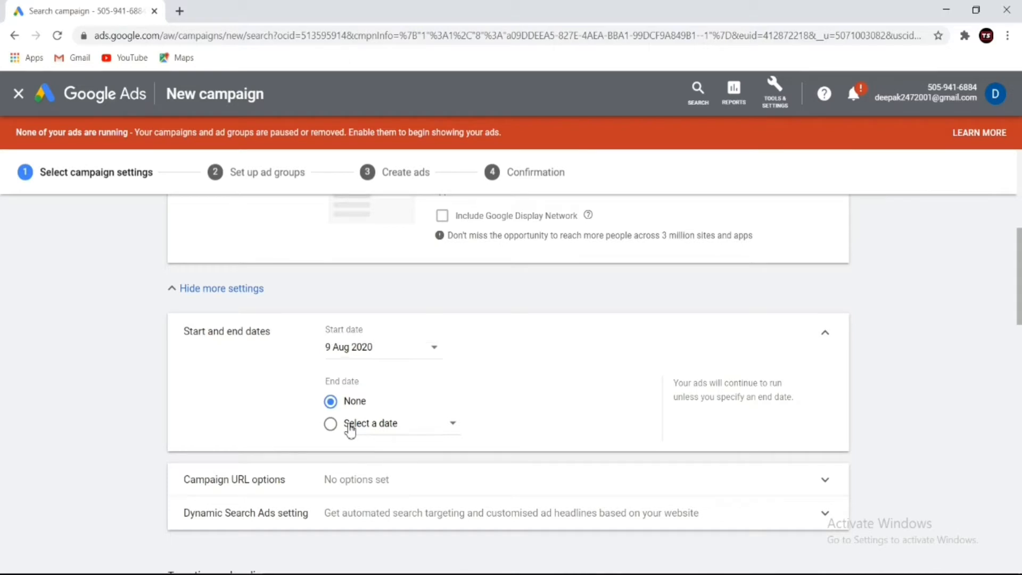
left_click(330, 425)
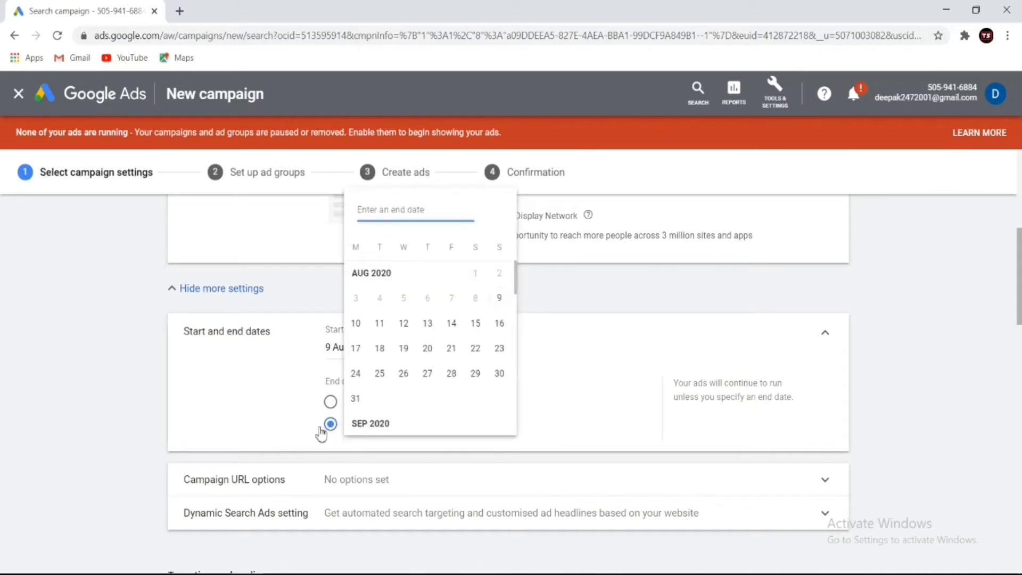
left_click(331, 426)
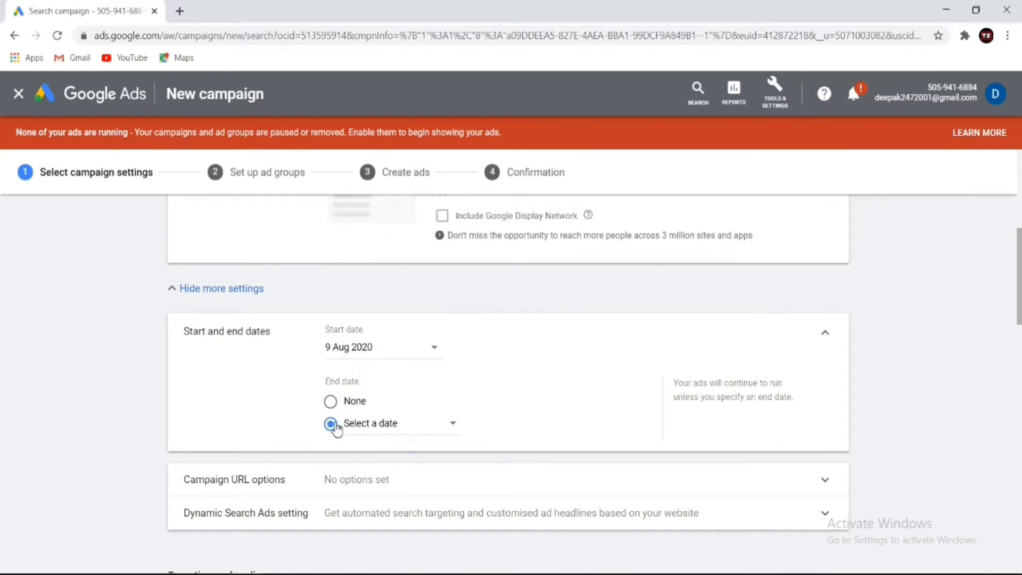
left_click(396, 426)
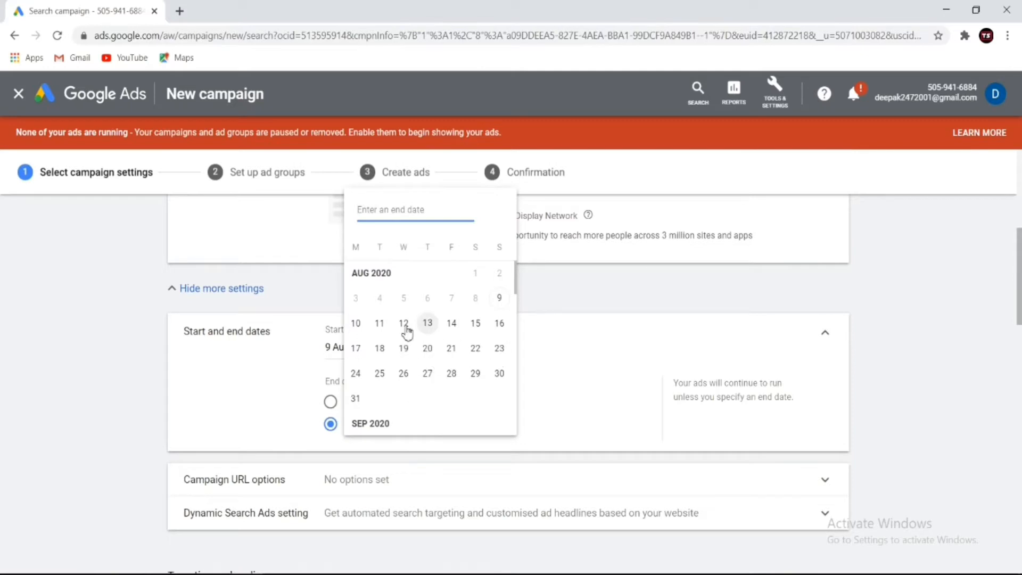
left_click(266, 423)
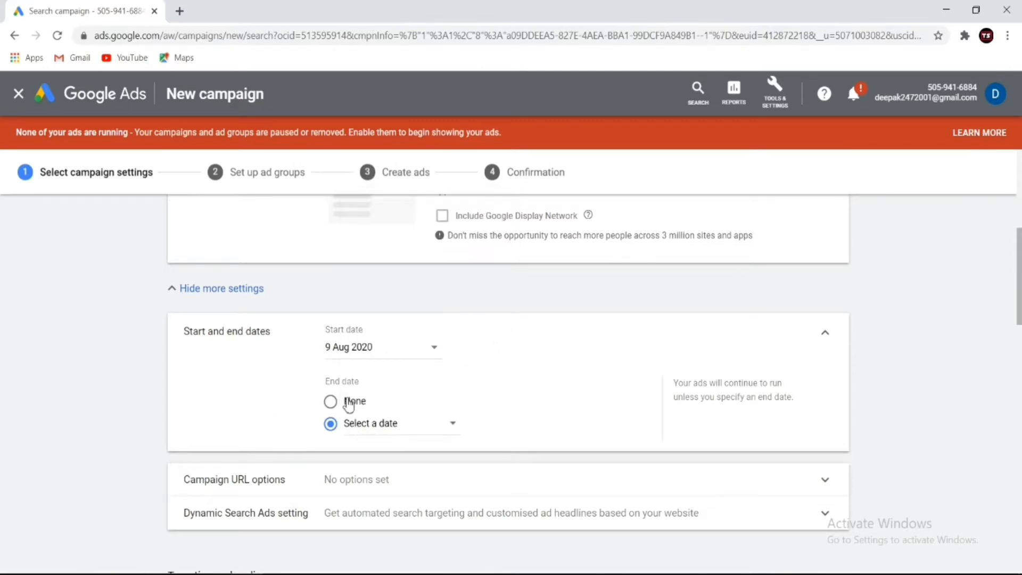
left_click(331, 401)
scroll(373, 407, "down", 3)
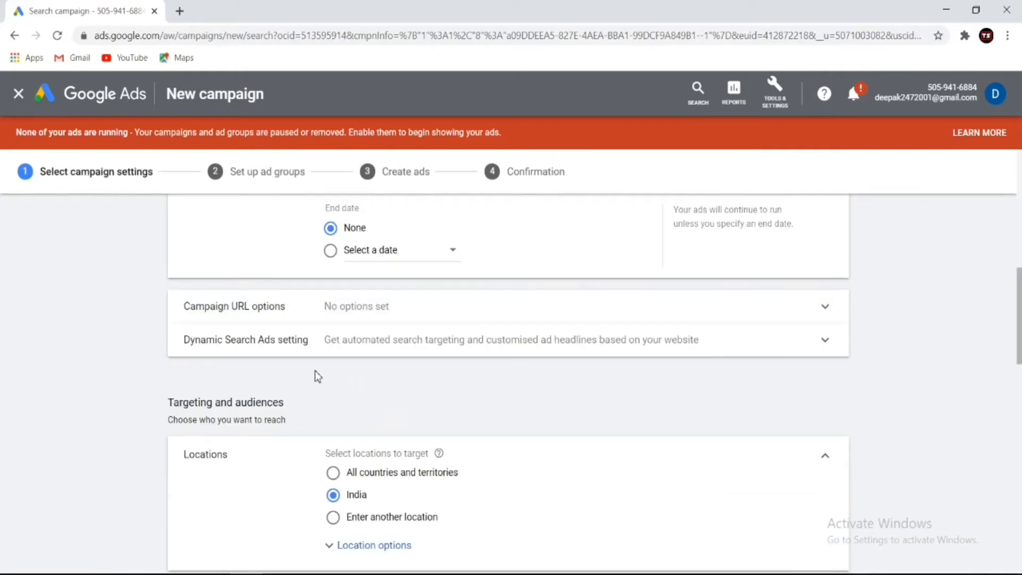
scroll(316, 376, "down", 2)
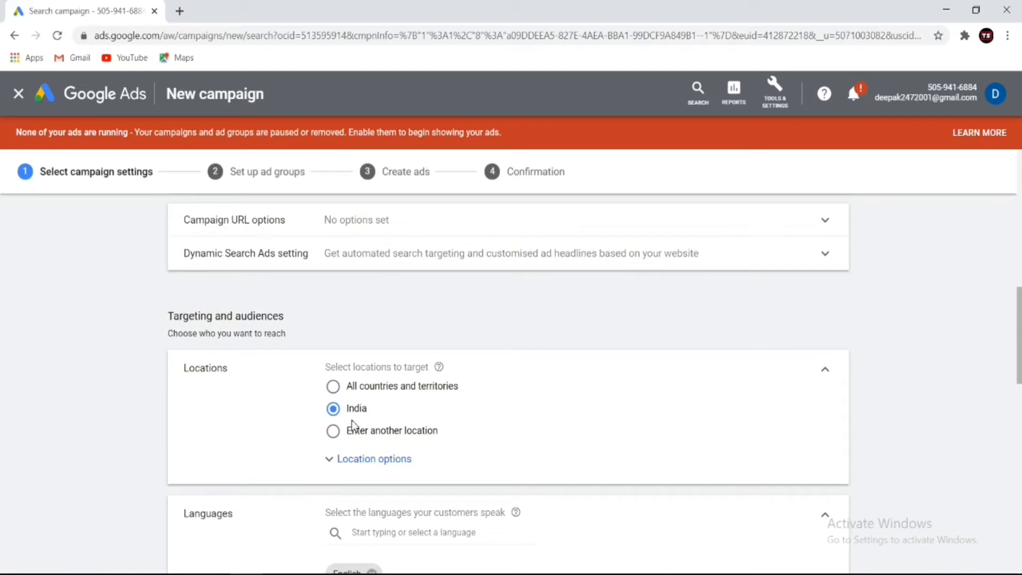
- Replace India with 'Delhi, India union territory' as the targeted location and expand Location options
left_click(343, 464)
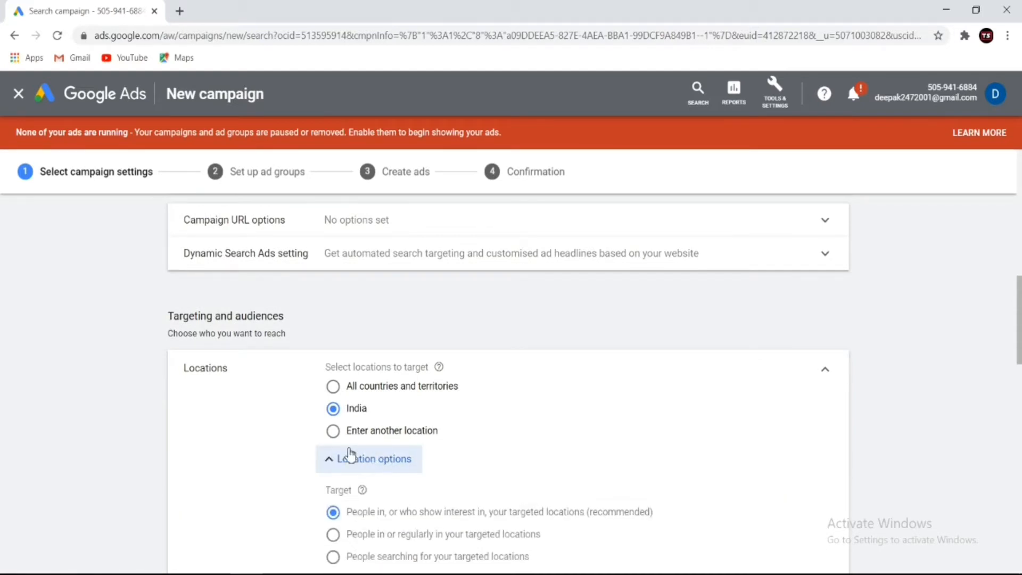
left_click(334, 460)
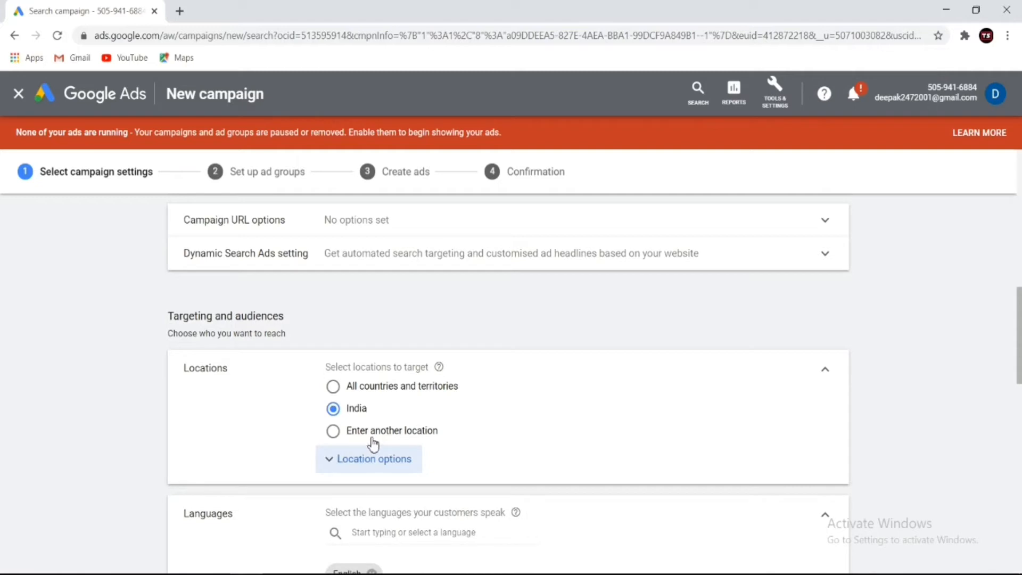
left_click(385, 432)
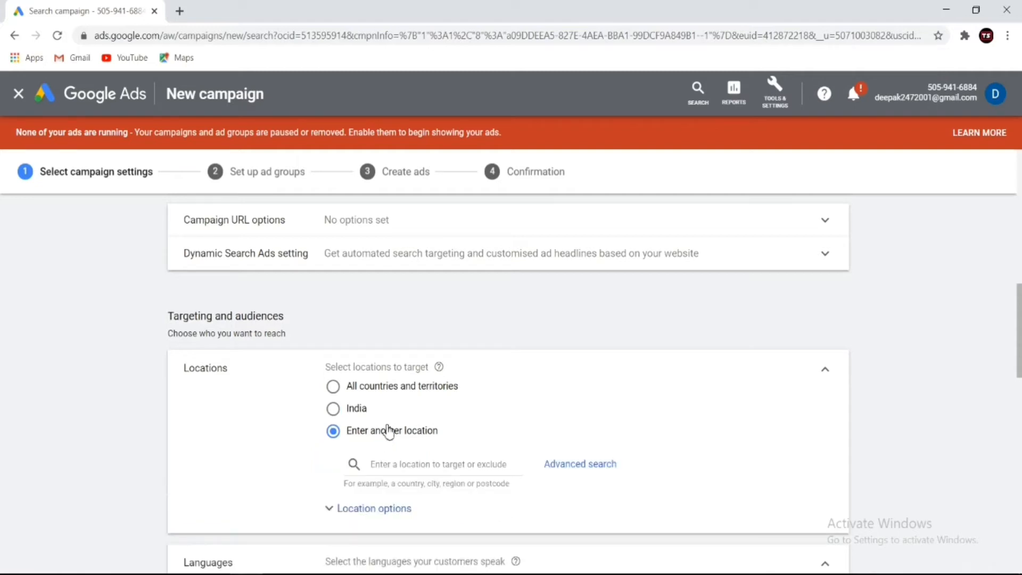
left_click(440, 462)
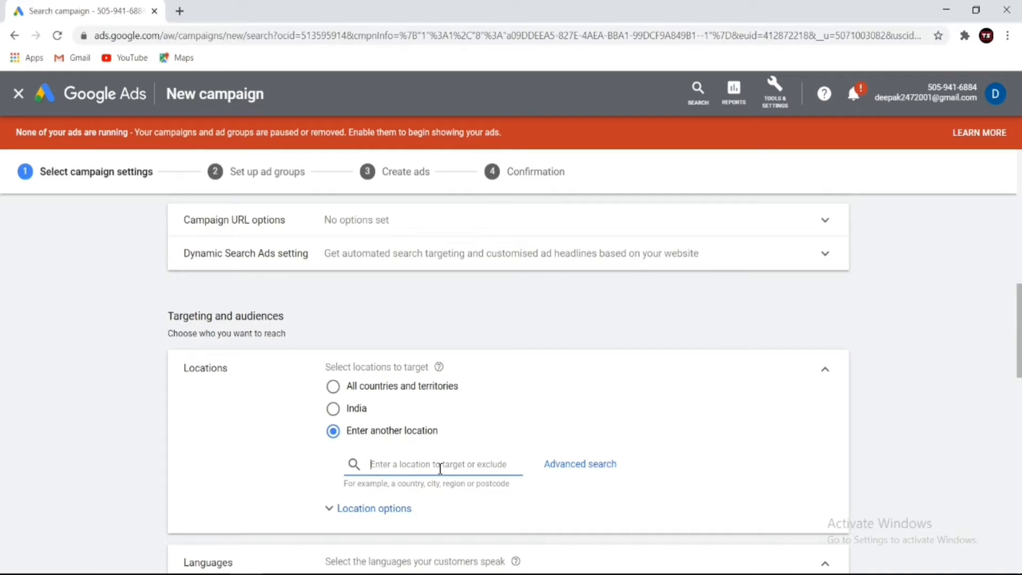
type("Del")
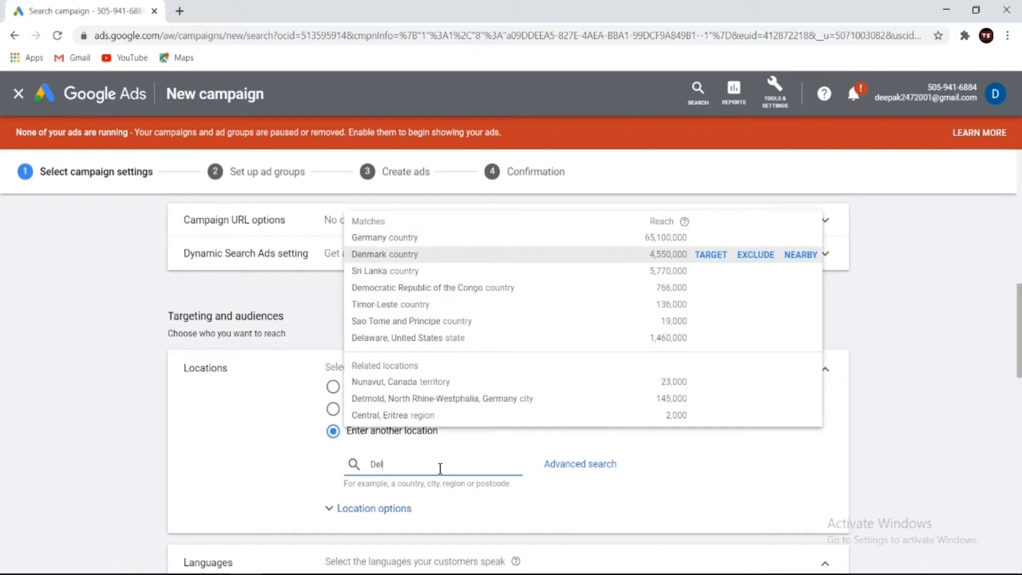
type("hi")
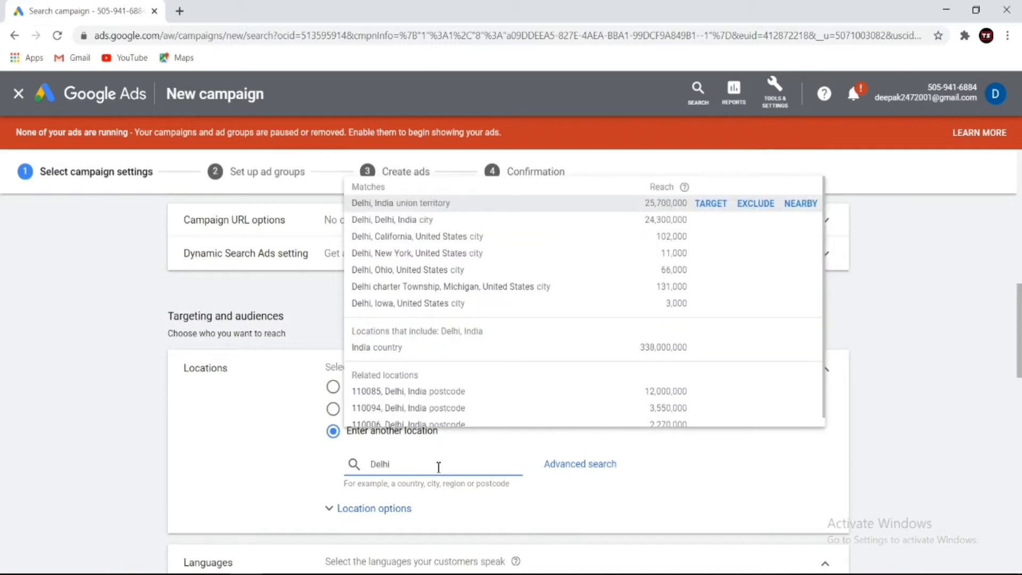
left_click(713, 206)
scroll(638, 403, "down", 2)
scroll(637, 404, "down", 2)
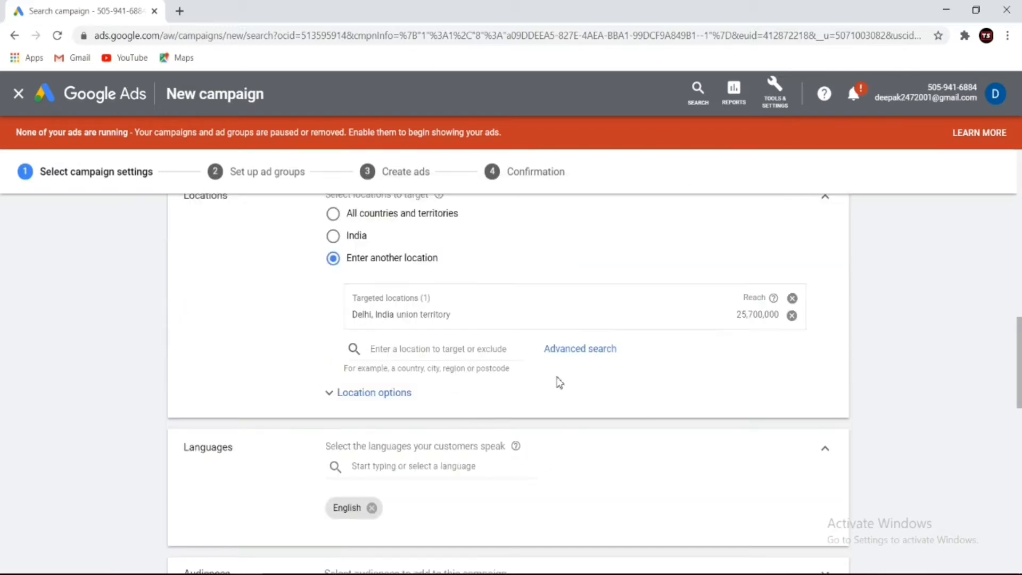
left_click(352, 400)
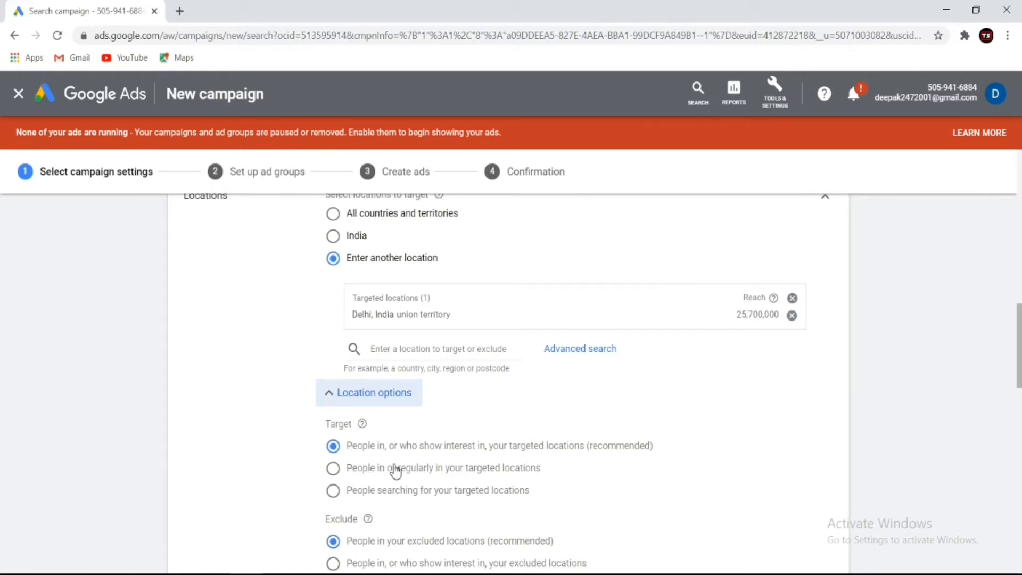
- Remove the English language chip so the campaign targets all languages
scroll(387, 476, "down", 3)
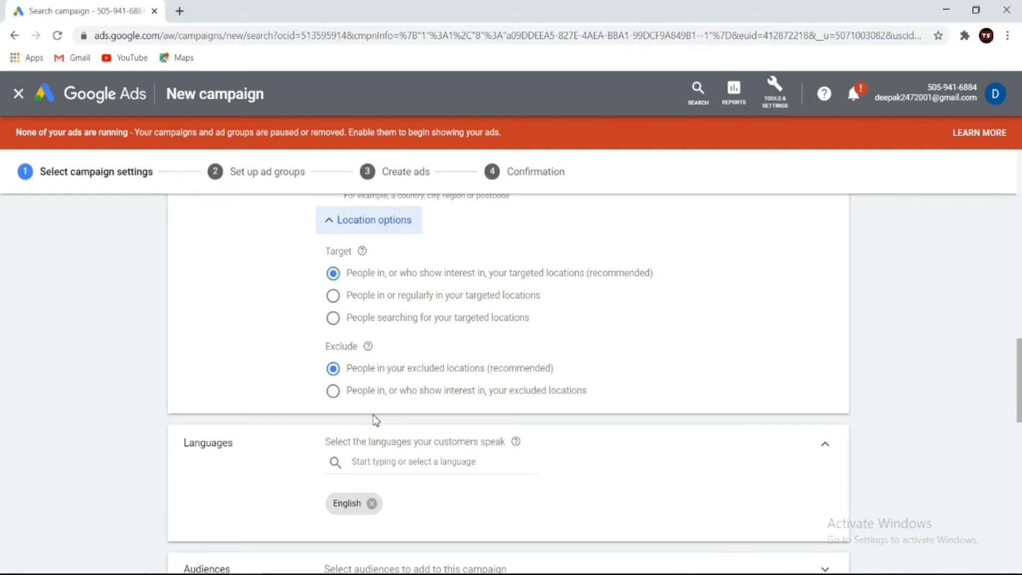
scroll(377, 422, "down", 2)
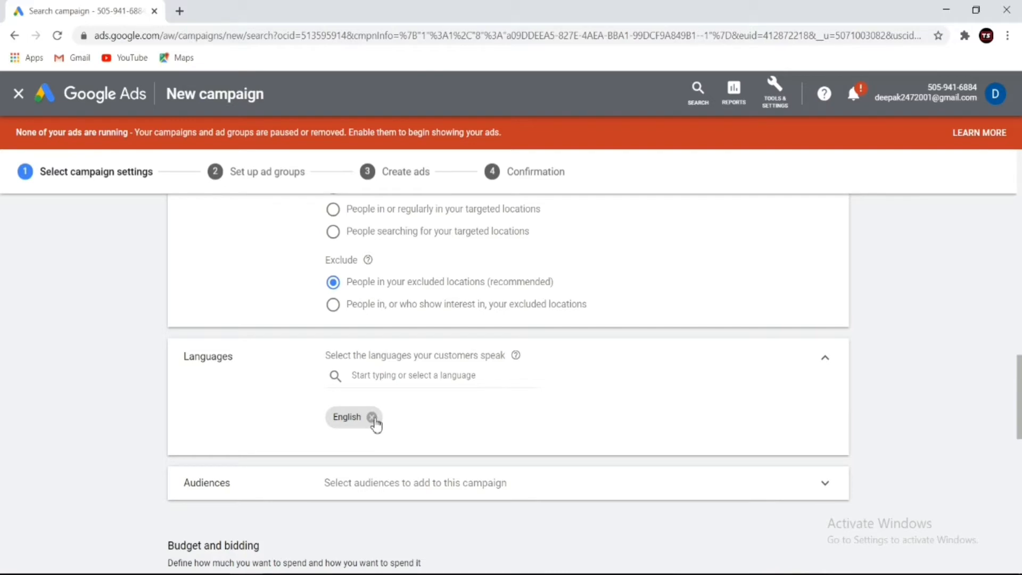
left_click(372, 418)
- Expand and collapse the Audiences section without adding any audiences
scroll(396, 419, "down", 3)
left_click(658, 319)
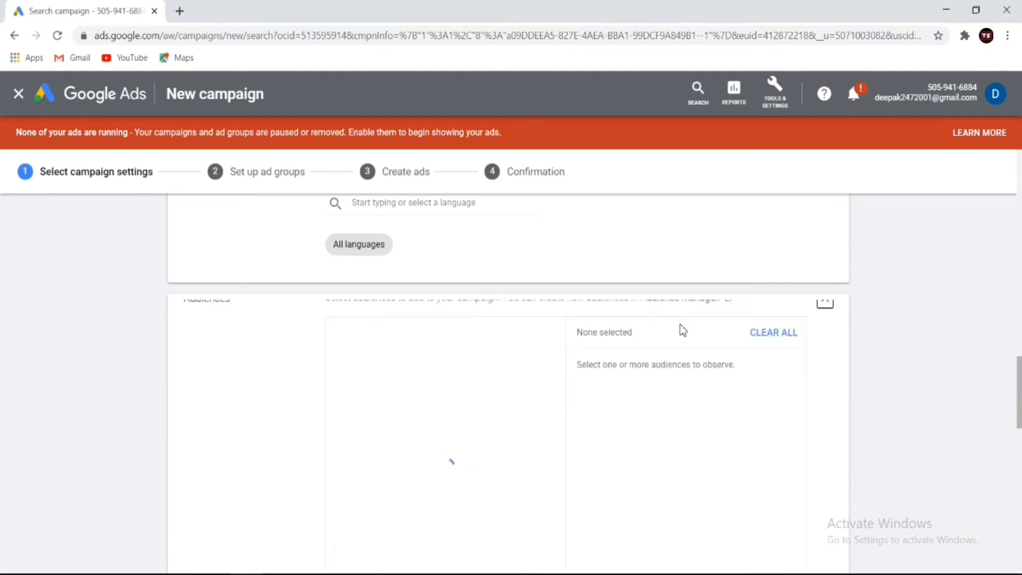
left_click(824, 317)
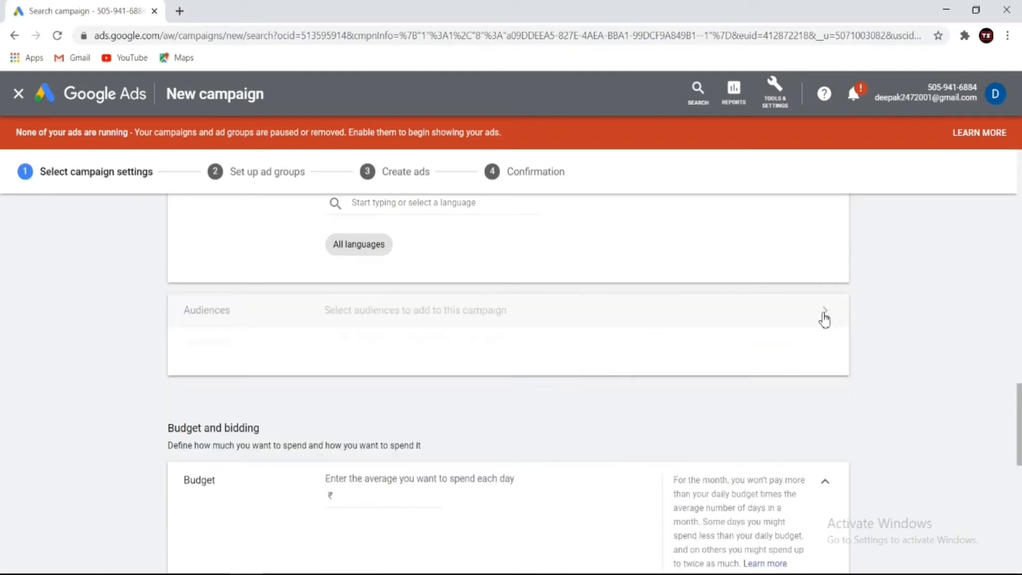
left_click(825, 318)
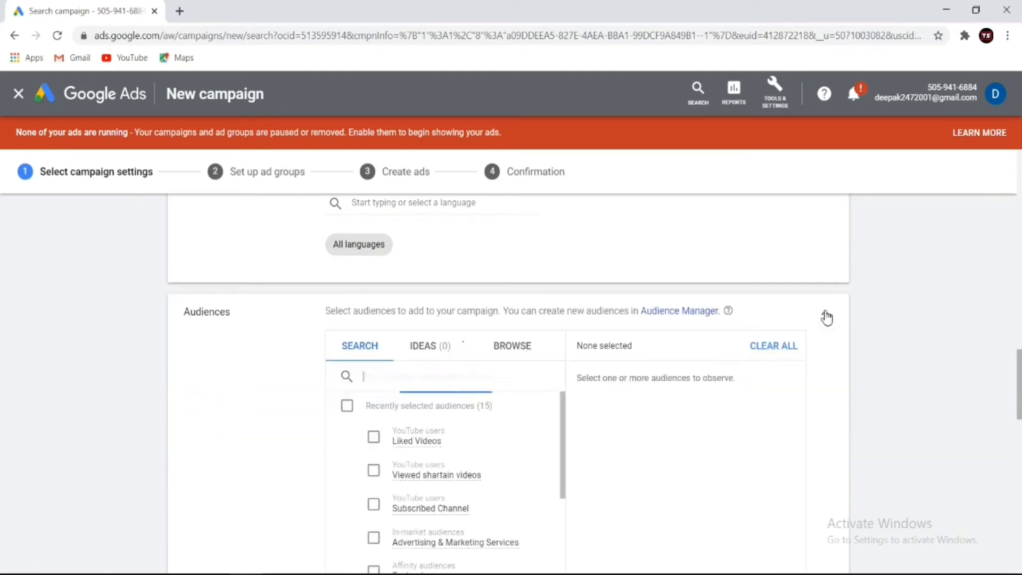
left_click(826, 318)
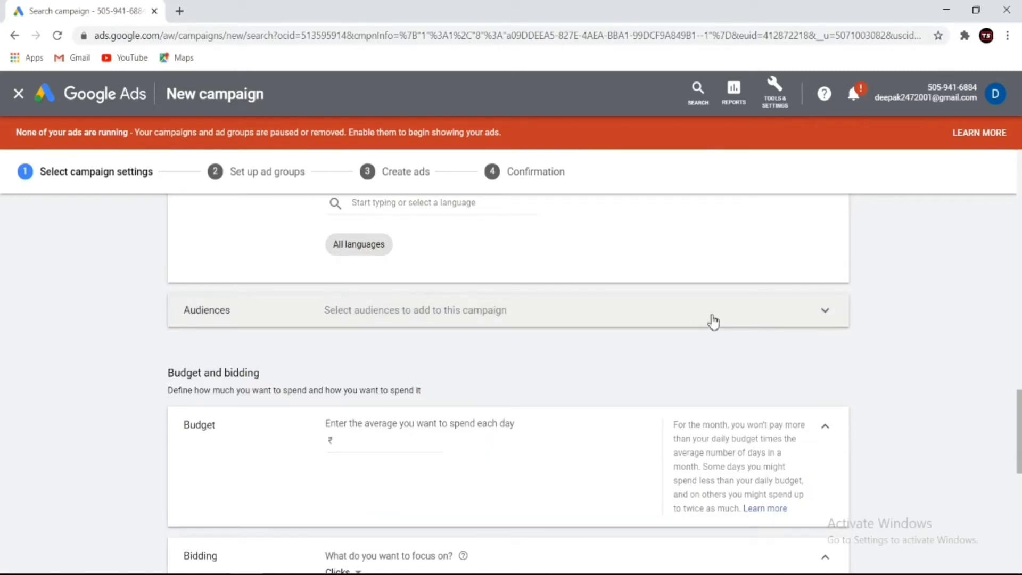
- Enter a daily budget of ₹2,000
scroll(706, 316, "down", 2)
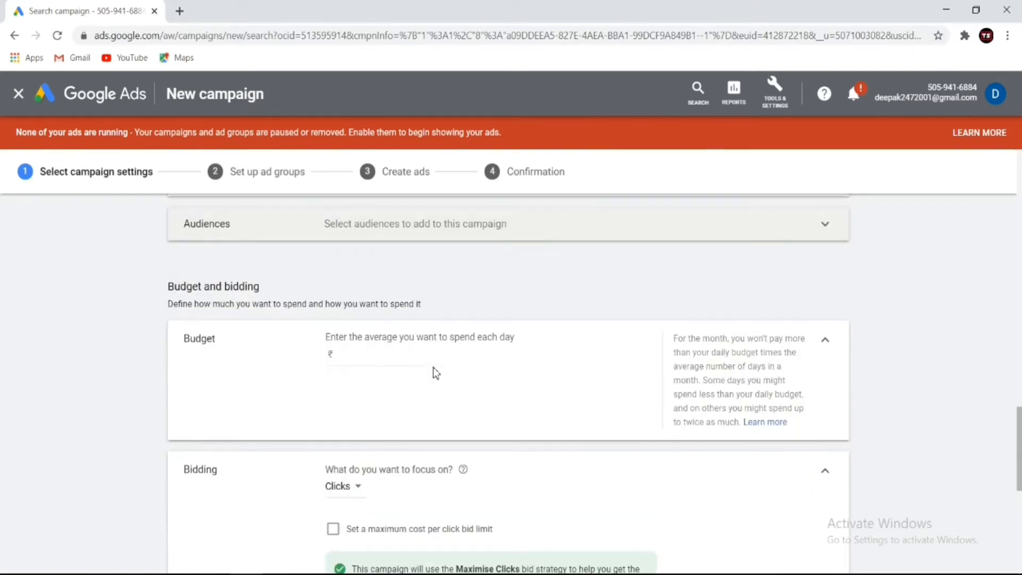
left_click(385, 357)
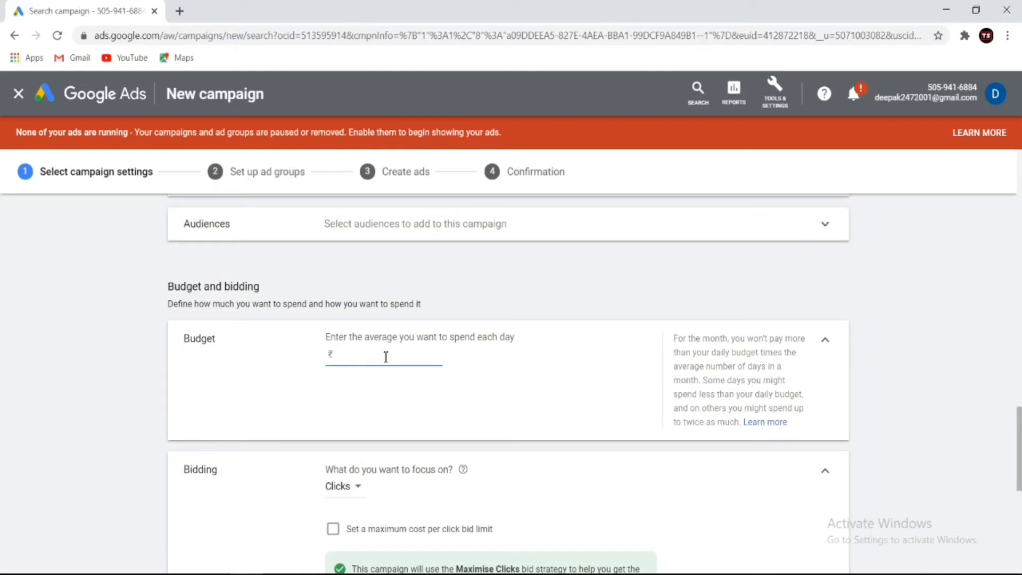
type("2000")
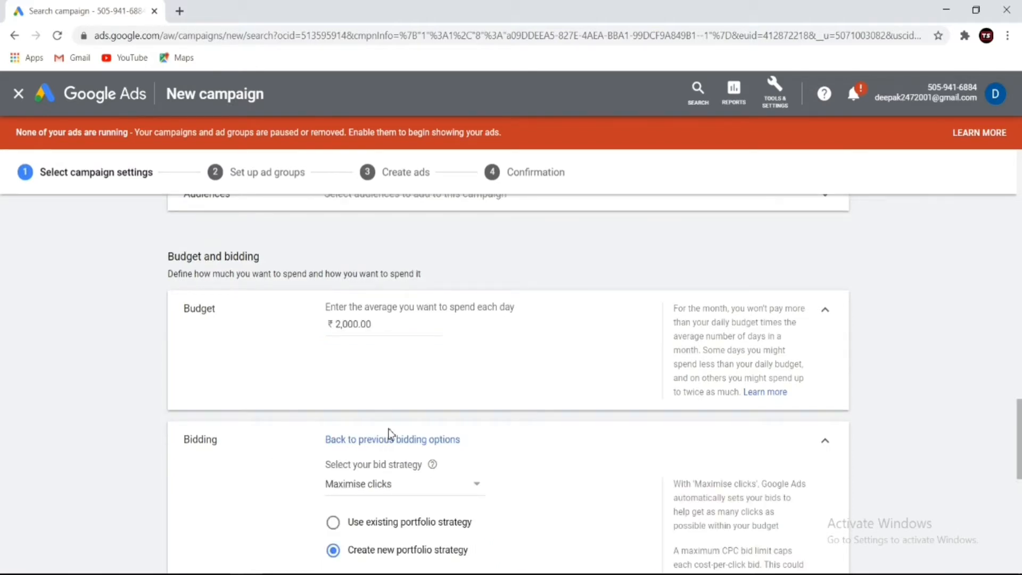
- Return to a standard bid strategy and select Manual CPC
scroll(390, 438, "down", 2)
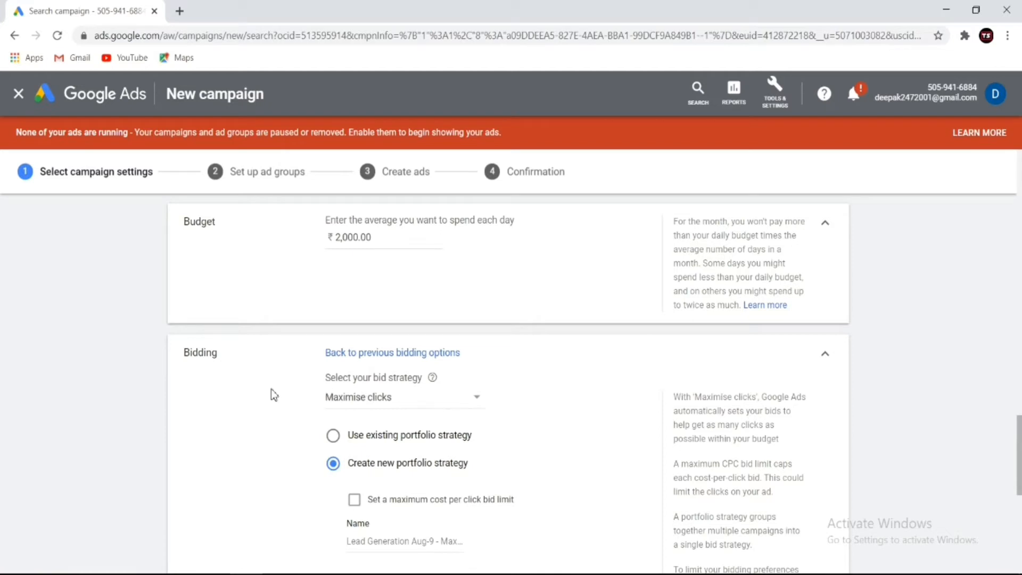
scroll(433, 381, "down", 2)
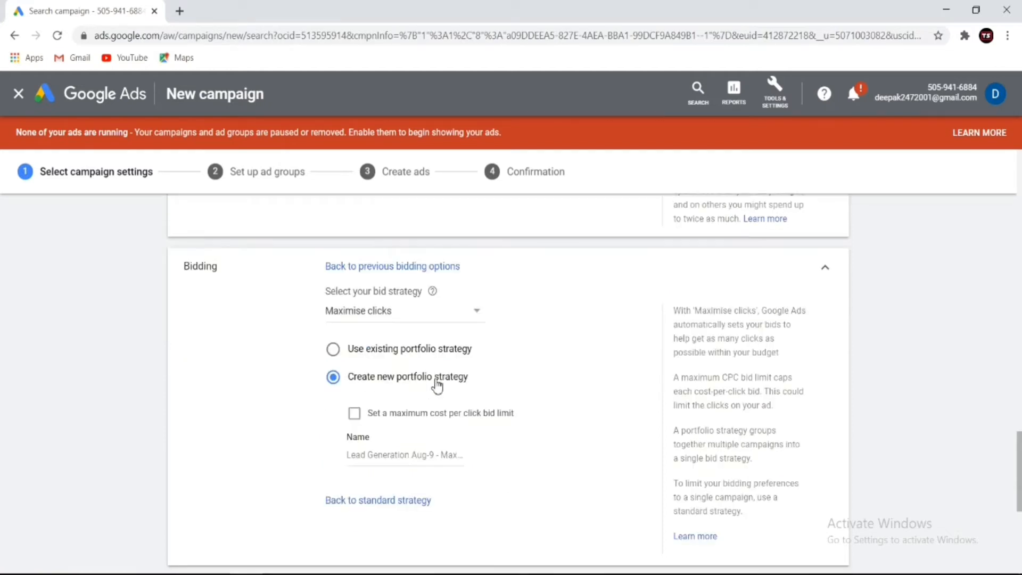
left_click(406, 502)
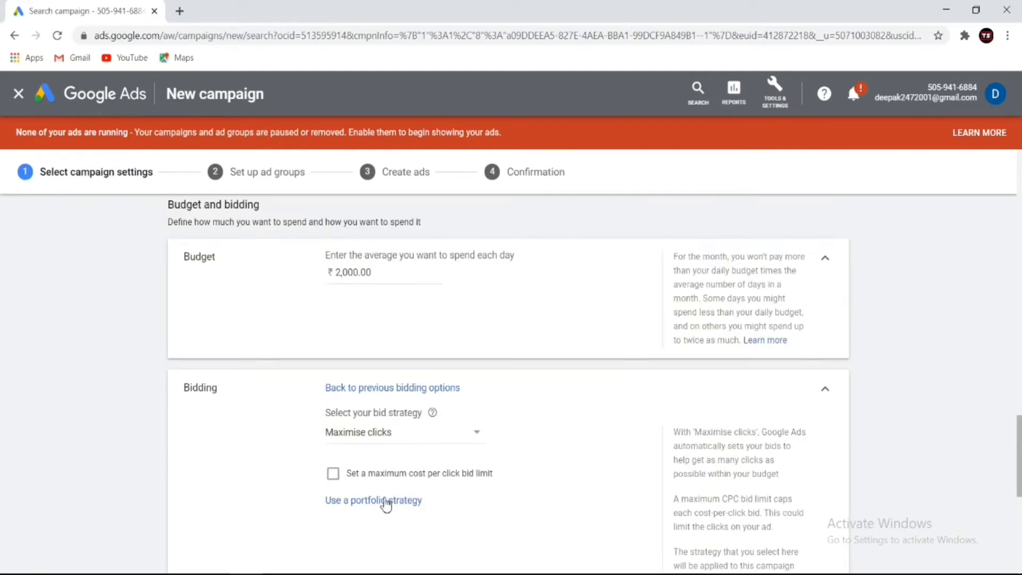
left_click(474, 435)
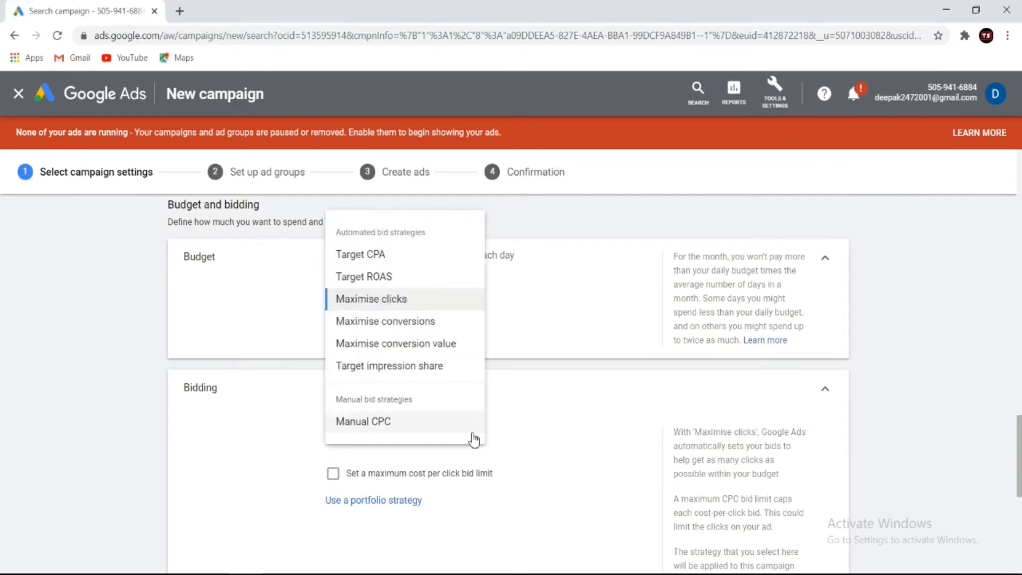
left_click(402, 428)
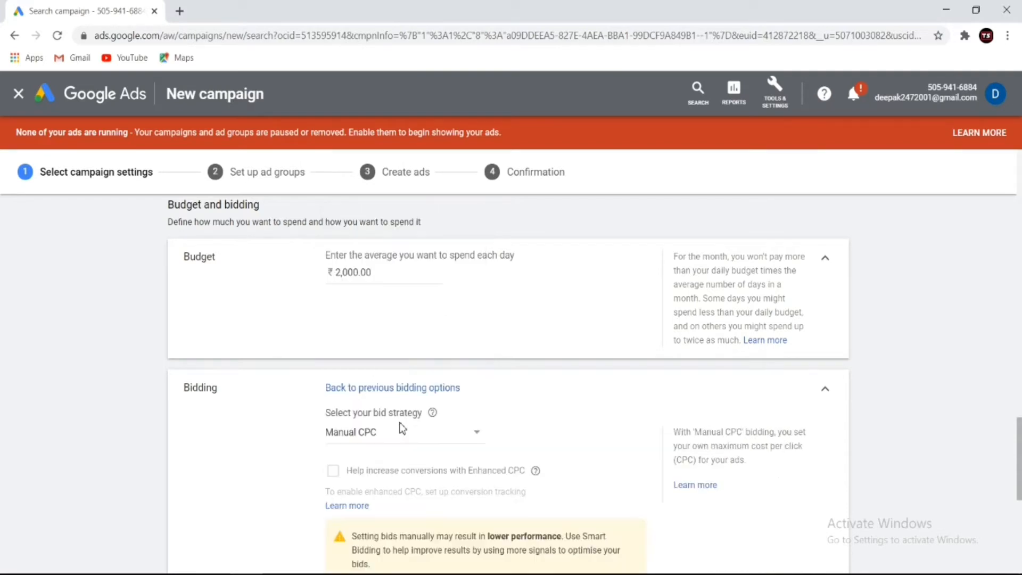
scroll(402, 428, "down", 6)
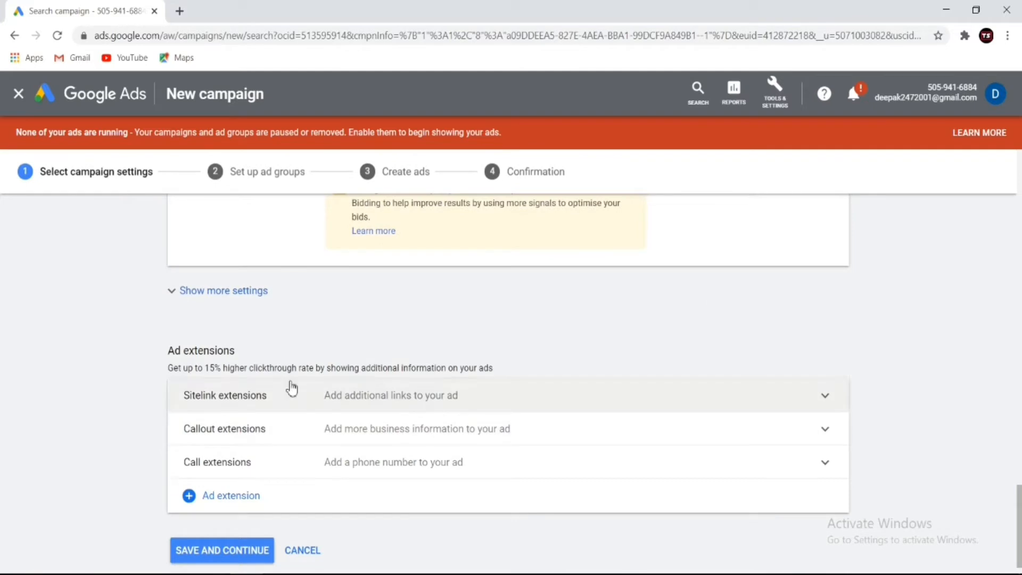
- Expand 'Show more settings' and save the campaign to reach the ad group setup step
left_click(174, 291)
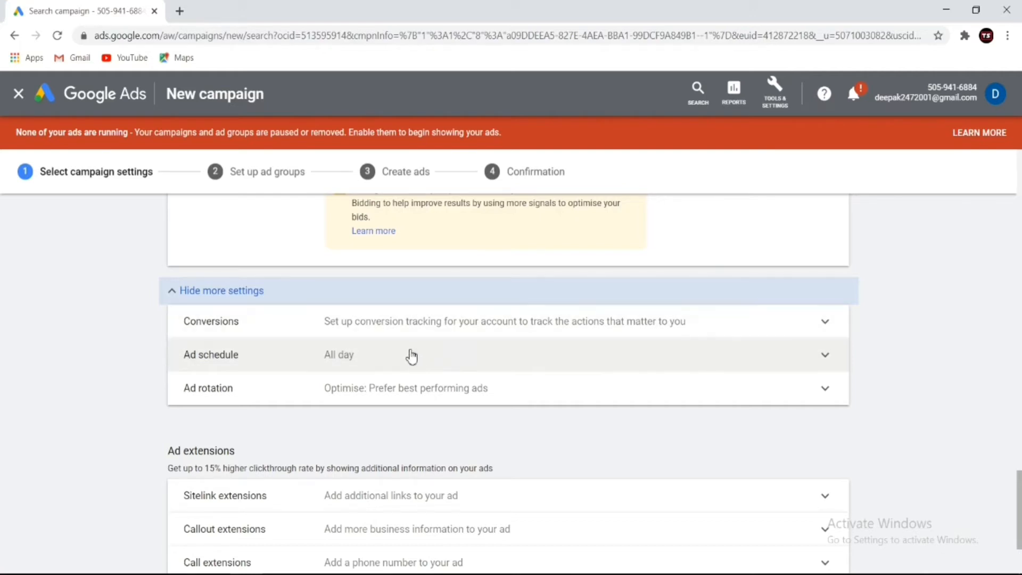
scroll(407, 351, "down", 2)
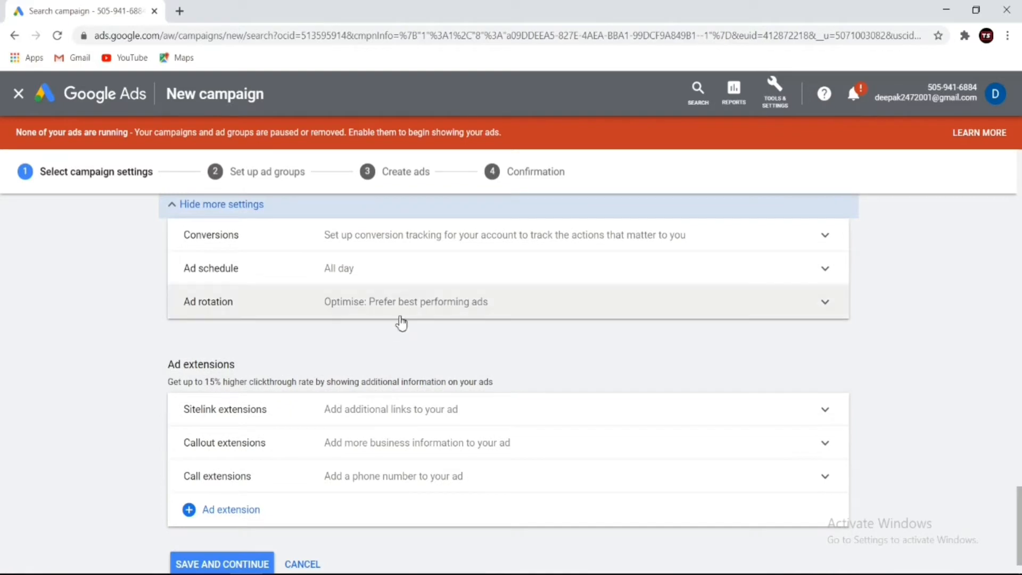
scroll(423, 271, "down", 1)
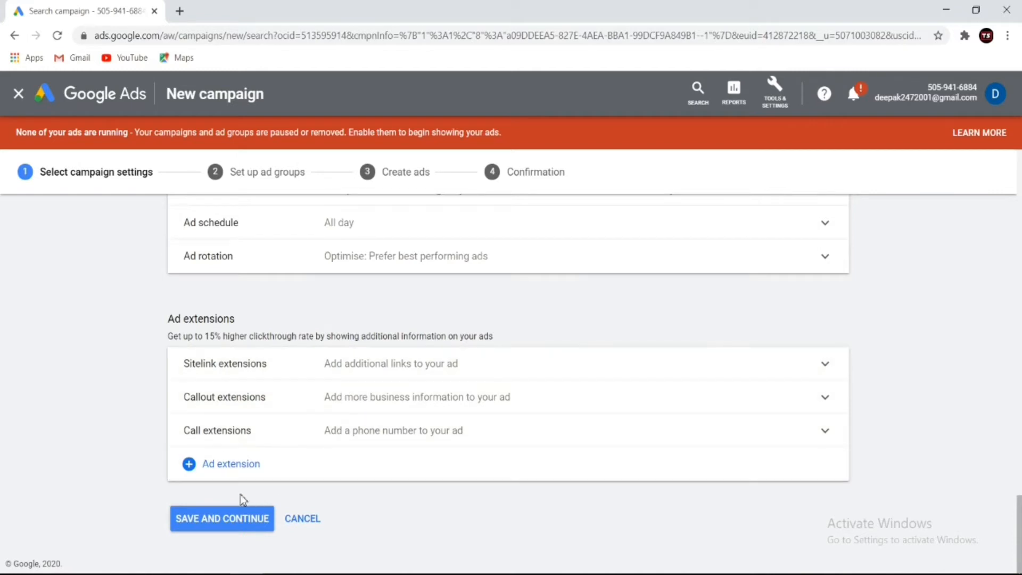
left_click(227, 520)
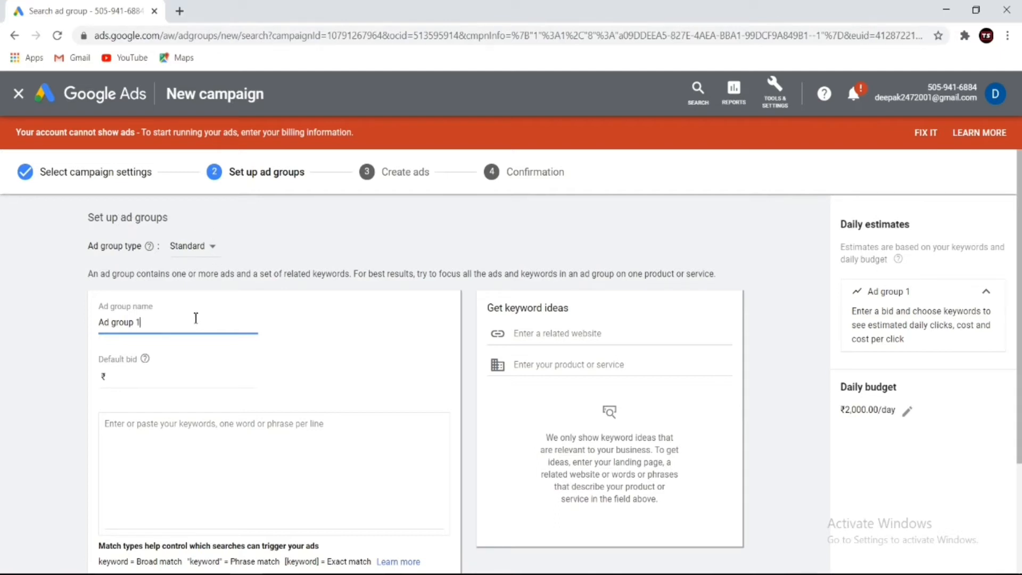
- Rename the ad group to 'Facebook Ads Training' and enter a default bid of 55
scroll(202, 330, "down", 3)
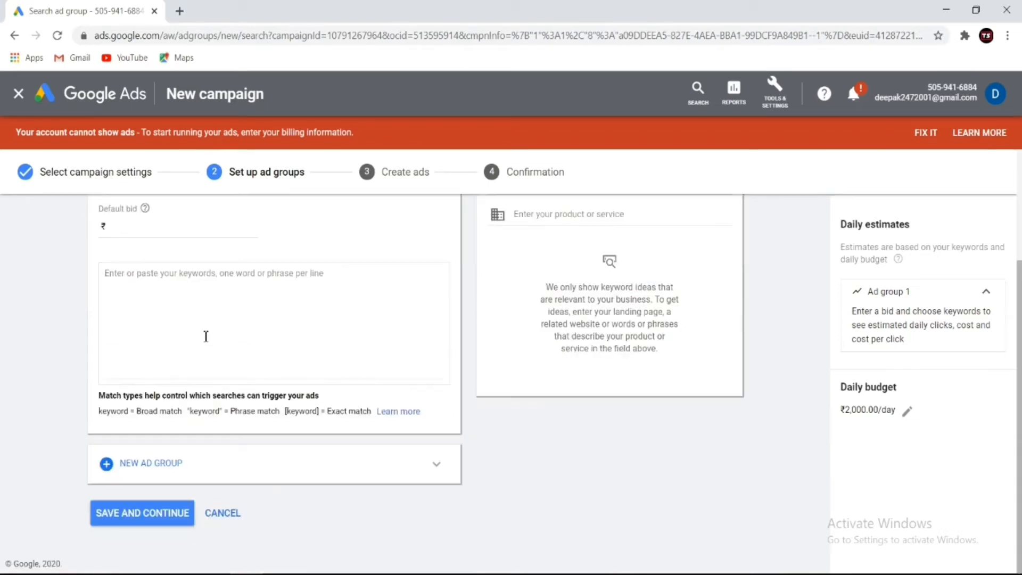
scroll(207, 337, "up", 3)
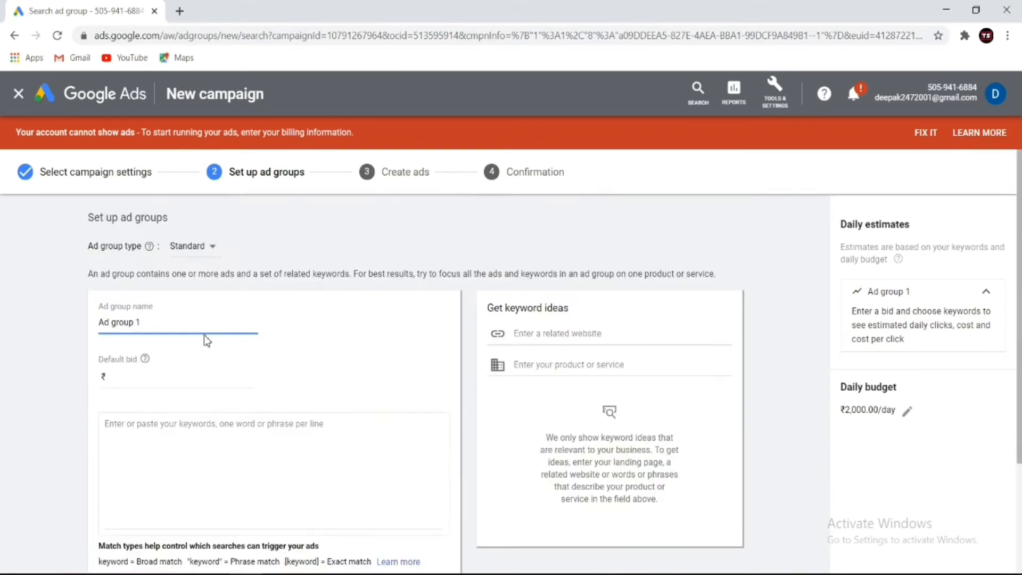
scroll(182, 463, "down", 3)
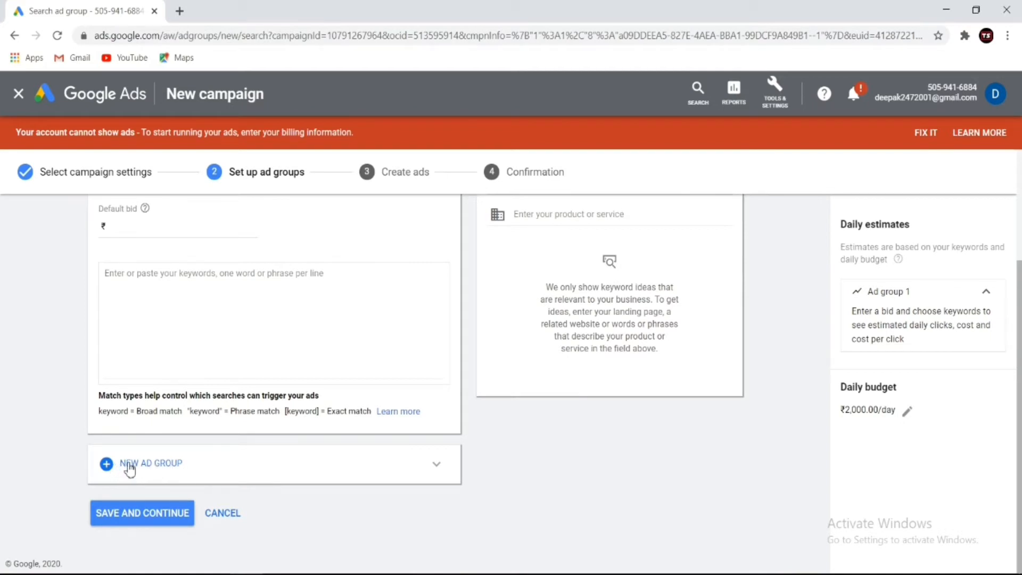
scroll(130, 463, "up", 3)
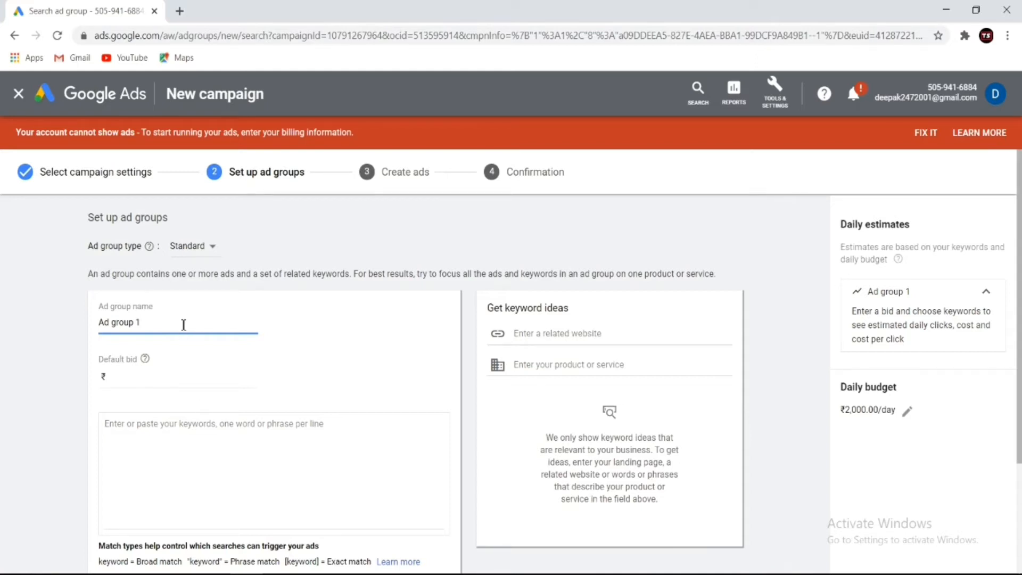
key("BackSpace")
key("BackSpace")
key("BackSpace")
key("BackSpace")
key("BackSpace")
key("BackSpace")
key("BackSpace")
key("BackSpace")
key("BackSpace")
key("BackSpace")
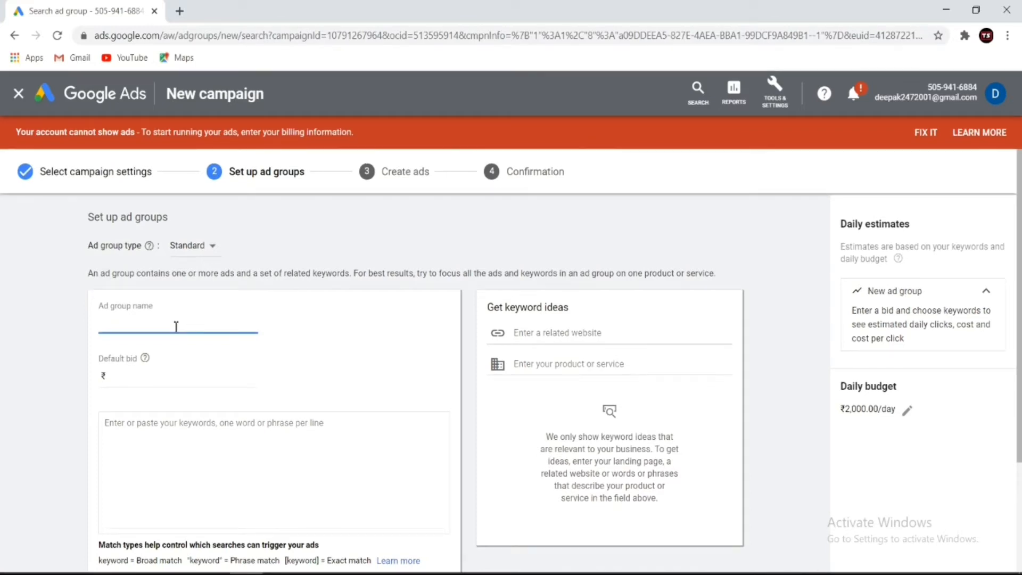
type("Facebook Ads Training")
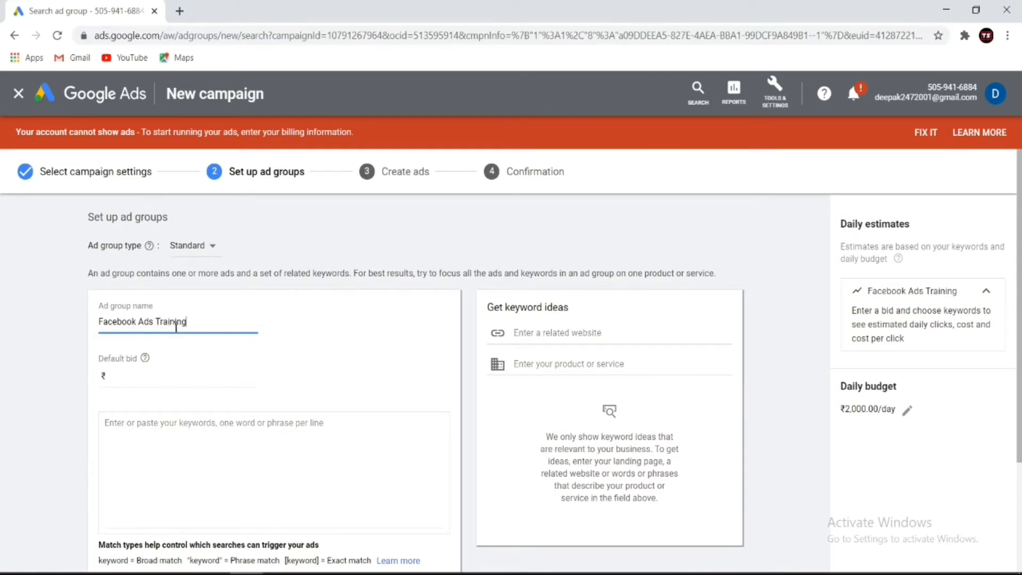
left_click(201, 379)
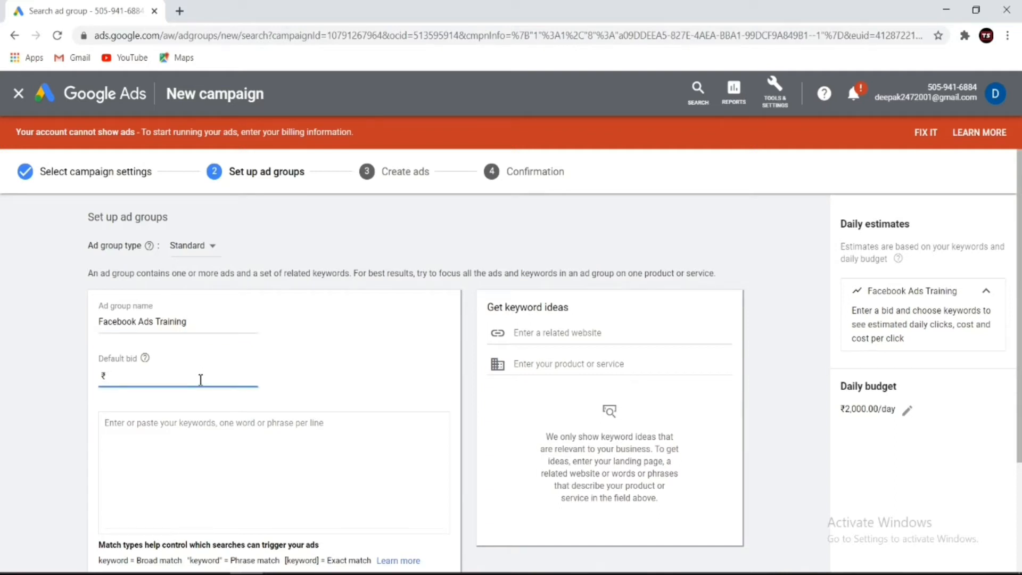
type("55")
- Enter the keyword 'Facebook Ads Training' and prefix it with an exact-match '['
left_click(245, 429)
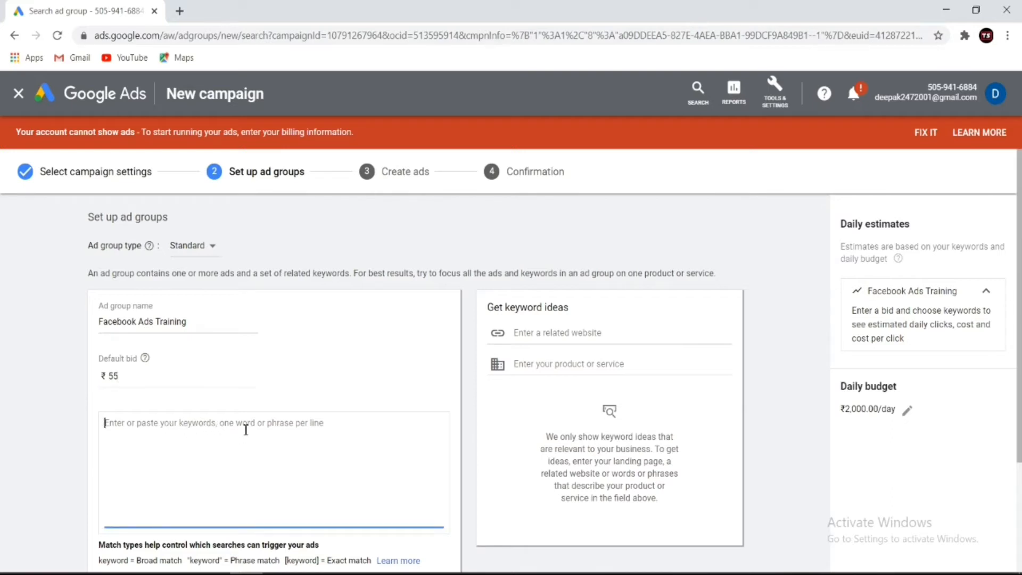
scroll(243, 426, "down", 2)
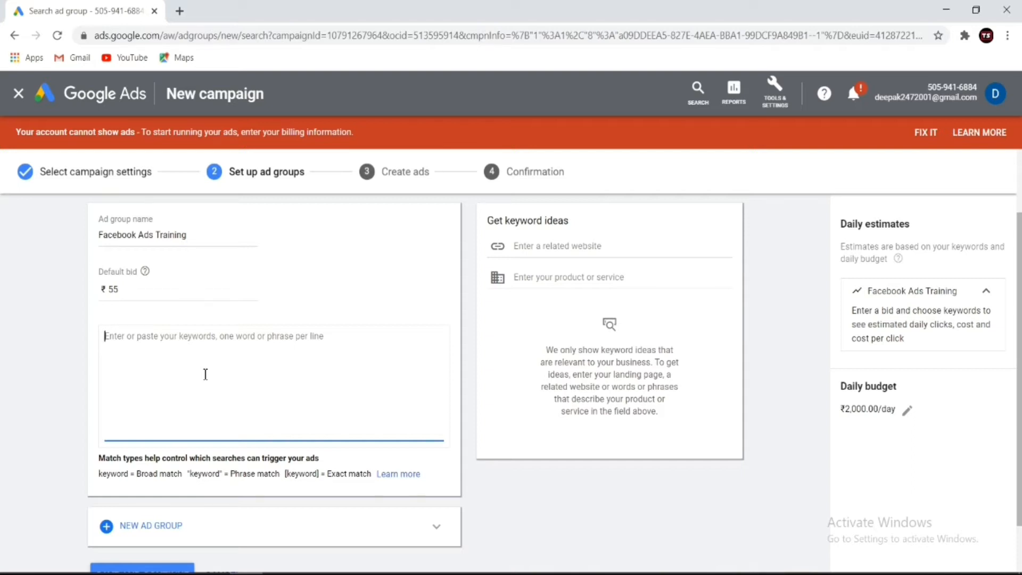
type("F")
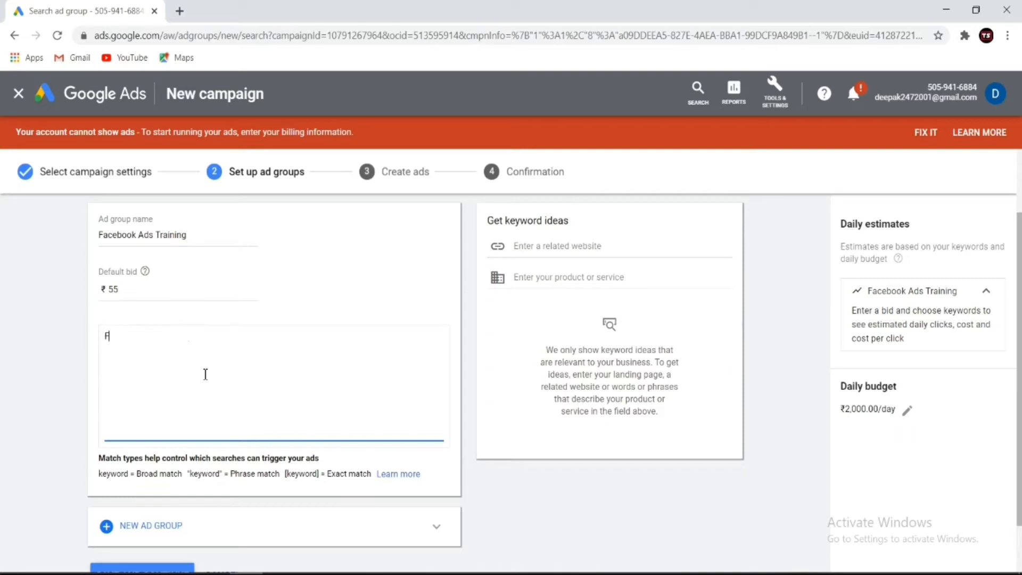
type("acebook Ads Tra")
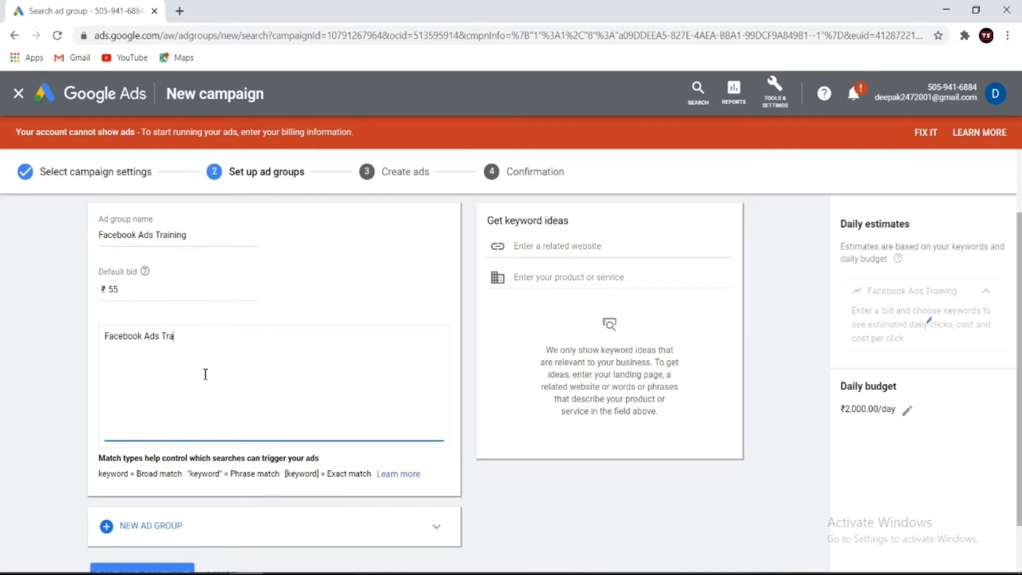
type("ining")
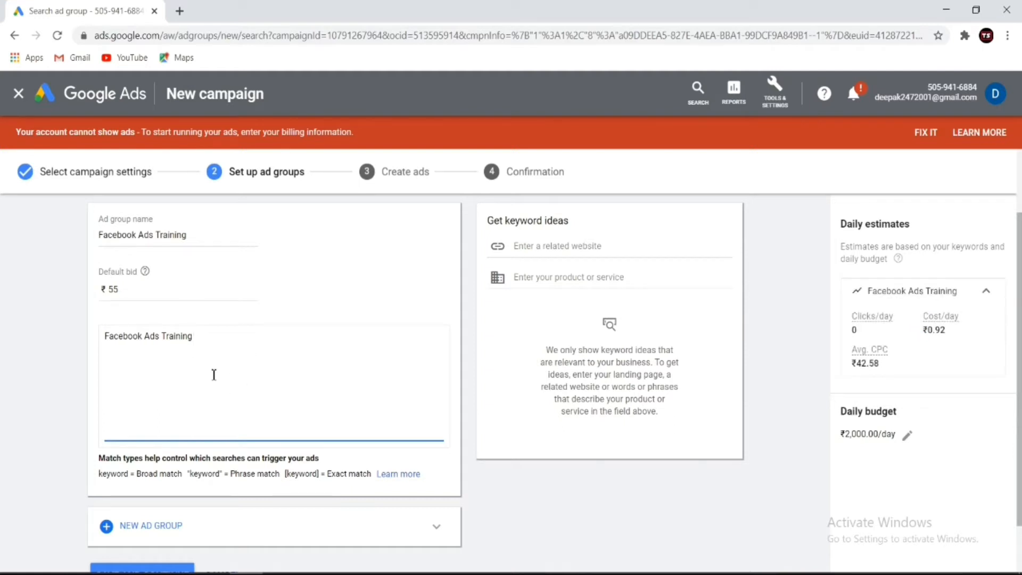
scroll(187, 375, "down", 1)
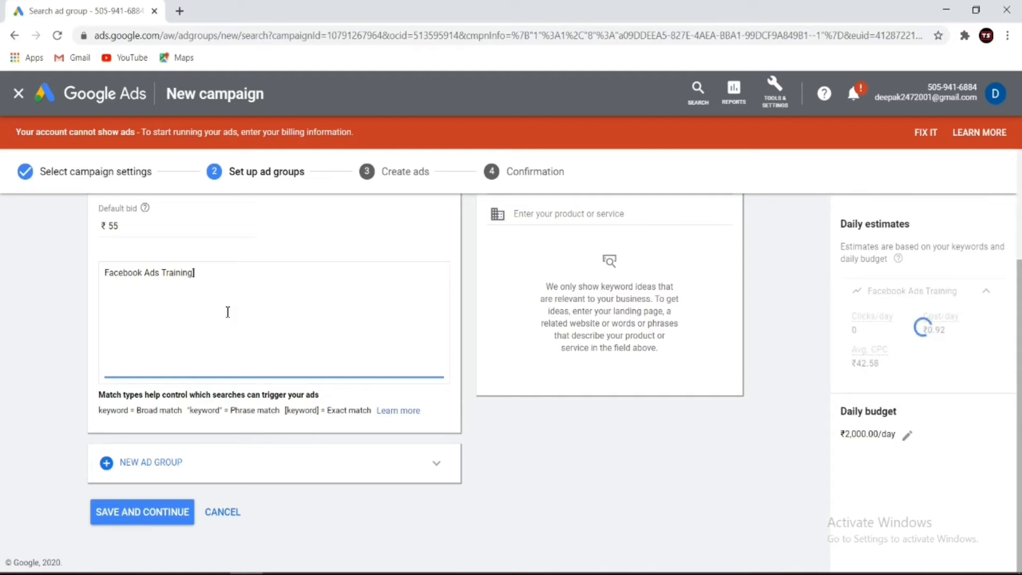
left_click(103, 274)
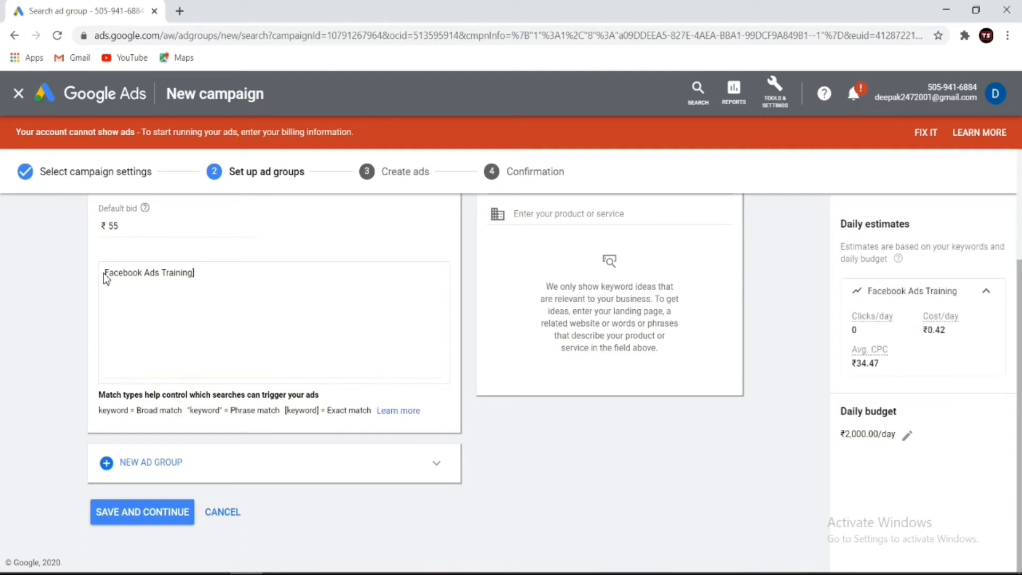
triple_click(106, 276)
left_click(102, 274)
left_click(274, 350)
key("Home")
type("[")
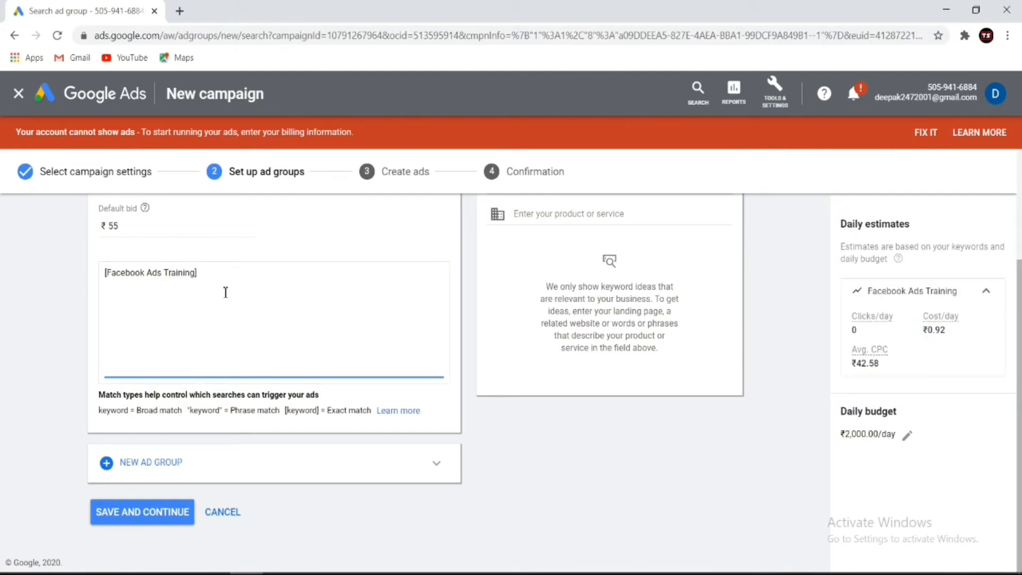
- Add the second exact-match keyword [Social Media Marketing]
left_click(78, 300)
left_click(118, 293)
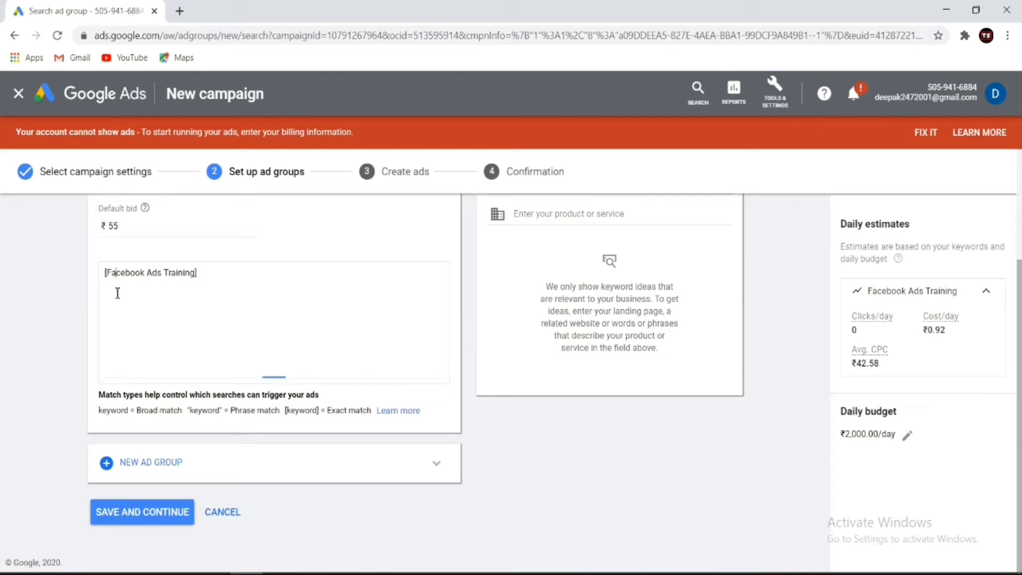
left_click(150, 294)
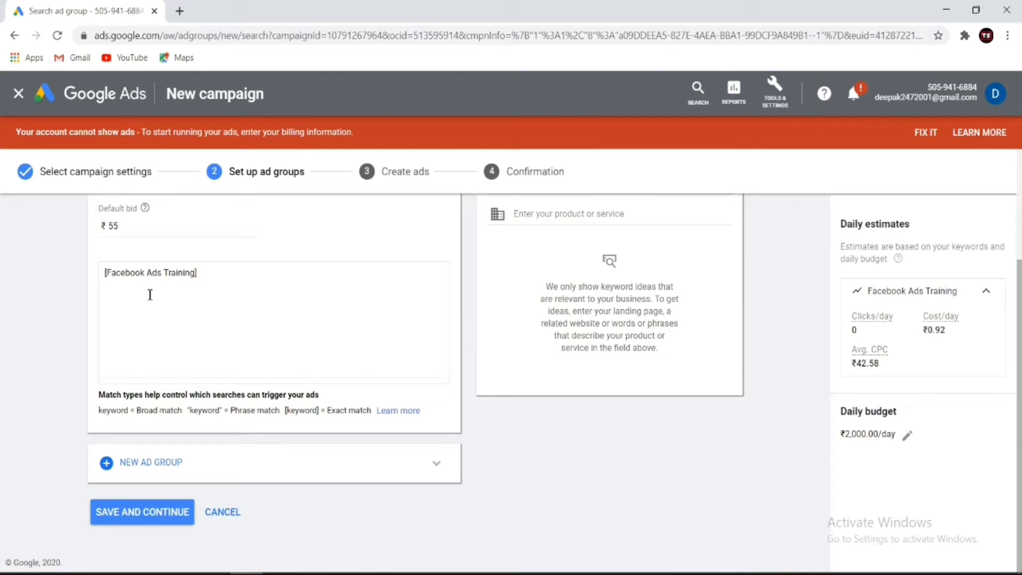
left_click(203, 277)
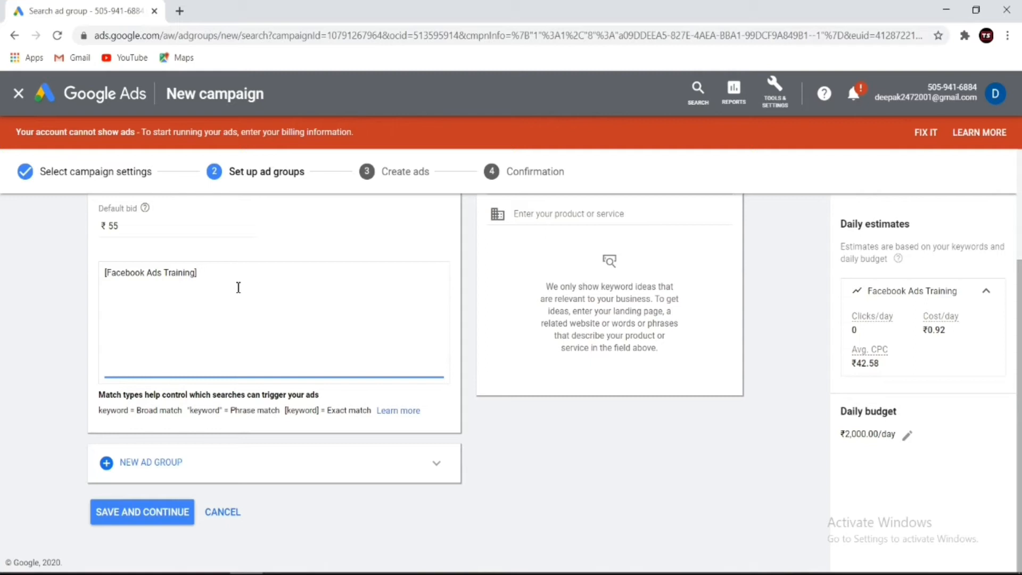
type("Socia")
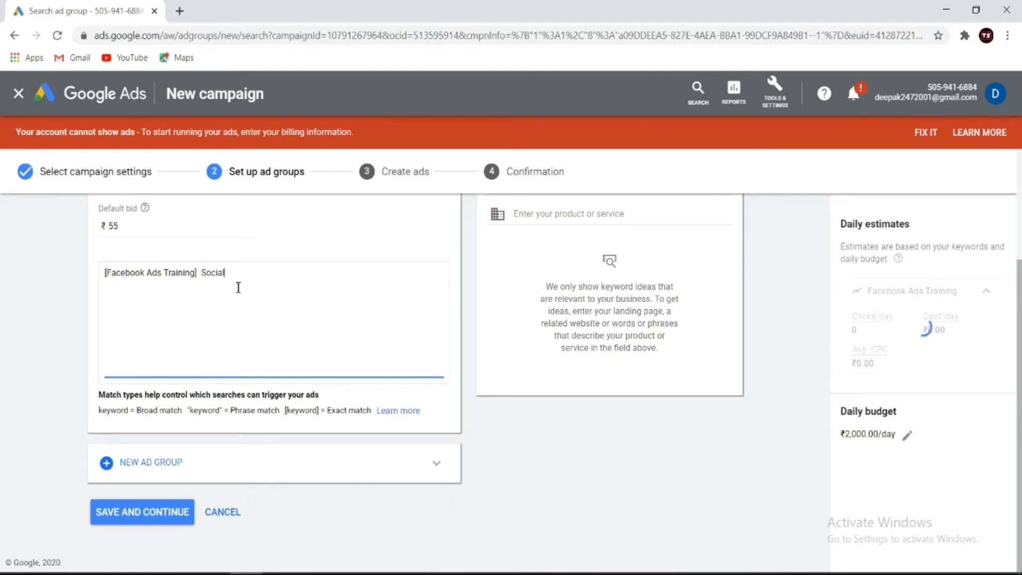
type("l Med")
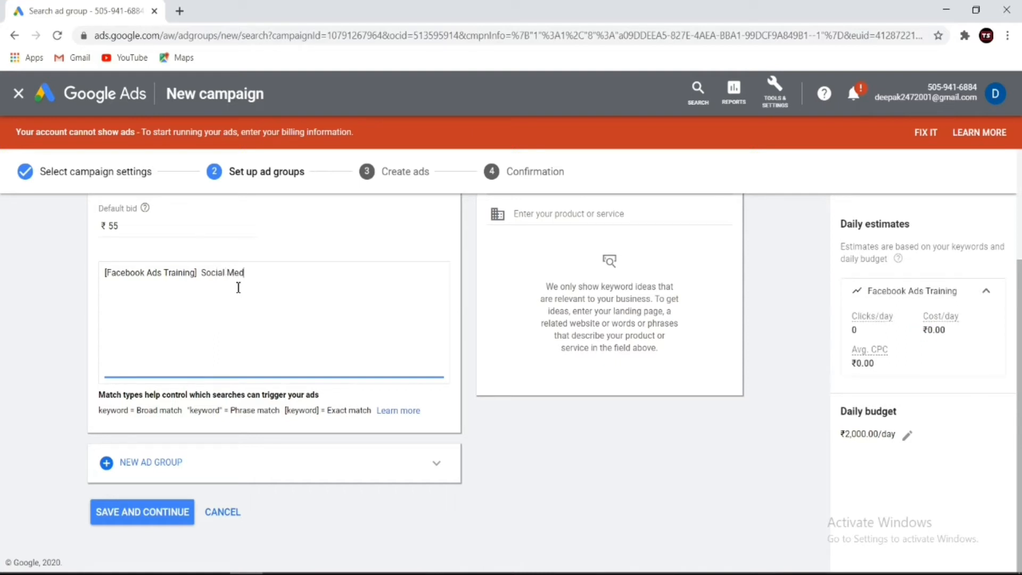
type("ia Marketing")
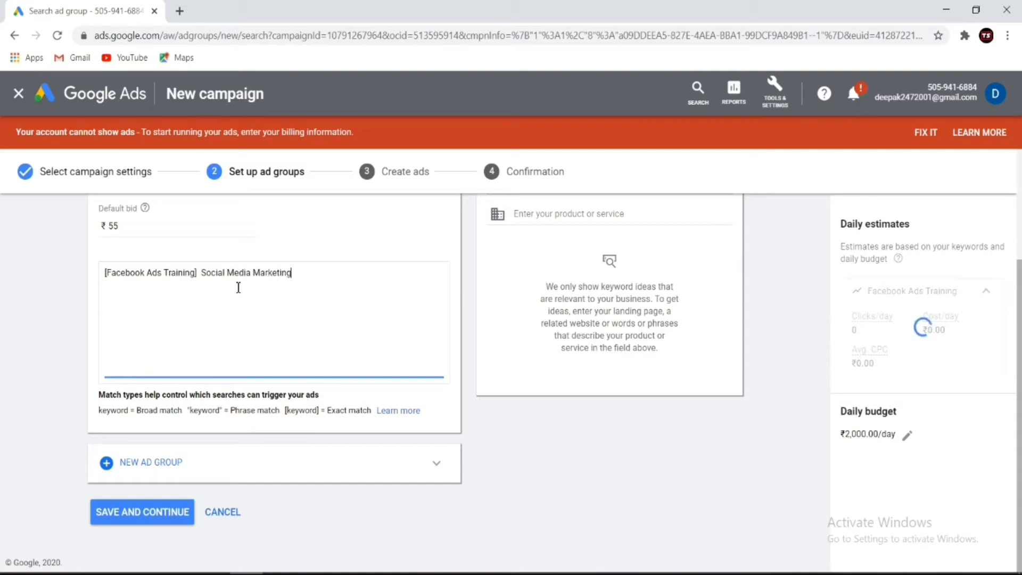
type("]")
left_click(200, 275)
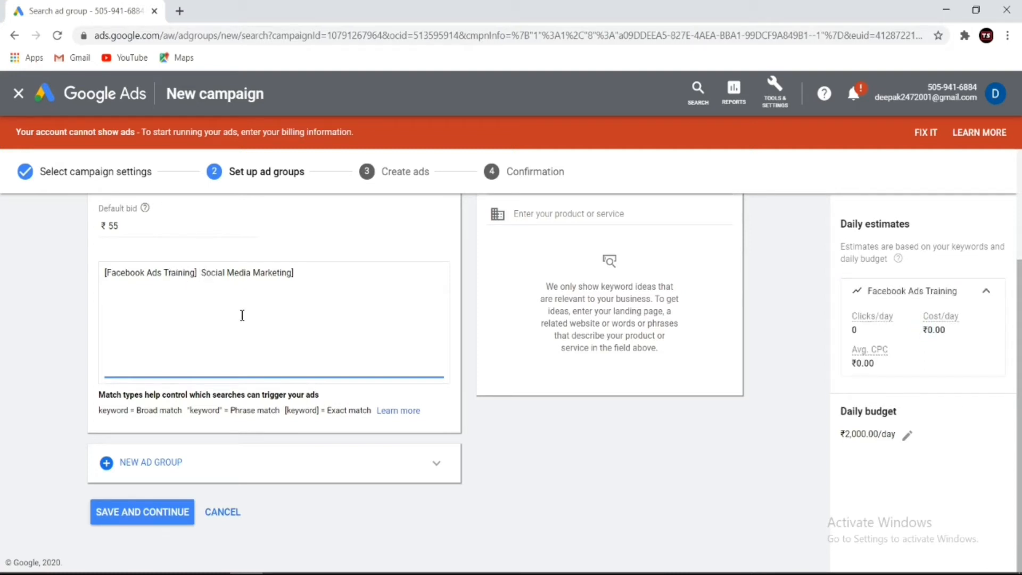
type("[")
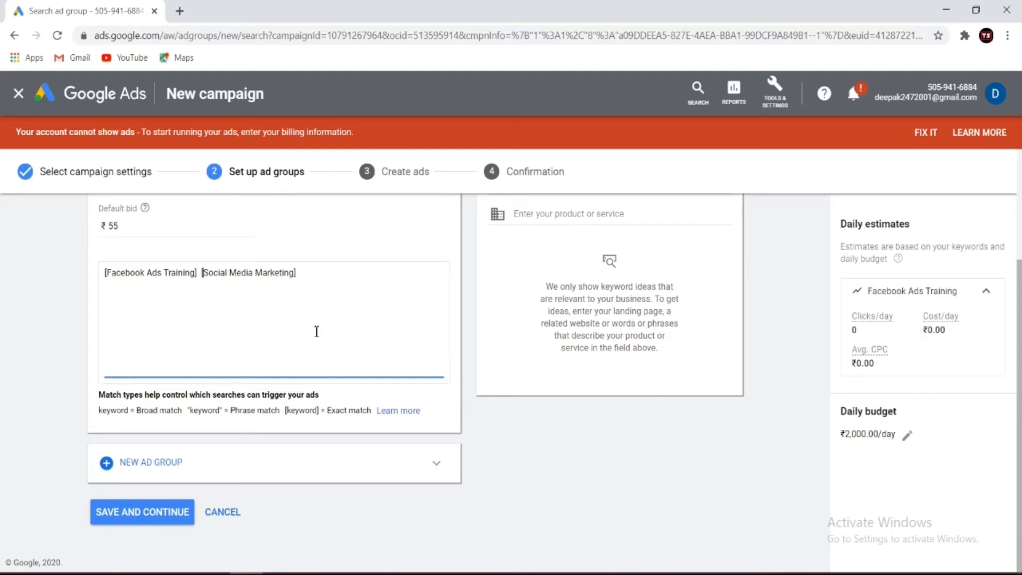
scroll(318, 331, "up", 2)
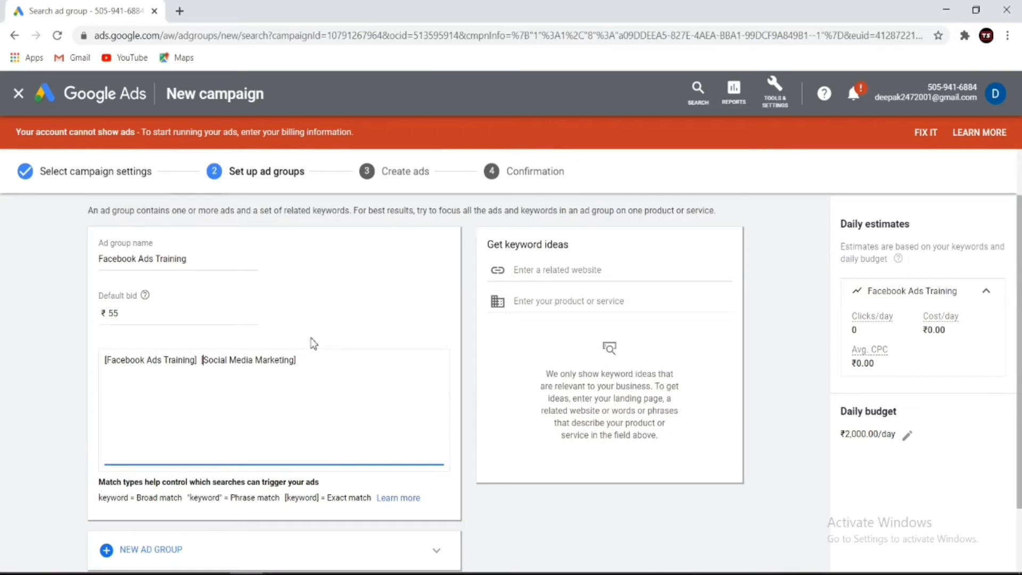
- Open the 'About keyword matching options' help article via the Learn more link
scroll(312, 343, "down", 2)
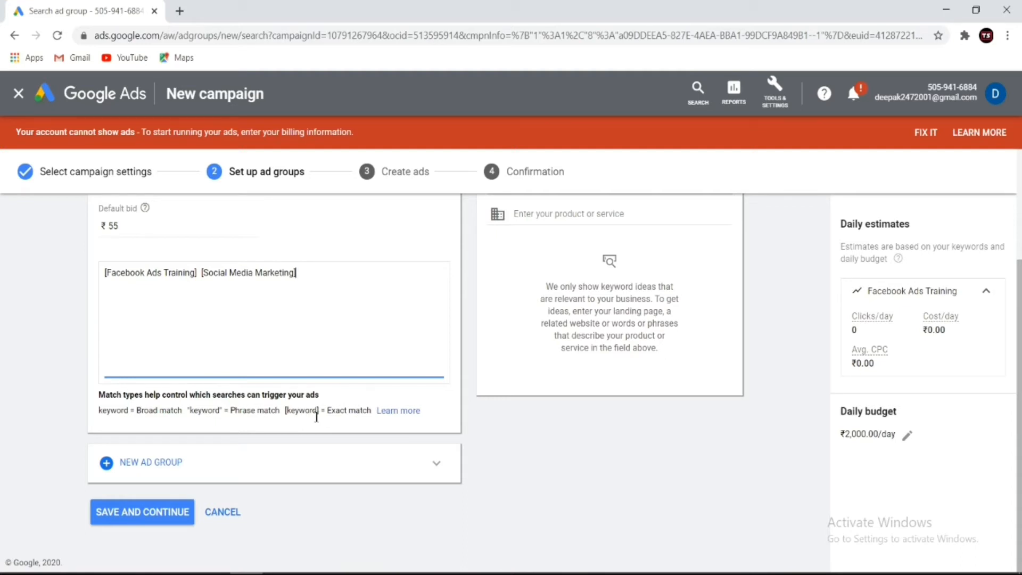
left_click(405, 416)
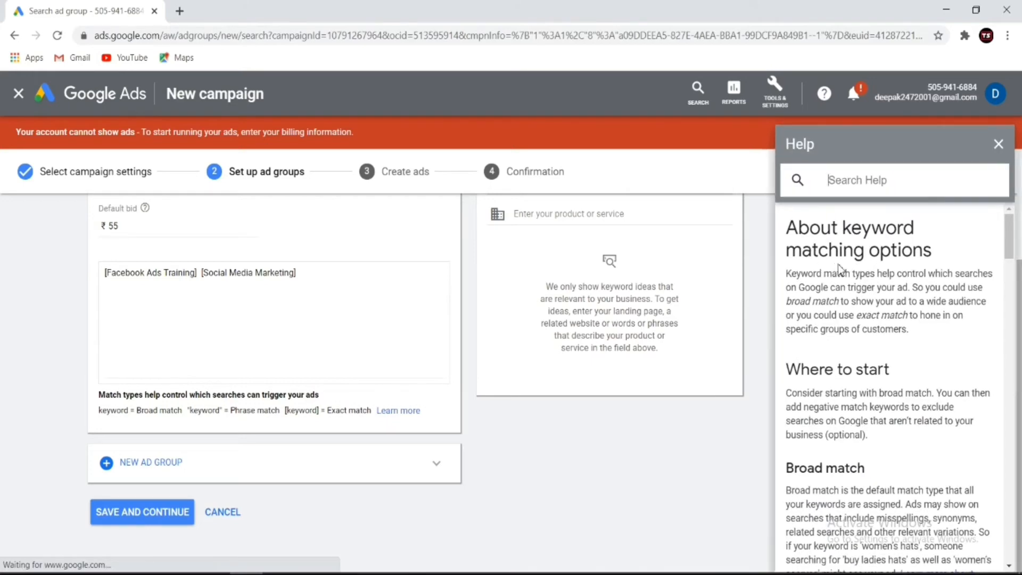
- Read through the keyword match type table in the Help panel, then close the panel
scroll(847, 269, "down", 3)
scroll(872, 281, "down", 10)
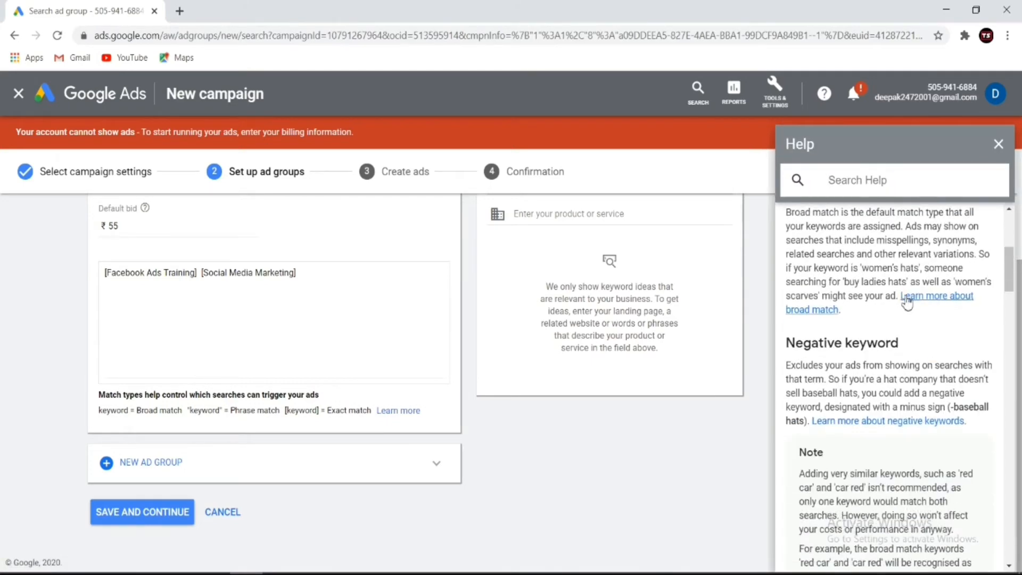
scroll(911, 307, "down", 10)
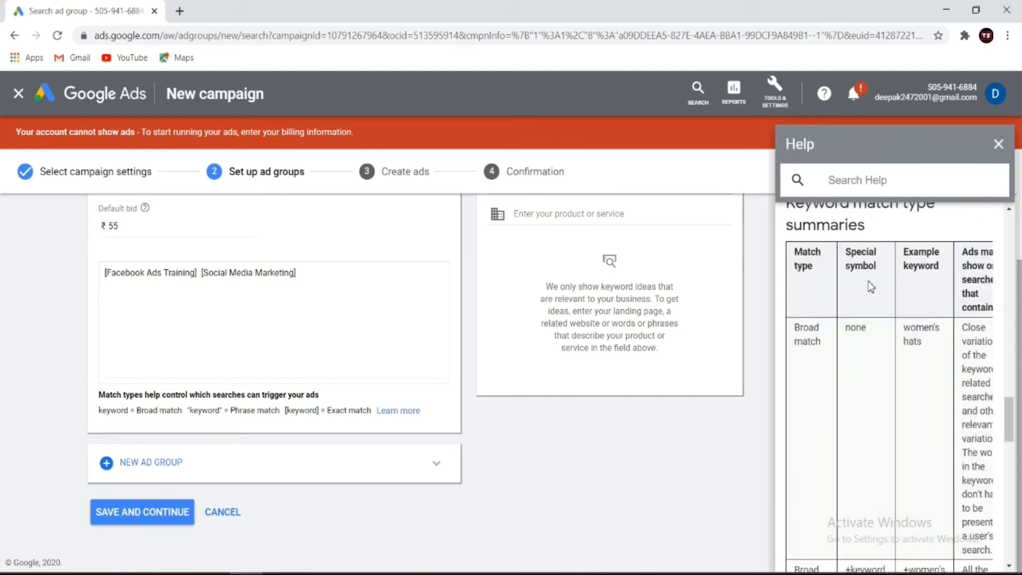
scroll(873, 298, "down", 5)
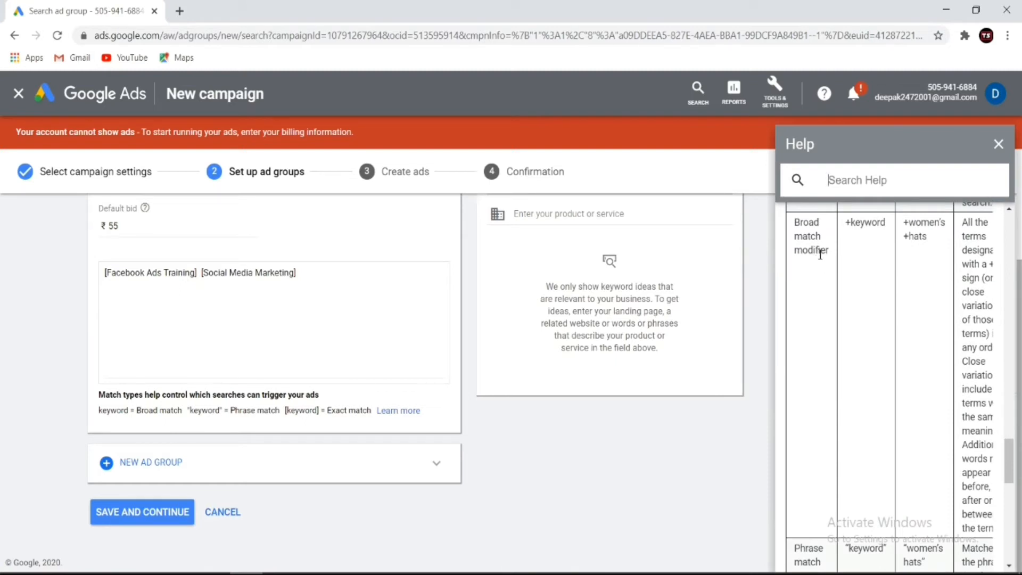
scroll(903, 263, "down", 1)
scroll(899, 262, "down", 4)
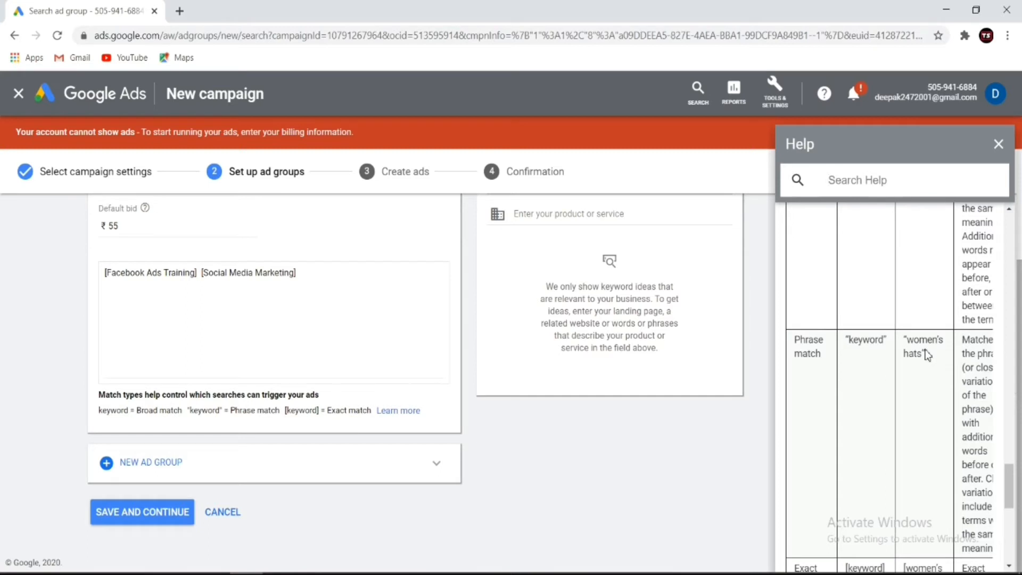
scroll(926, 354, "down", 5)
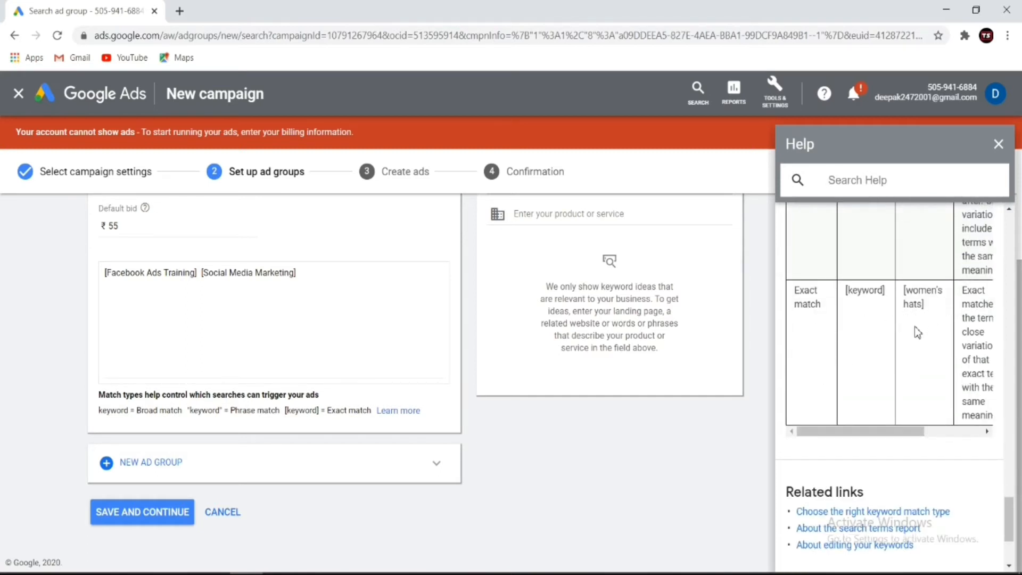
scroll(917, 332, "down", 3)
scroll(916, 336, "up", 6)
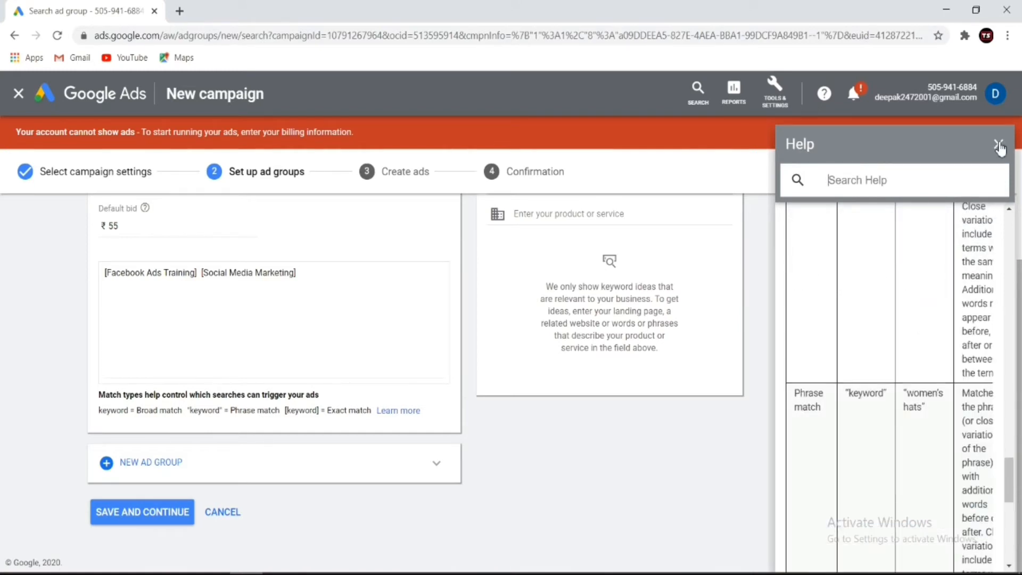
left_click(998, 146)
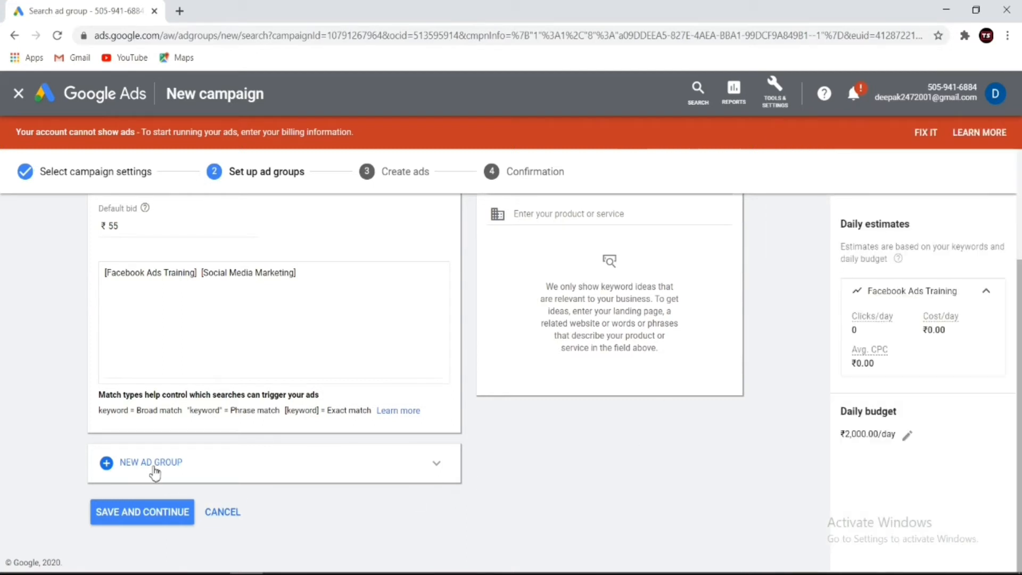
- Save the ad group setup page to advance to the Create ads step
scroll(269, 468, "up", 3)
scroll(267, 474, "down", 3)
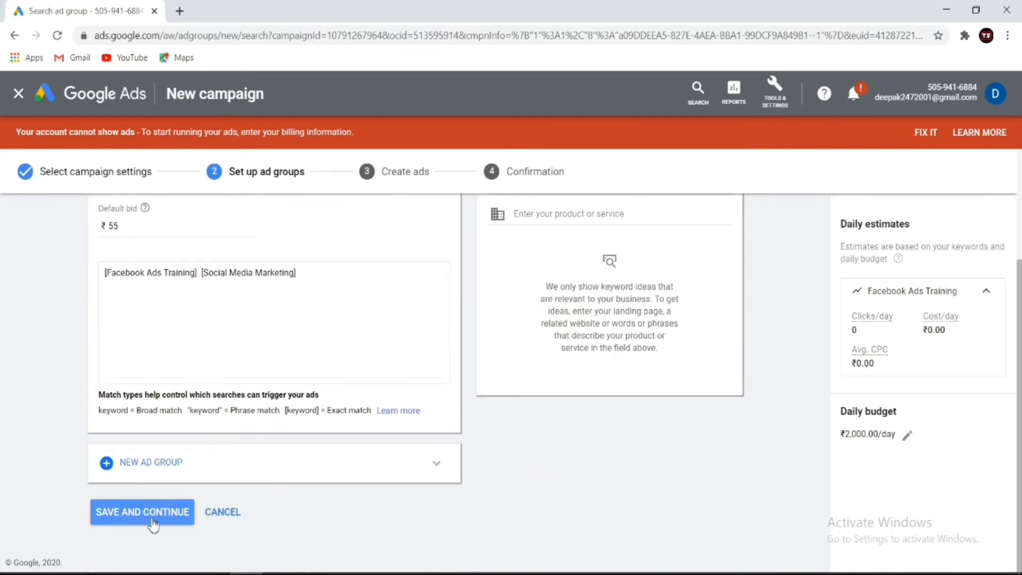
left_click(157, 514)
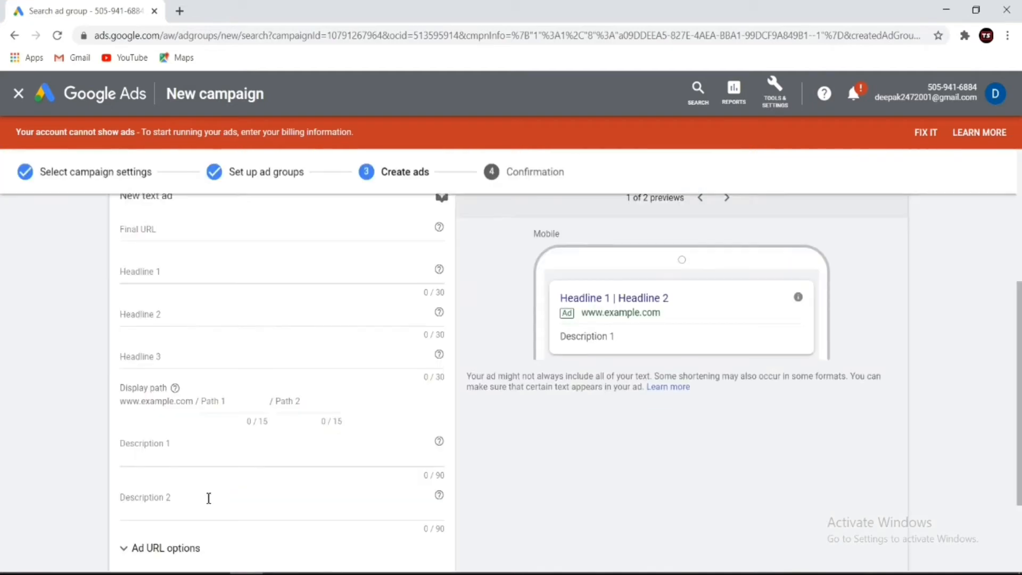
- Put the cursor in the Final URL field of the Facebook Ads Training text ad, then open a new browser tab
scroll(239, 387, "up", 3)
scroll(214, 389, "down", 1)
scroll(213, 390, "up", 1)
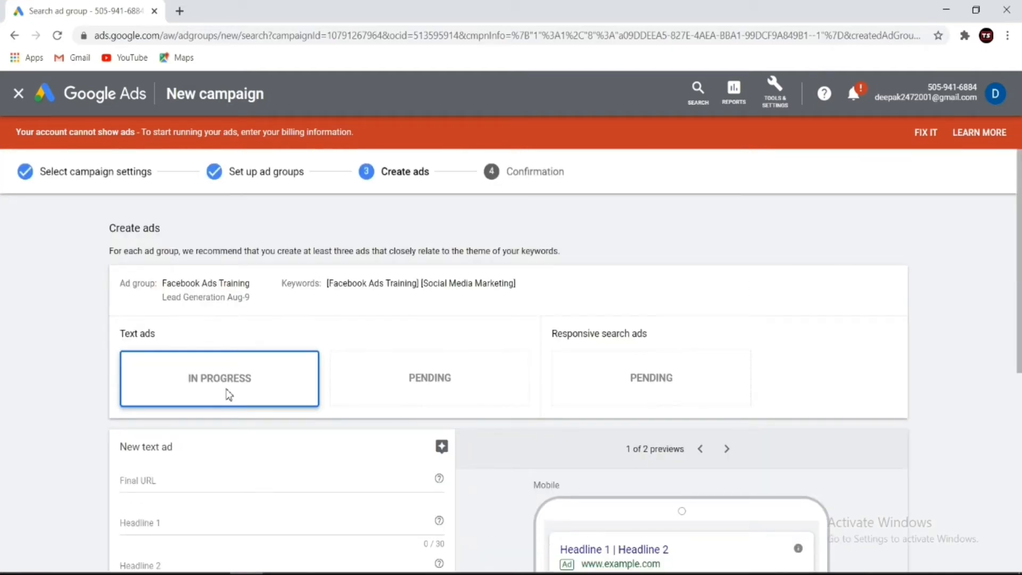
scroll(230, 393, "down", 5)
scroll(232, 389, "up", 5)
left_click(170, 482)
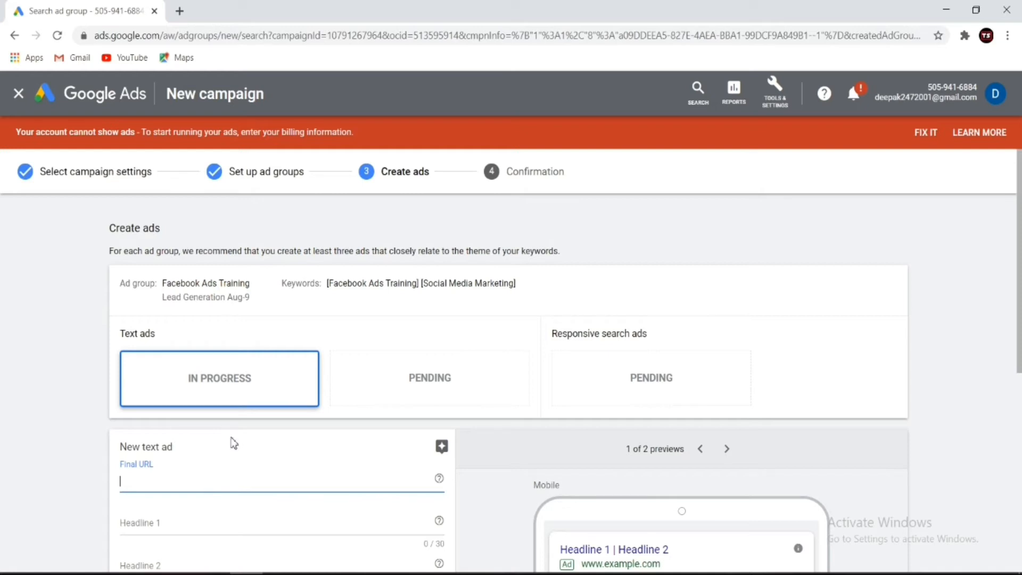
left_click(180, 12)
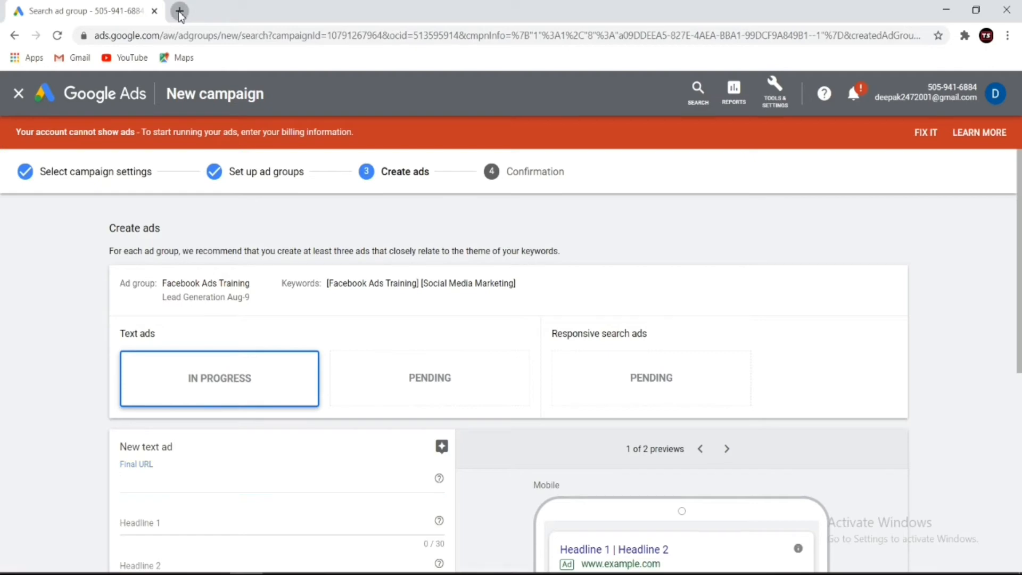
- Search Google for 'Your Loving school' and open a result image from the image results
left_click(226, 33)
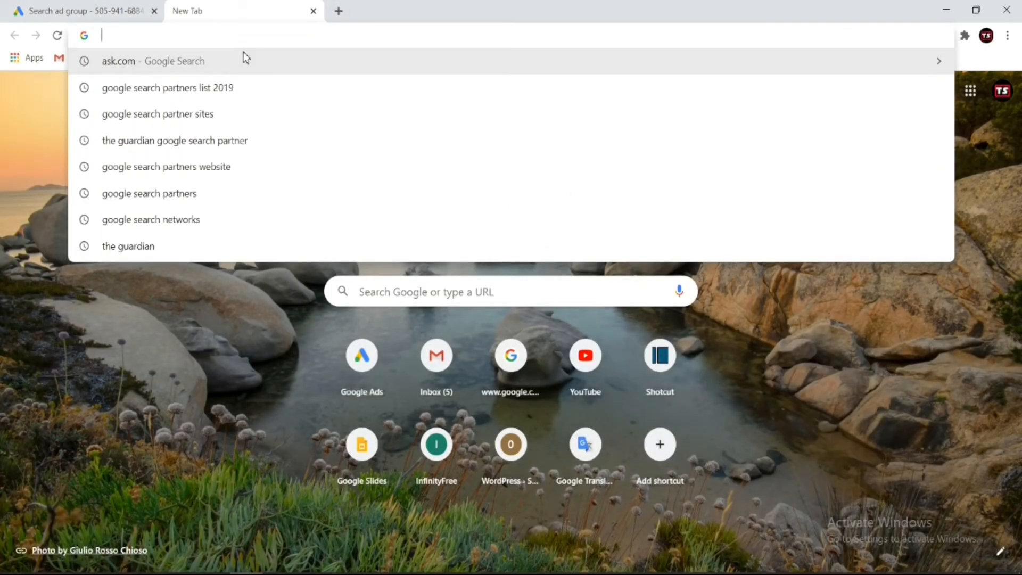
type("Your")
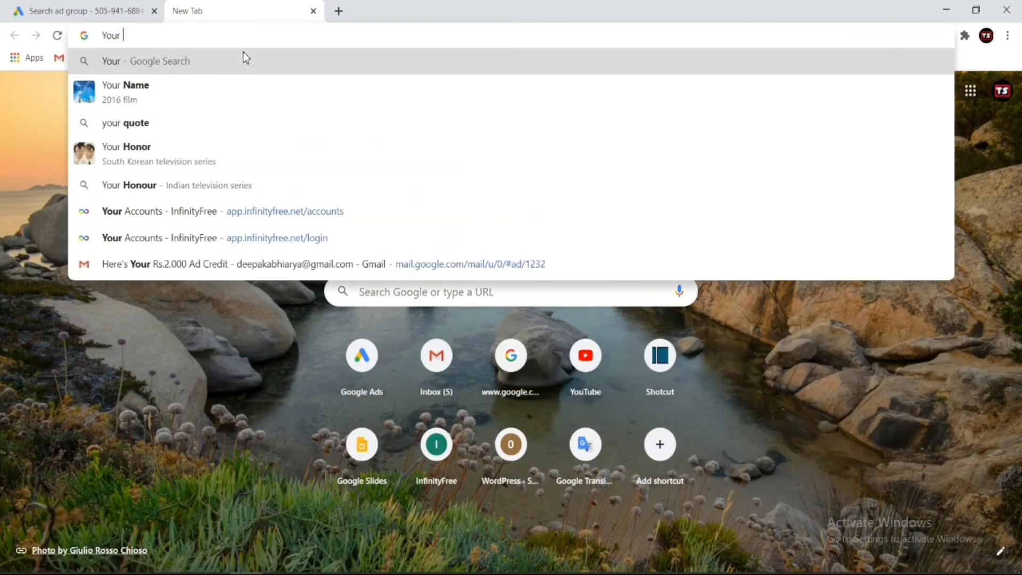
type(" Lovo")
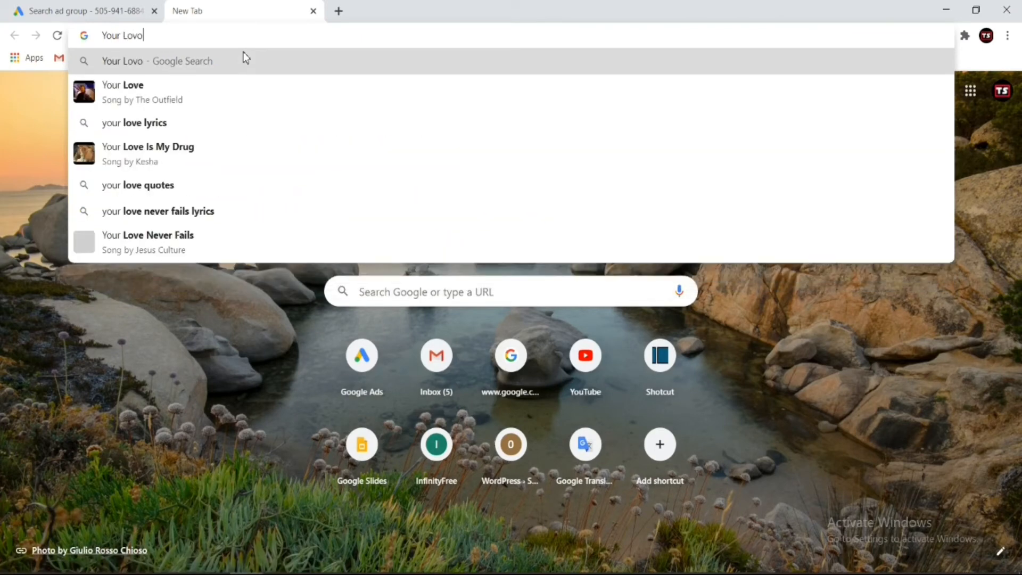
key("BackSpace")
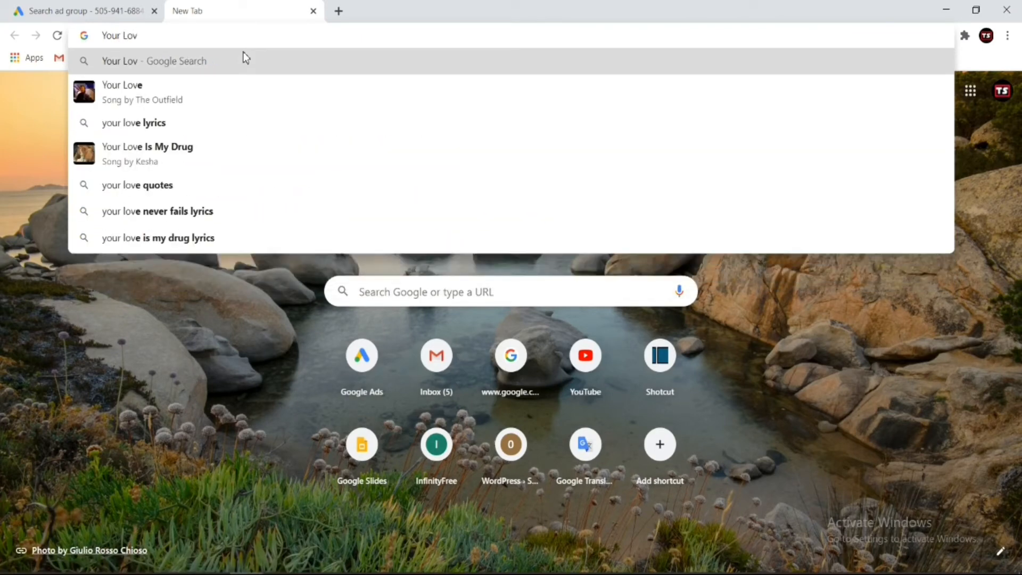
type("ing")
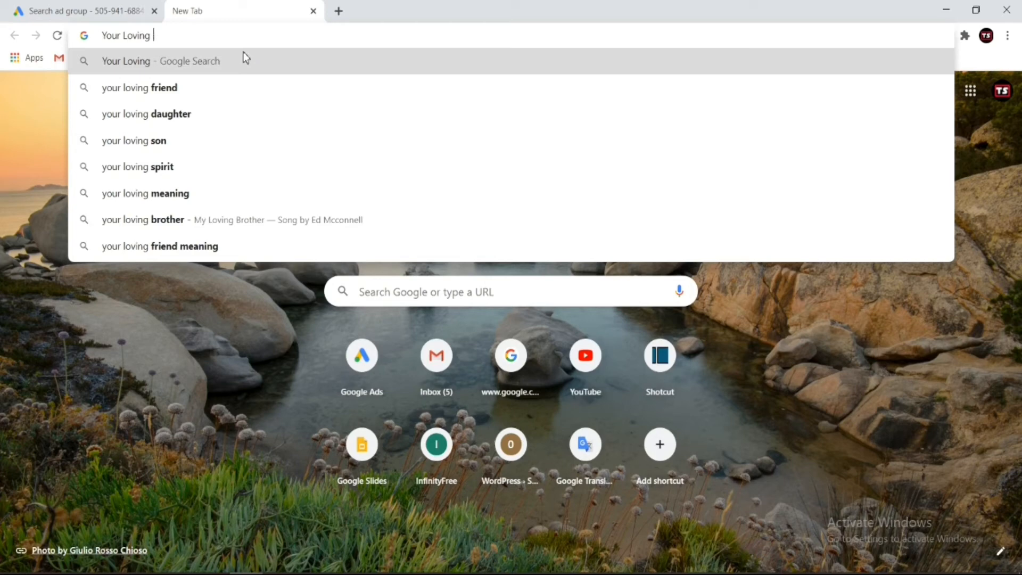
type(" sc")
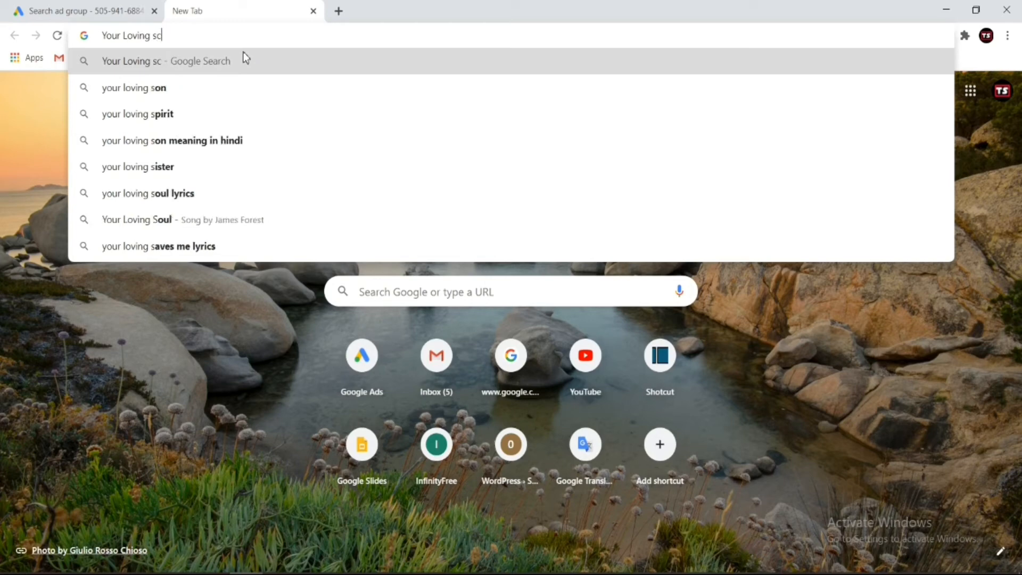
type("hool")
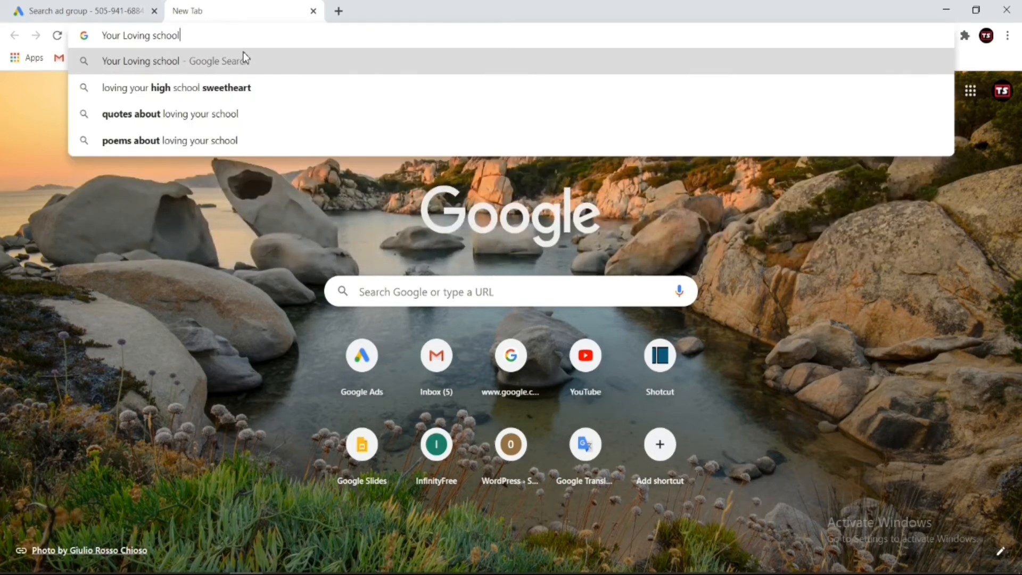
left_click(324, 59)
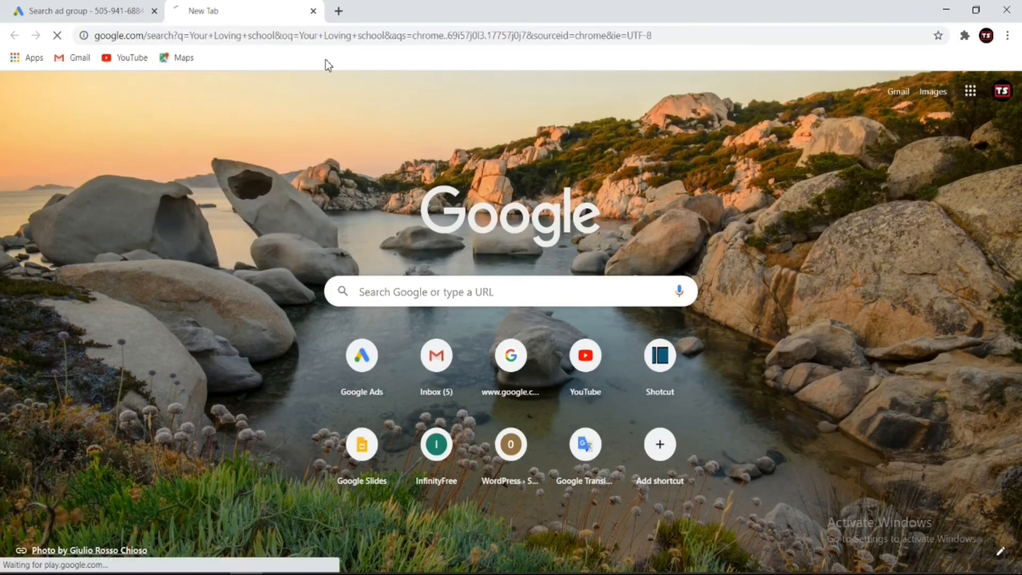
scroll(350, 247, "down", 10)
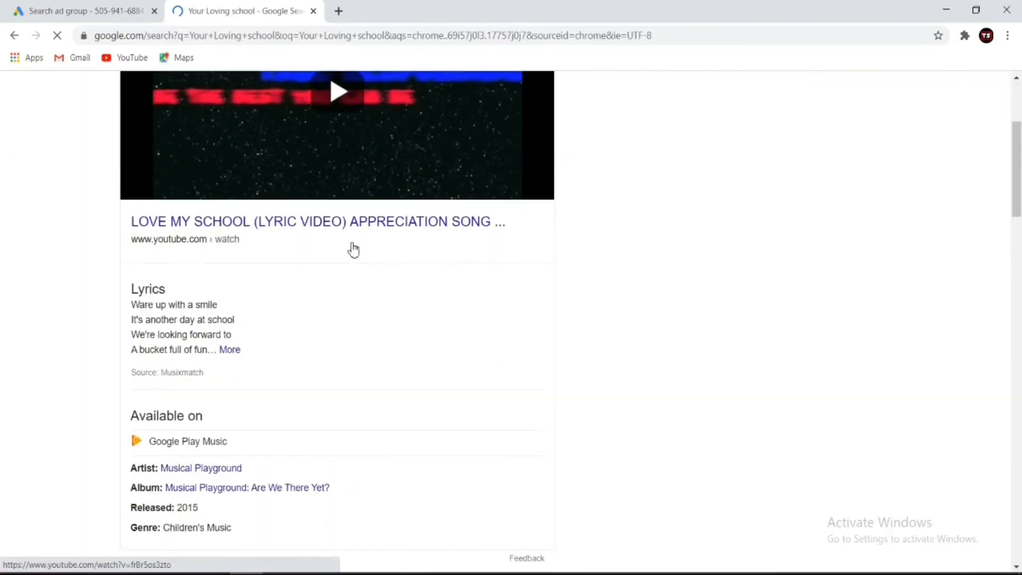
scroll(351, 244, "down", 8)
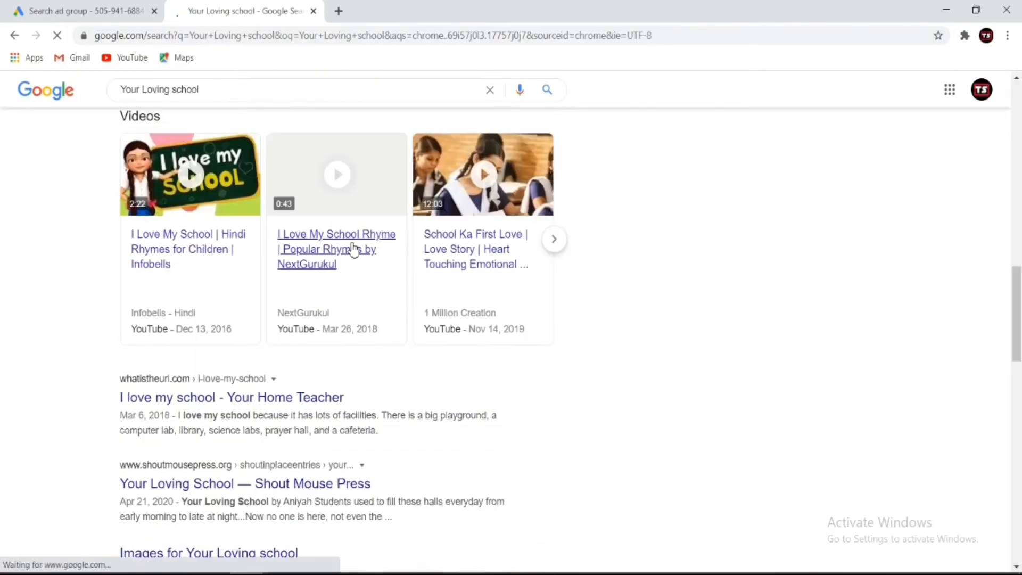
scroll(352, 249, "down", 14)
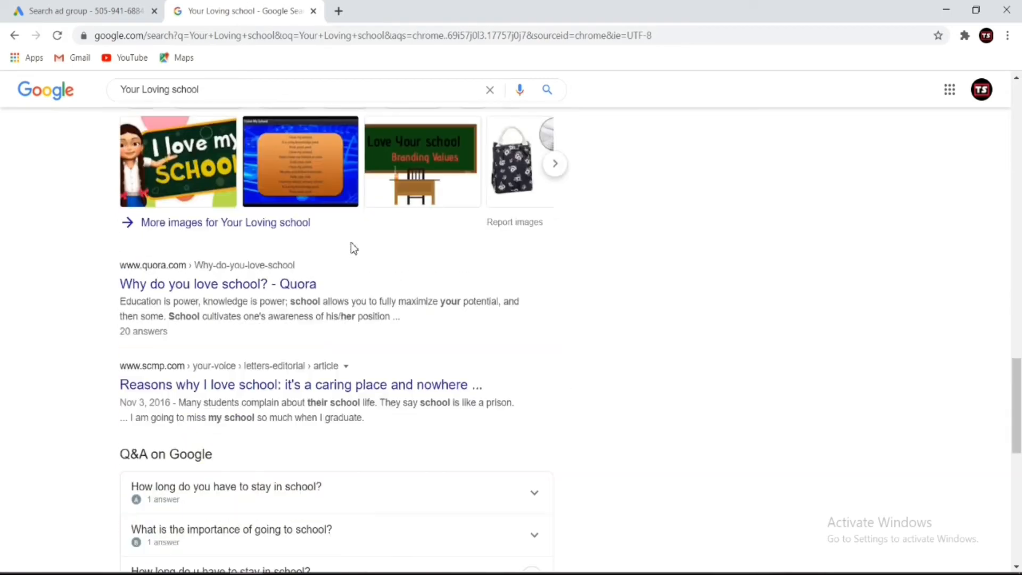
scroll(350, 248, "up", 10)
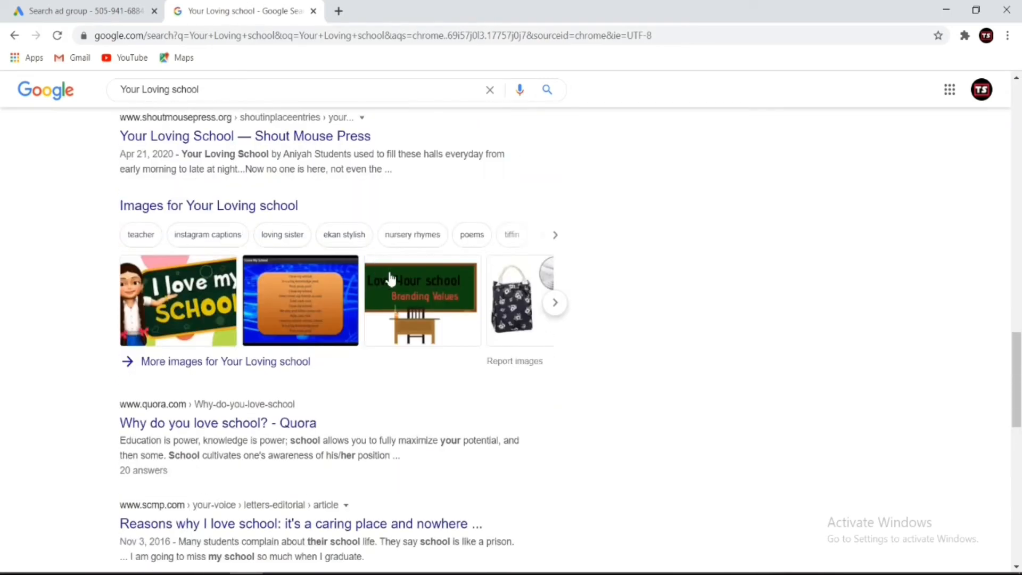
left_click(414, 294)
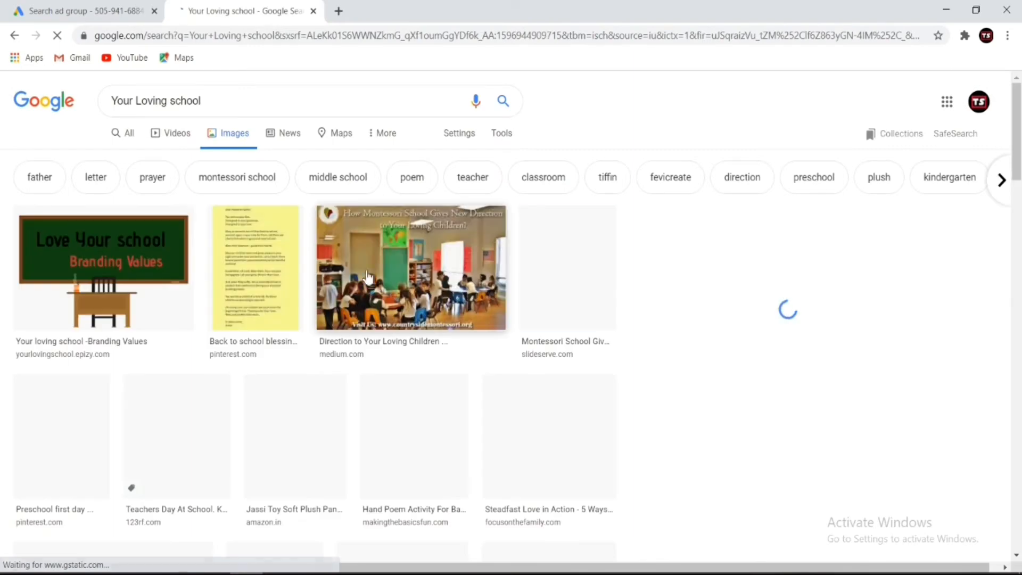
- Open the yourlovingschool.epizy.com site, copy its address, and return to the Google Ads tab
left_click(125, 343)
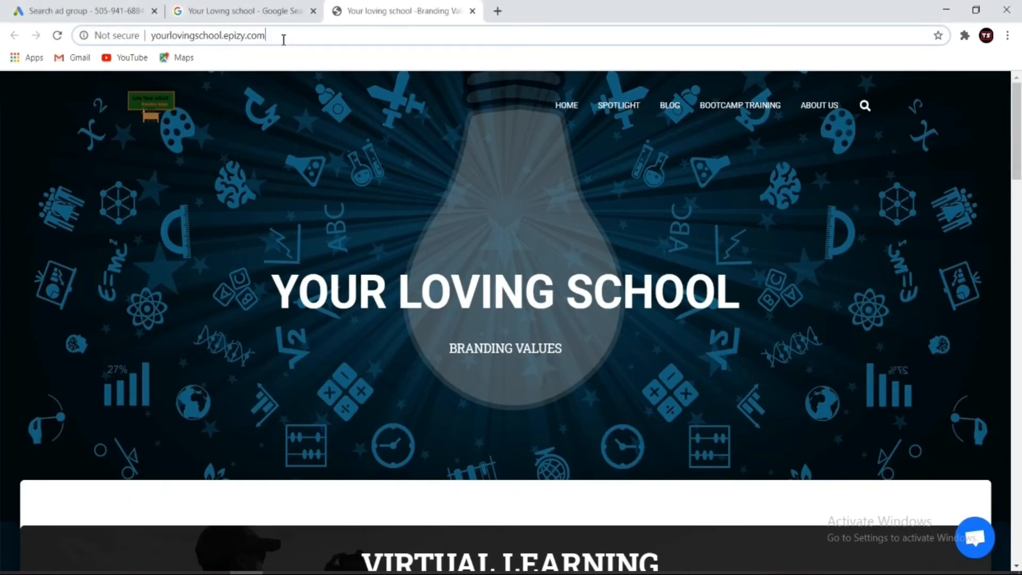
left_click(284, 36)
scroll(272, 107, "down", 7)
scroll(301, 164, "down", 15)
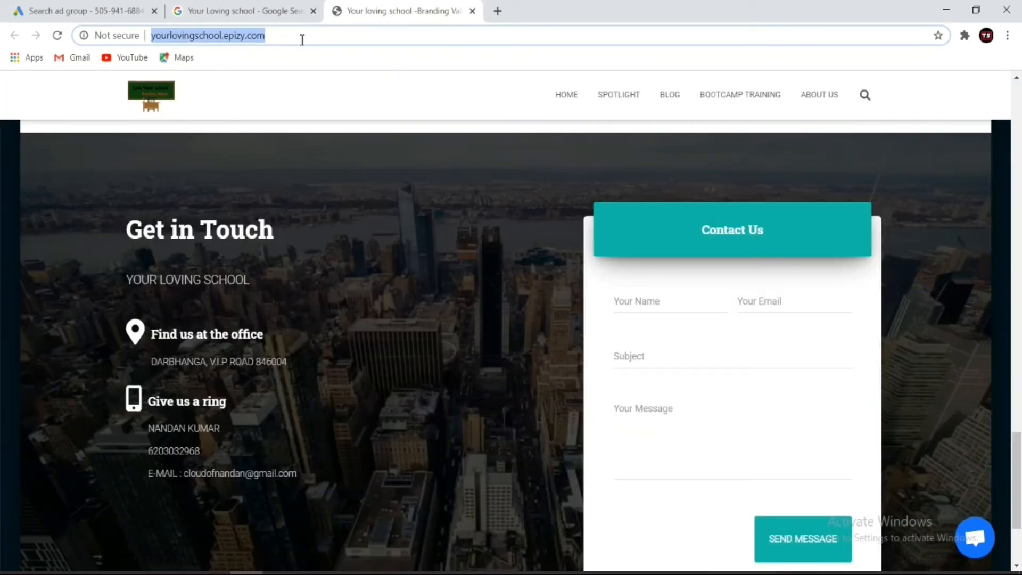
left_click_drag(302, 39, 150, 33)
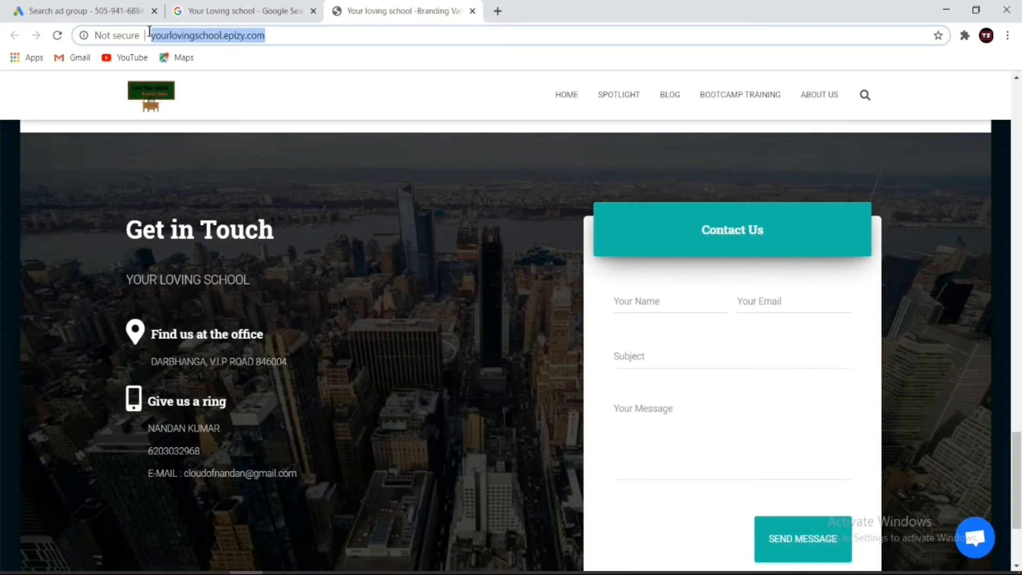
right_click(189, 33)
left_click(247, 106)
left_click(133, 12)
scroll(292, 359, "down", 3)
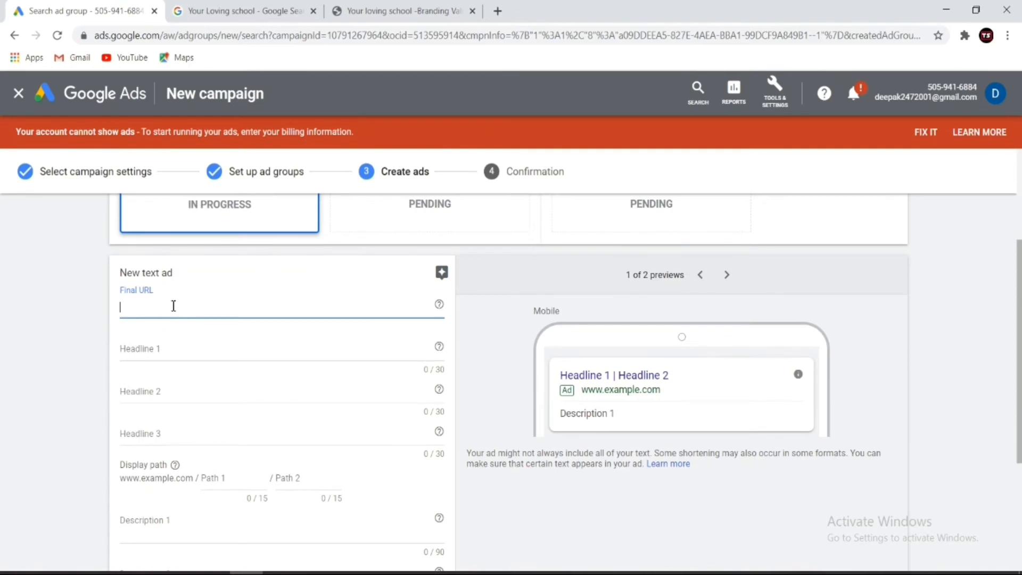
right_click(176, 307)
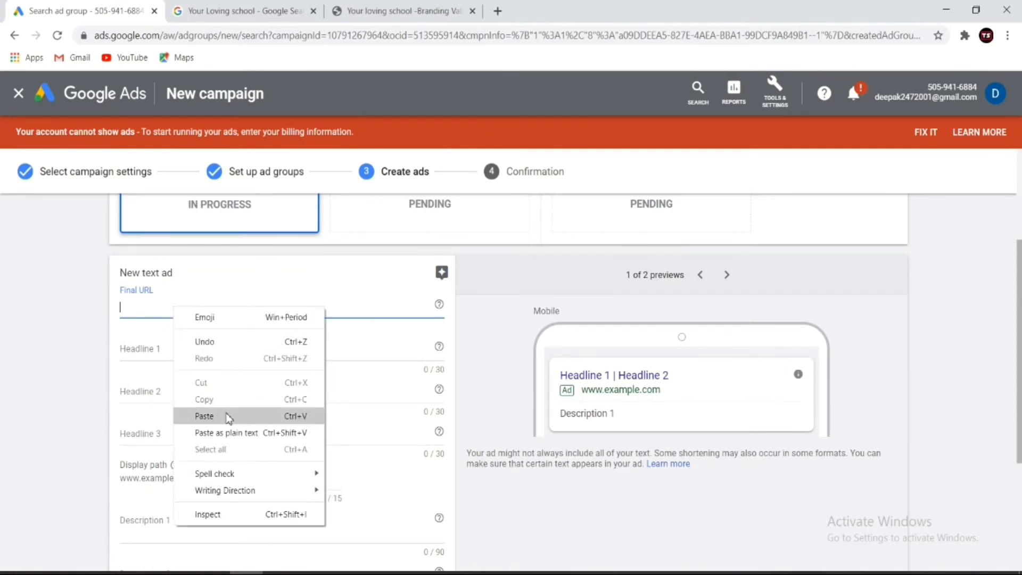
left_click(226, 415)
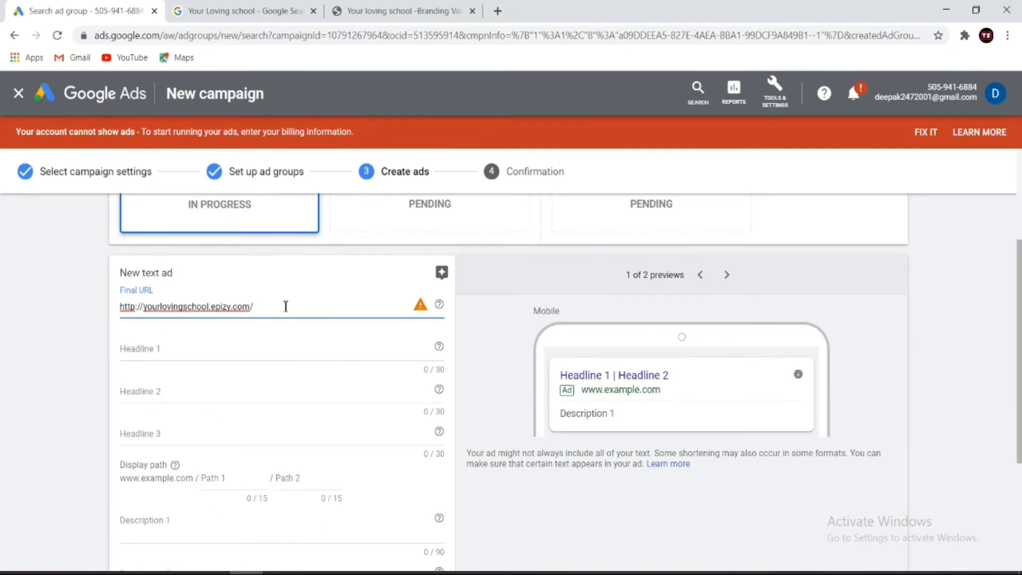
key("BackSpace")
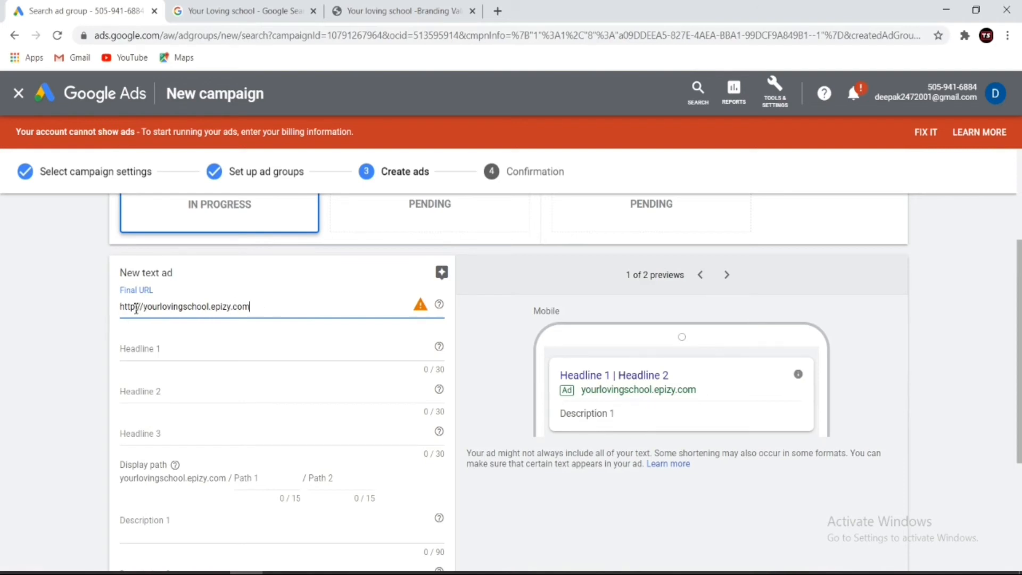
left_click(136, 308)
type("s")
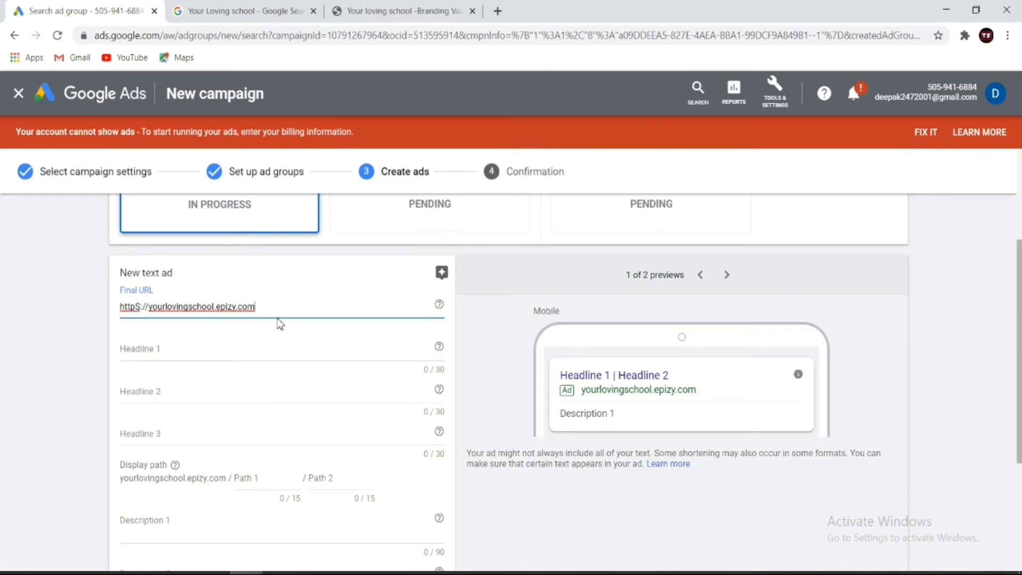
key("BackSpace")
key("BackSpace")
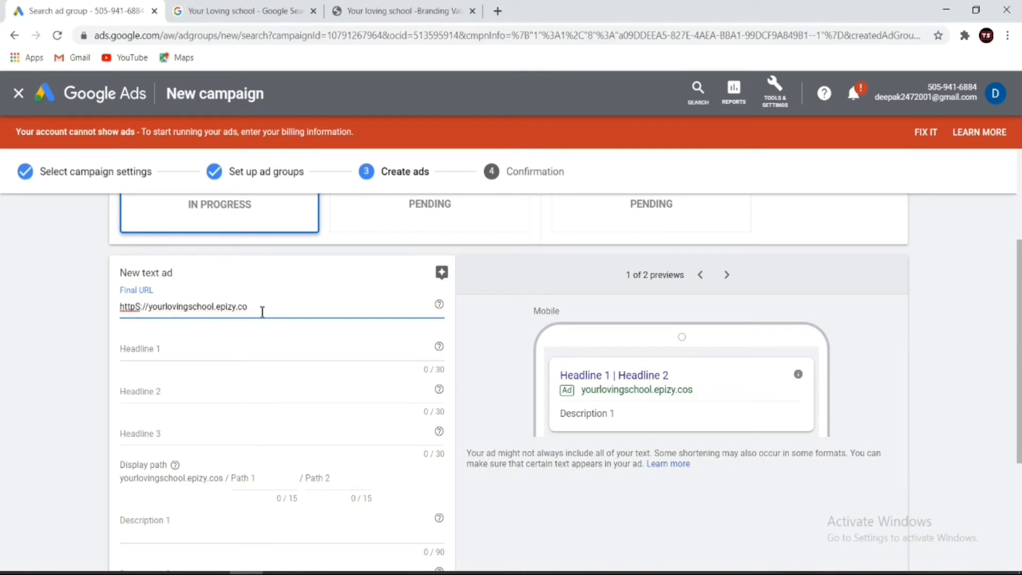
type("m")
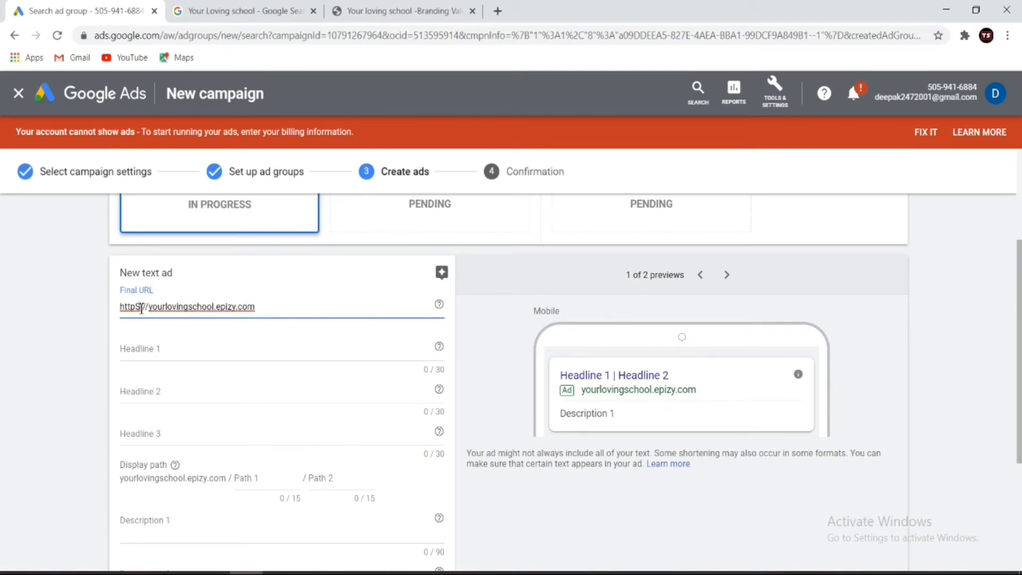
key("BackSpace")
type("s")
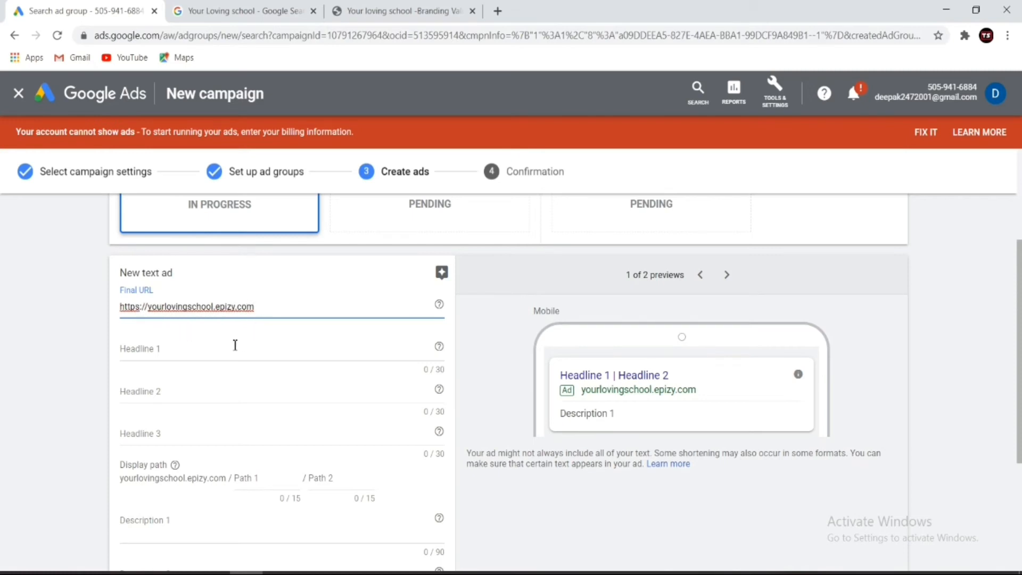
left_click(235, 345)
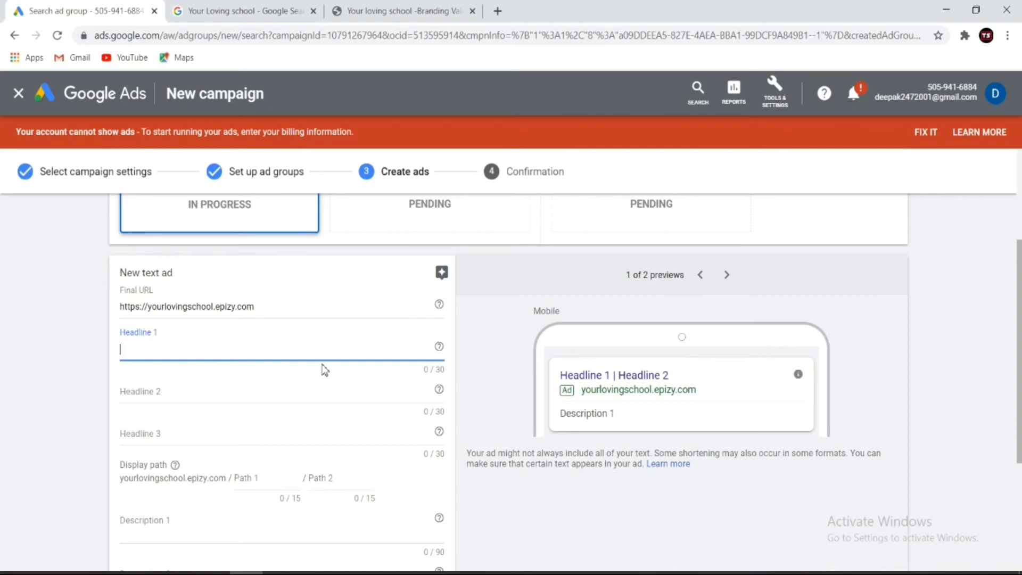
- Enter headlines 'Facebook Ads Free Training' and 'Learn Facebook Ads Zero to Advance'
type("Fac")
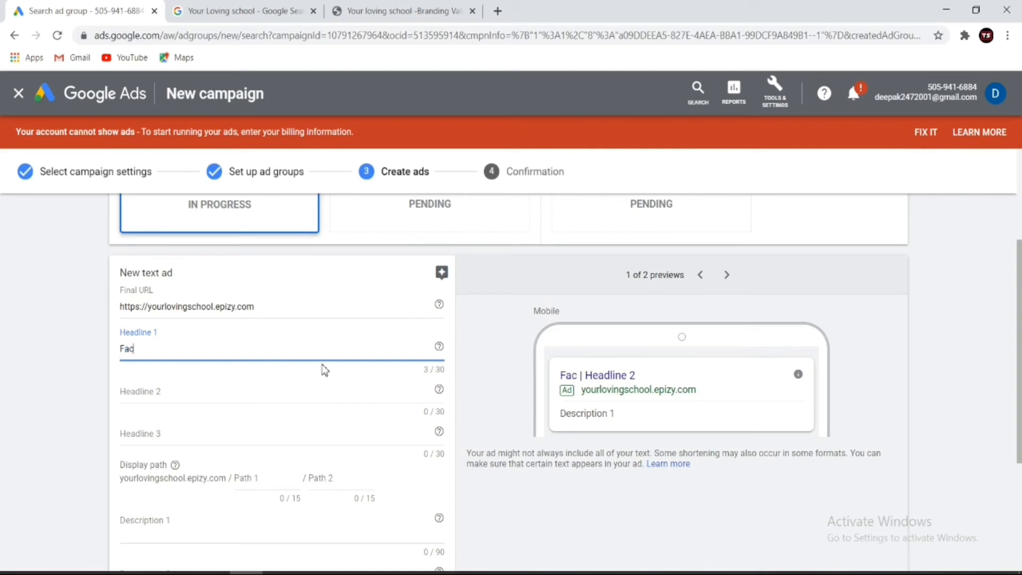
type("eboo")
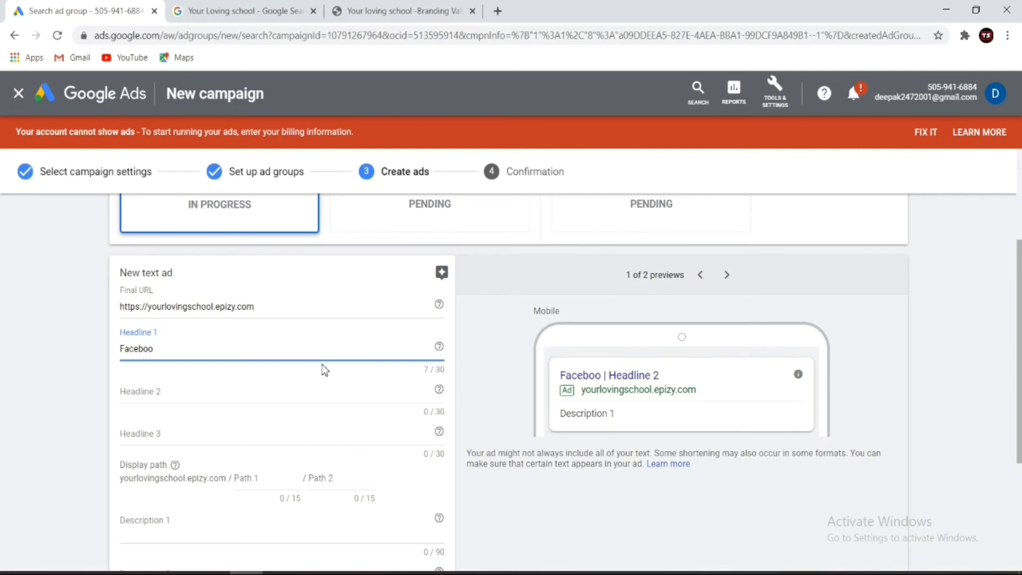
type("k A")
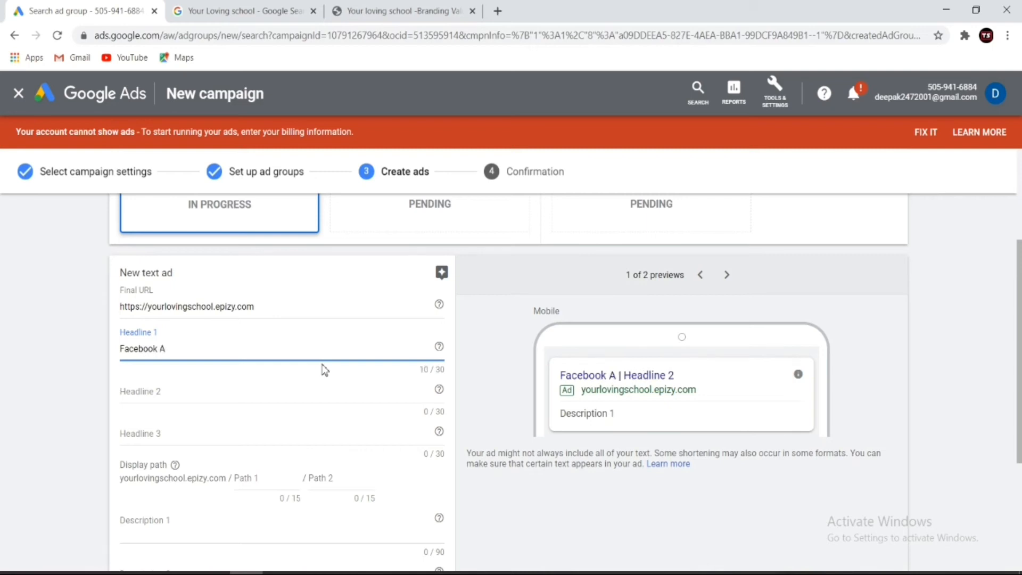
type("ds F")
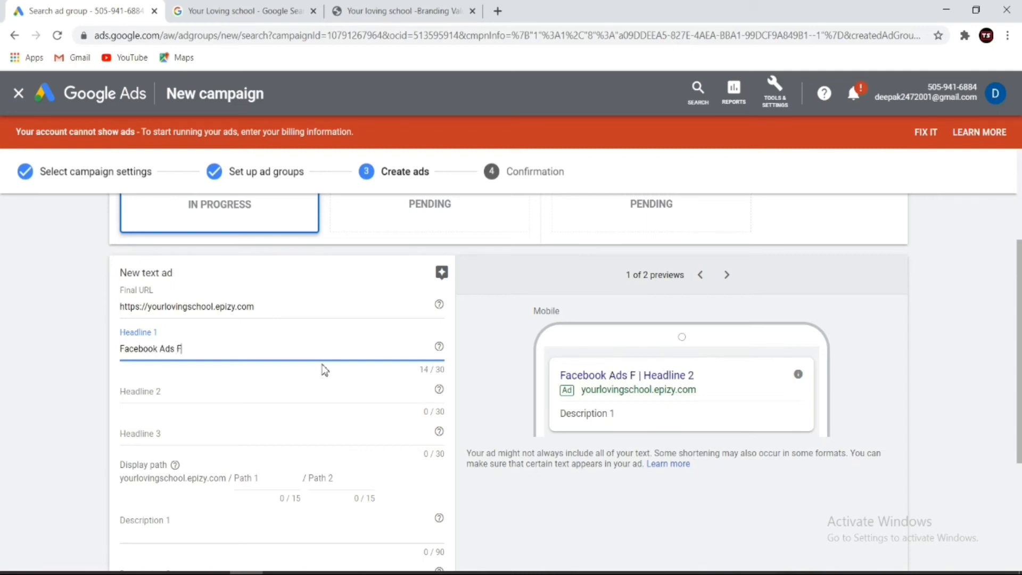
type("re Tra")
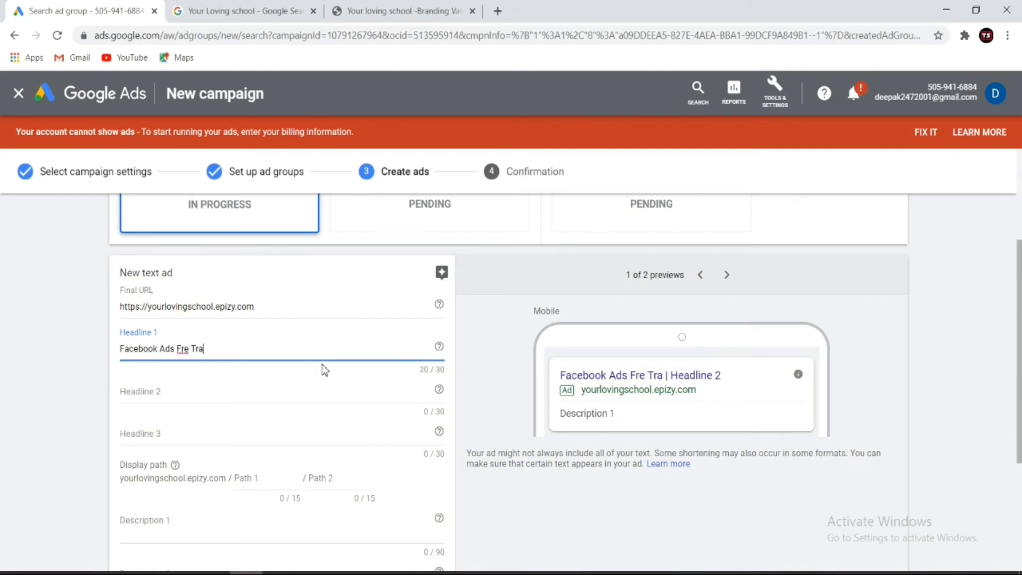
type("ining")
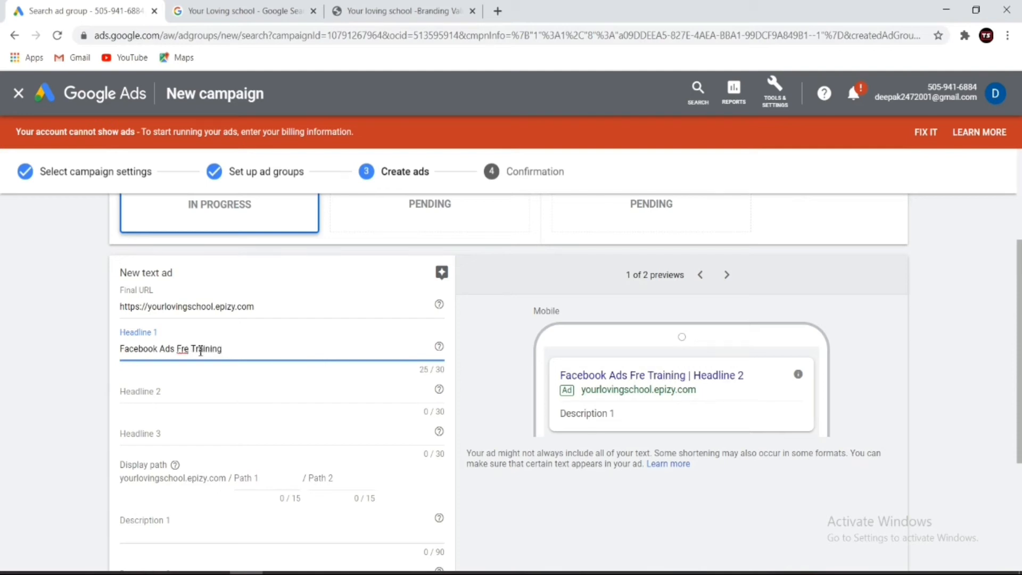
left_click(191, 349)
type("e")
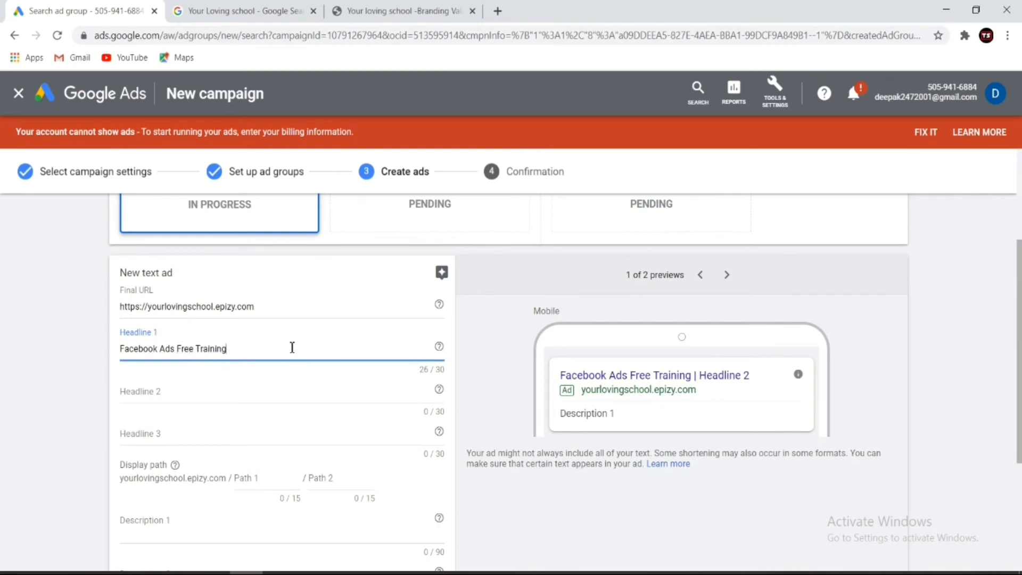
left_click(201, 394)
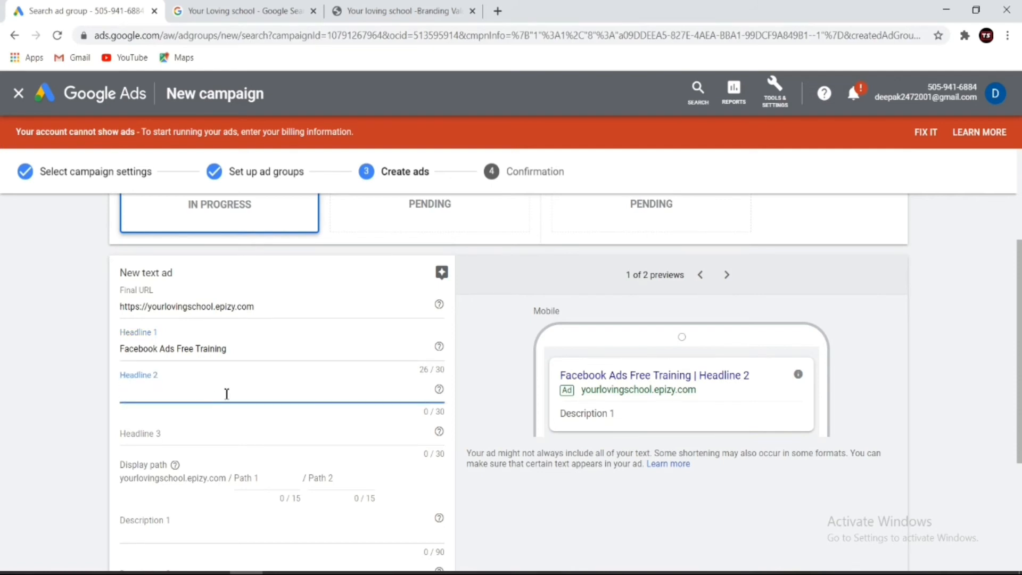
type("Learn Facebook")
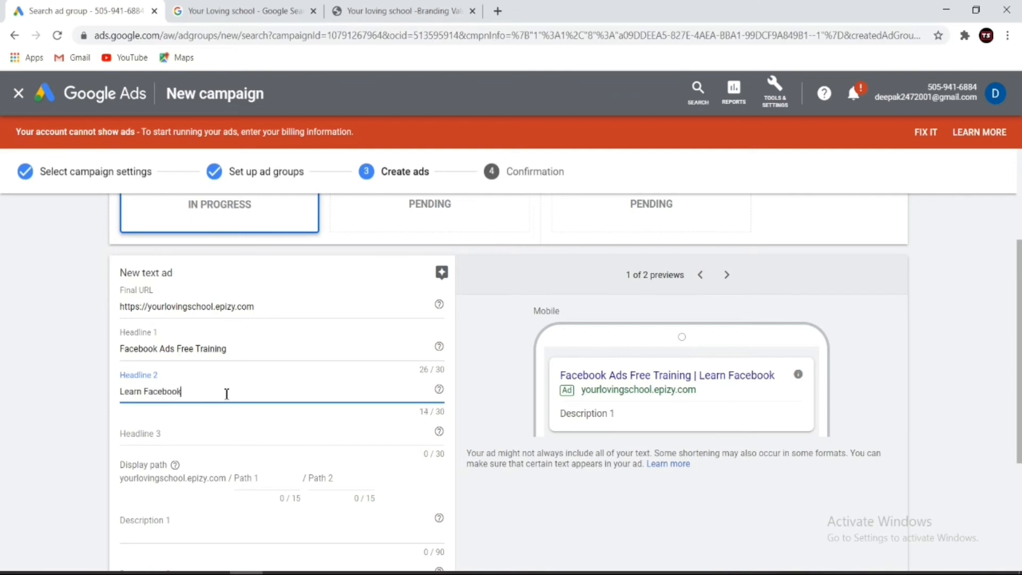
type(" Ads Zero t")
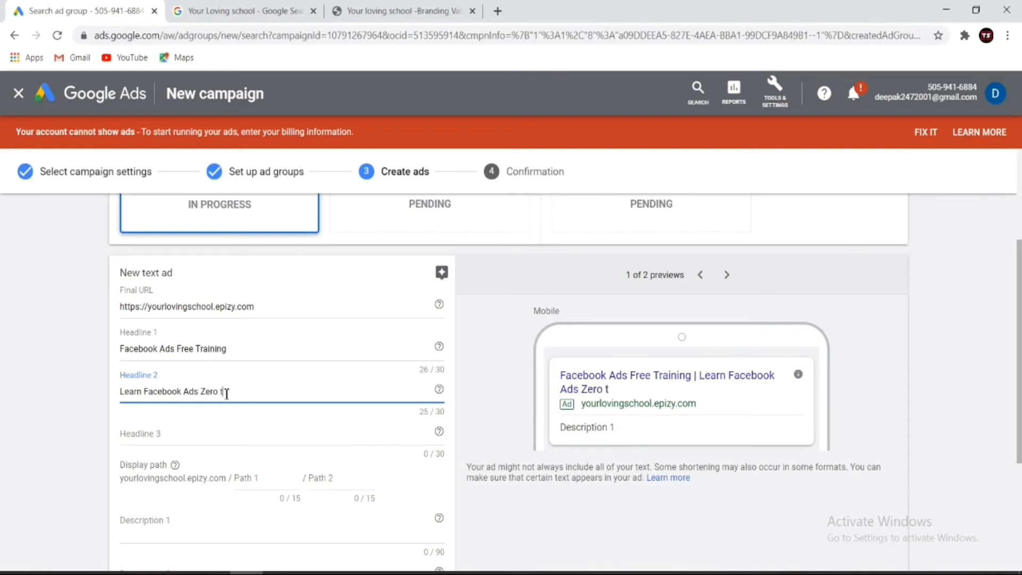
type("o Advance")
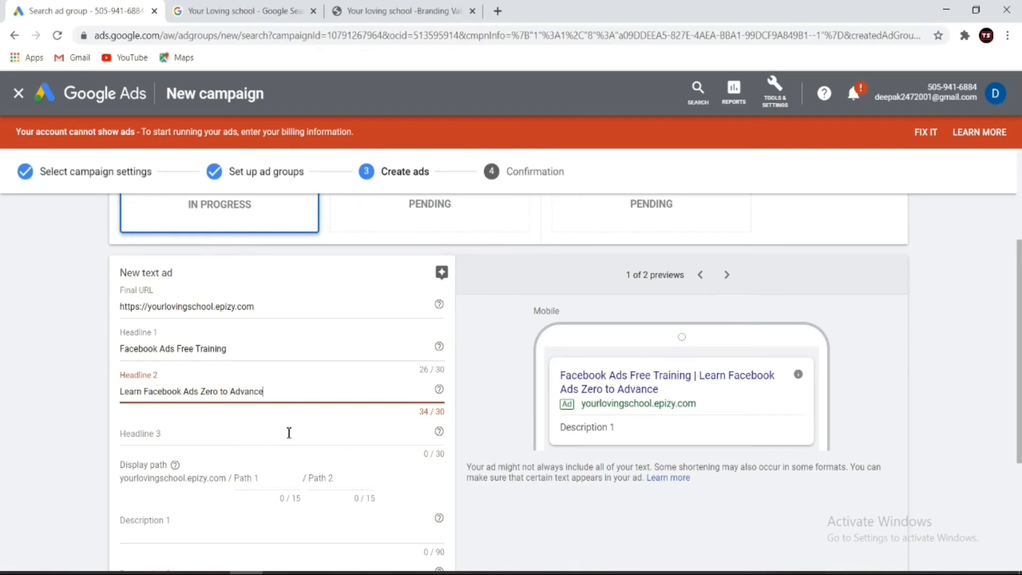
left_click(286, 432)
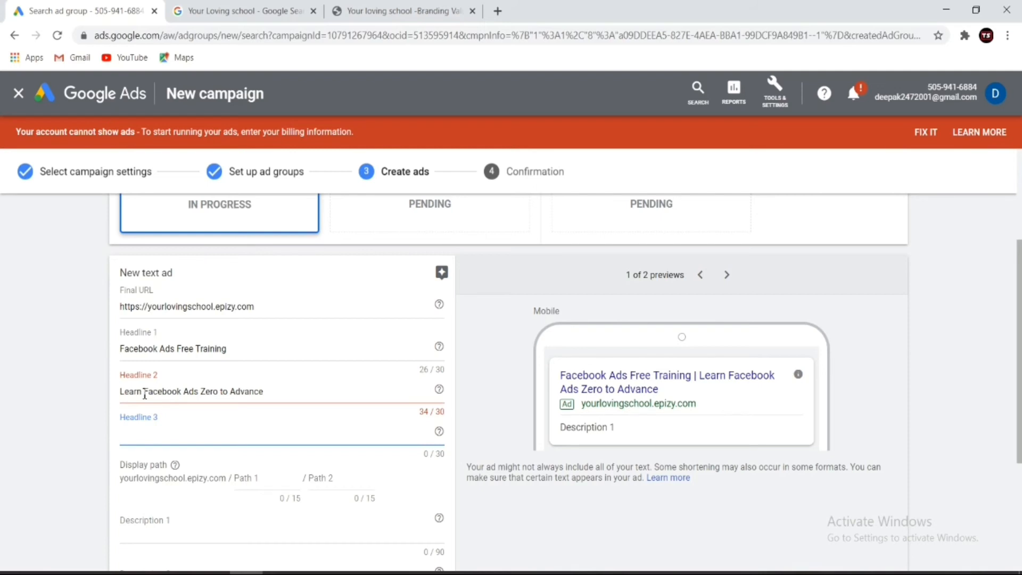
- Remove 'Learn' from Headline 2 so it reads 'Facebook Ads Zero to Advance'
left_click(145, 394)
key("BackSpace")
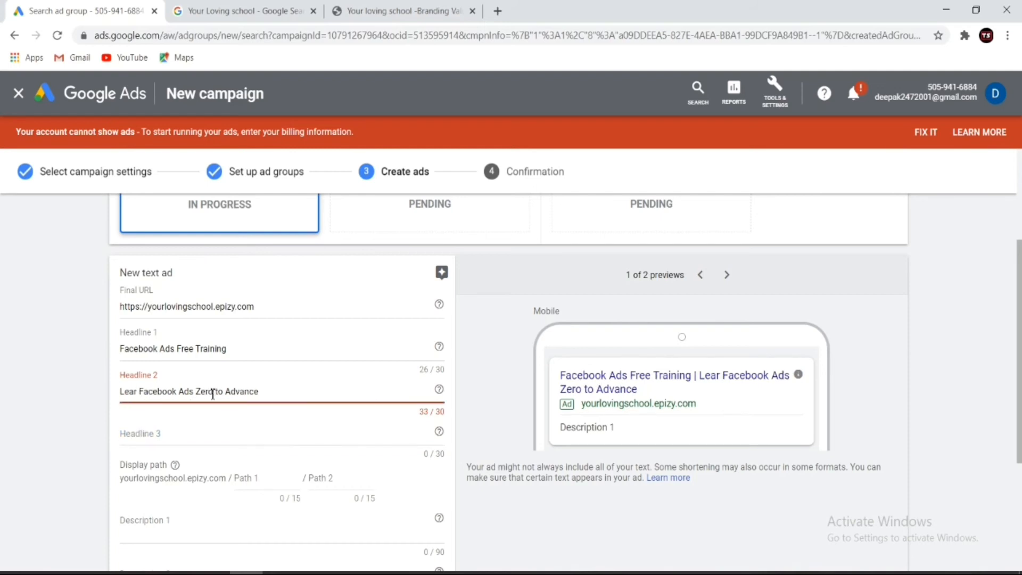
key("BackSpace")
key("BackSpace")
key("BackSpace")
key("BackSpace")
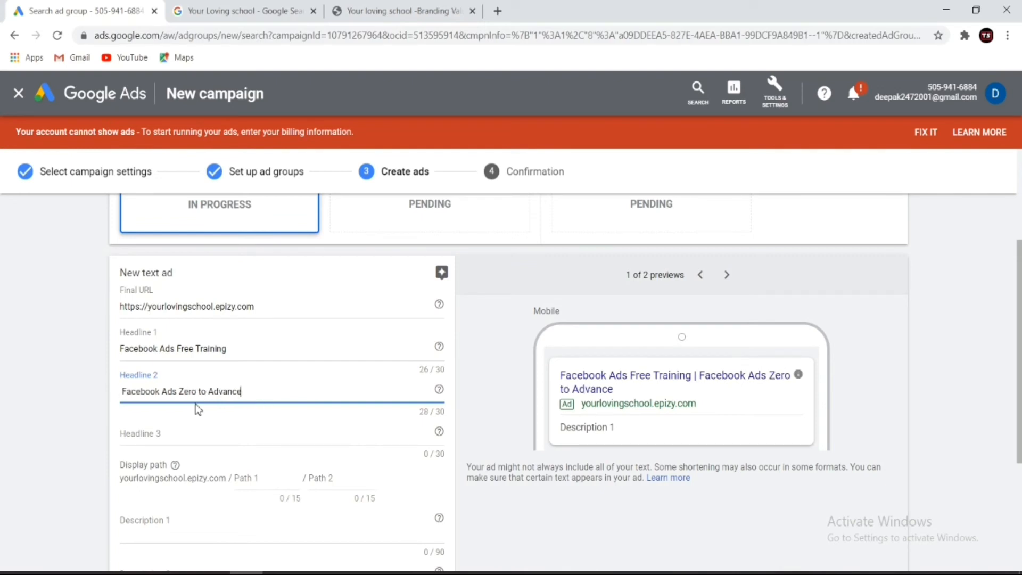
- Enter the presenter's name as Headline 3
left_click(186, 436)
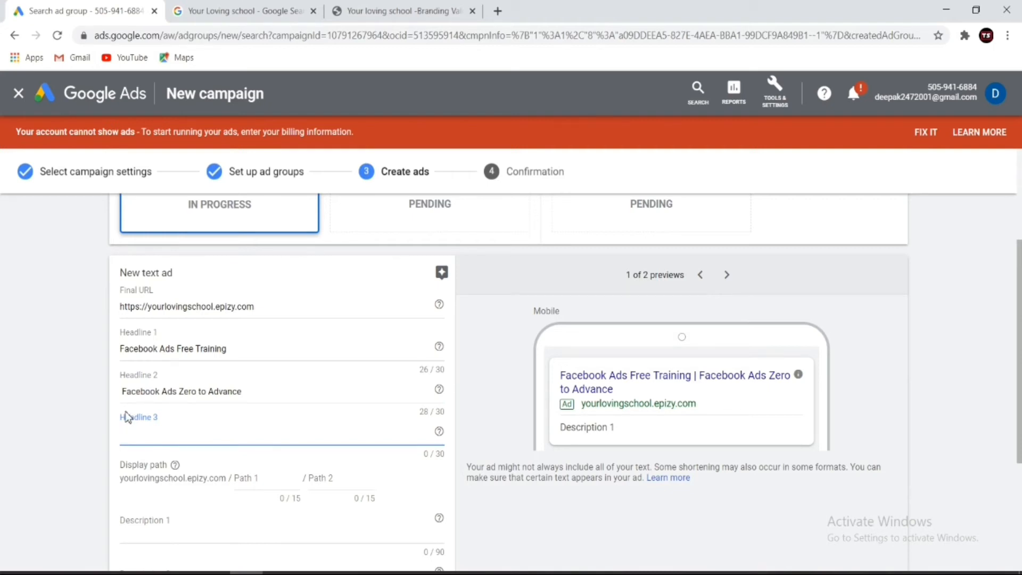
type("d")
key("BackSpace")
type("Deepak Kumar")
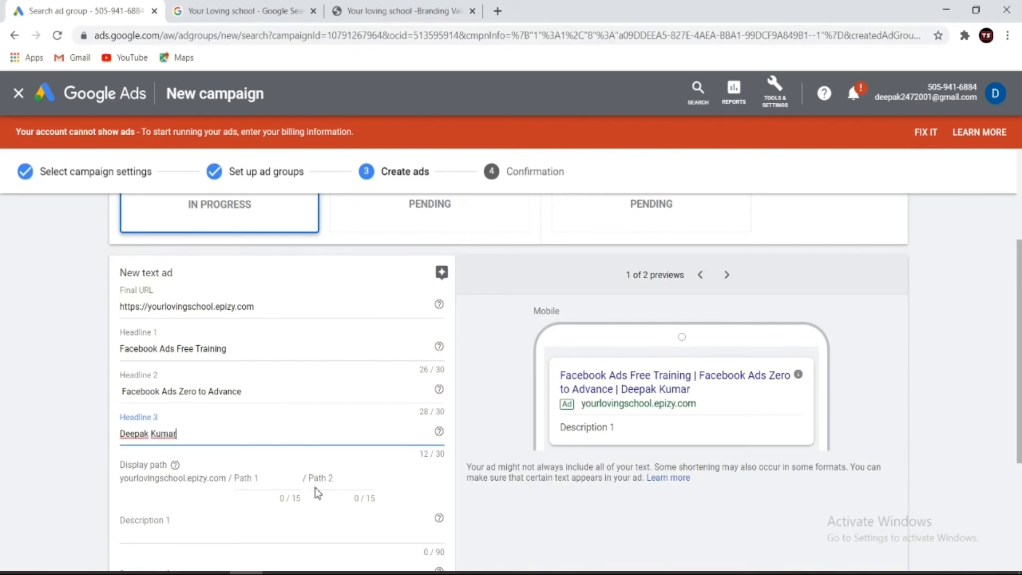
left_click(279, 480)
scroll(266, 468, "down", 2)
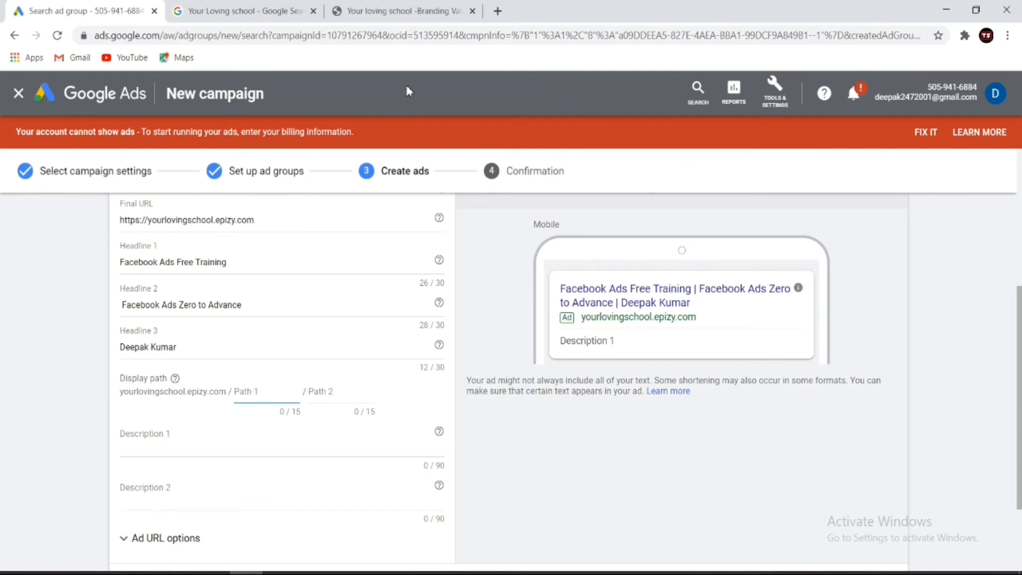
- Search Google for 'Akash delhi' in a new tab and scan the results and top ads
left_click(497, 10)
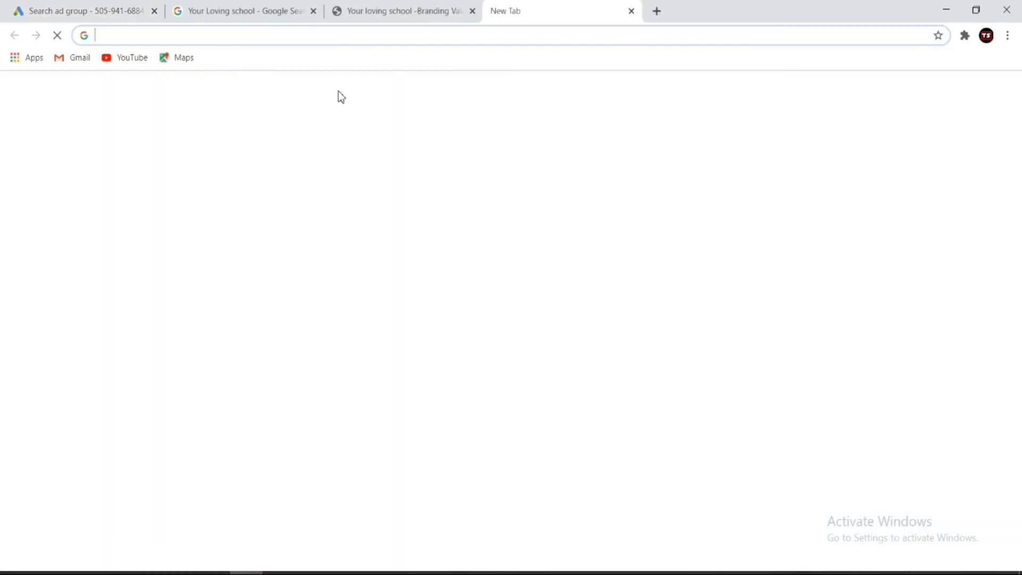
left_click(225, 36)
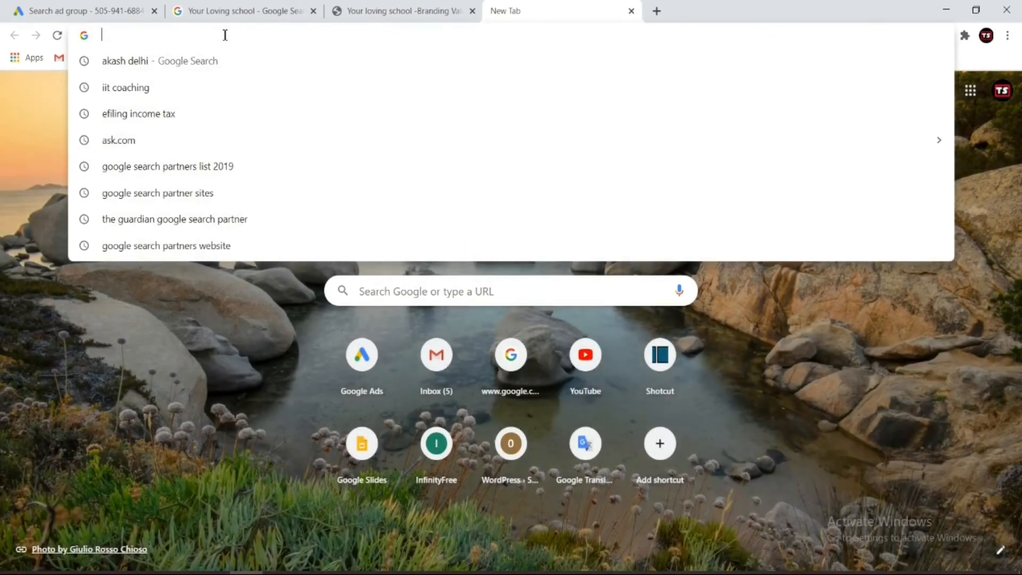
type("Aka")
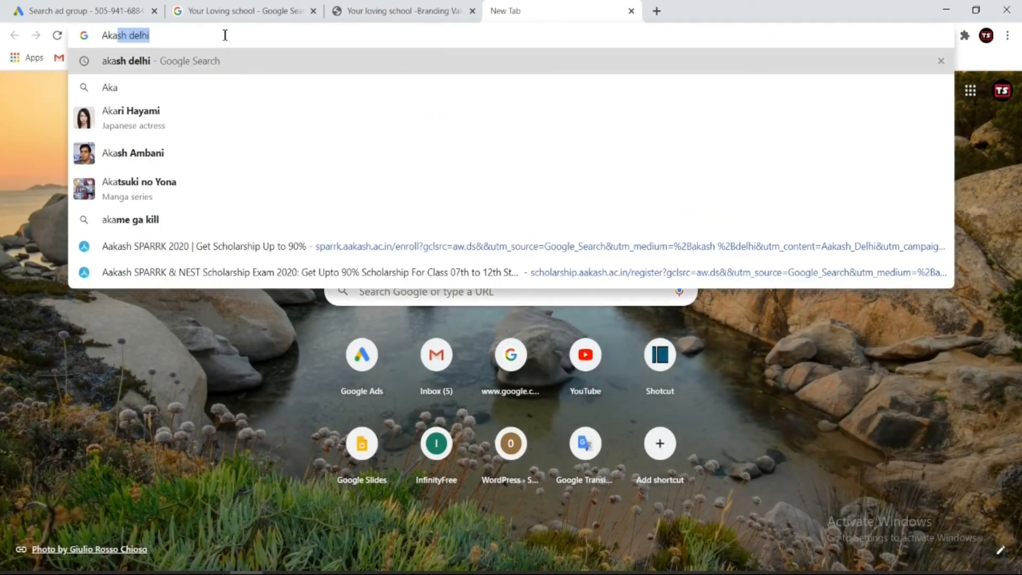
type("sh d")
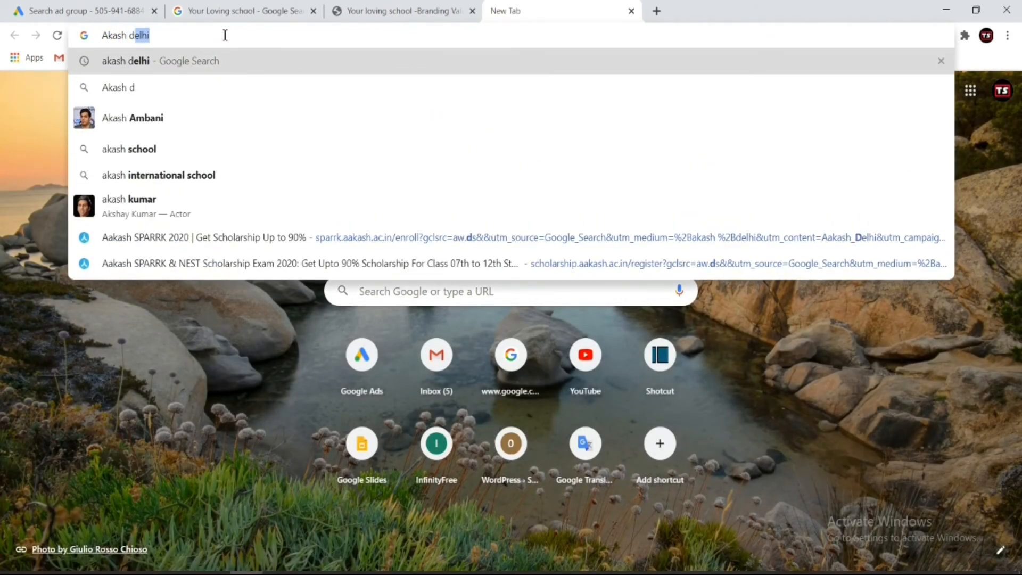
type("elhi")
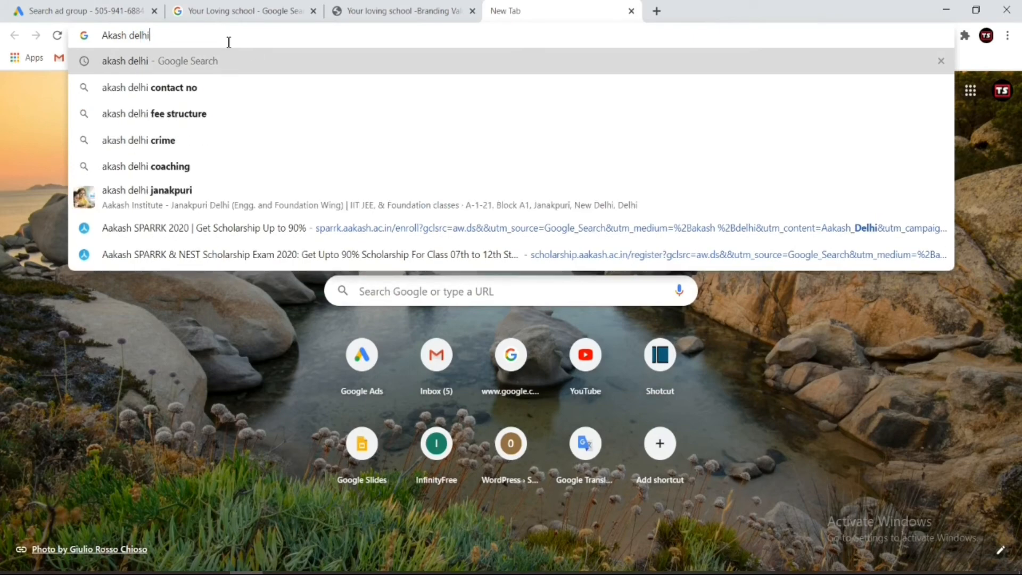
key("Return")
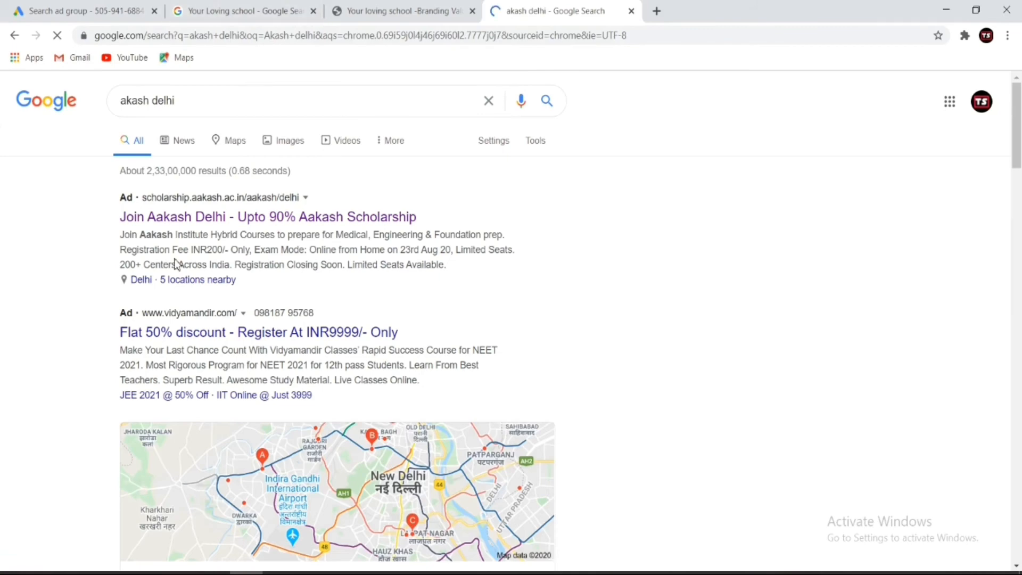
scroll(176, 263, "down", 18)
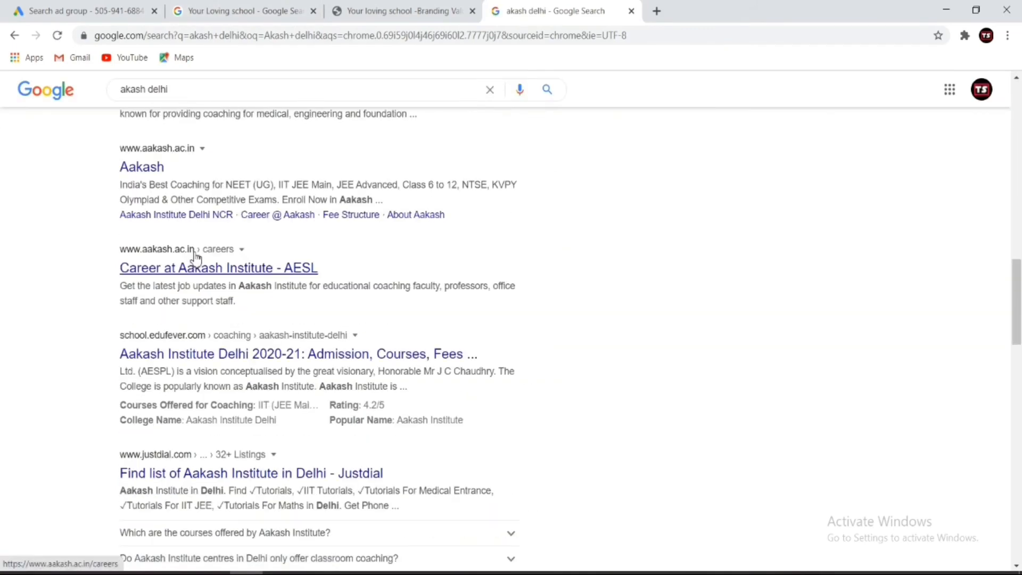
scroll(197, 257, "up", 18)
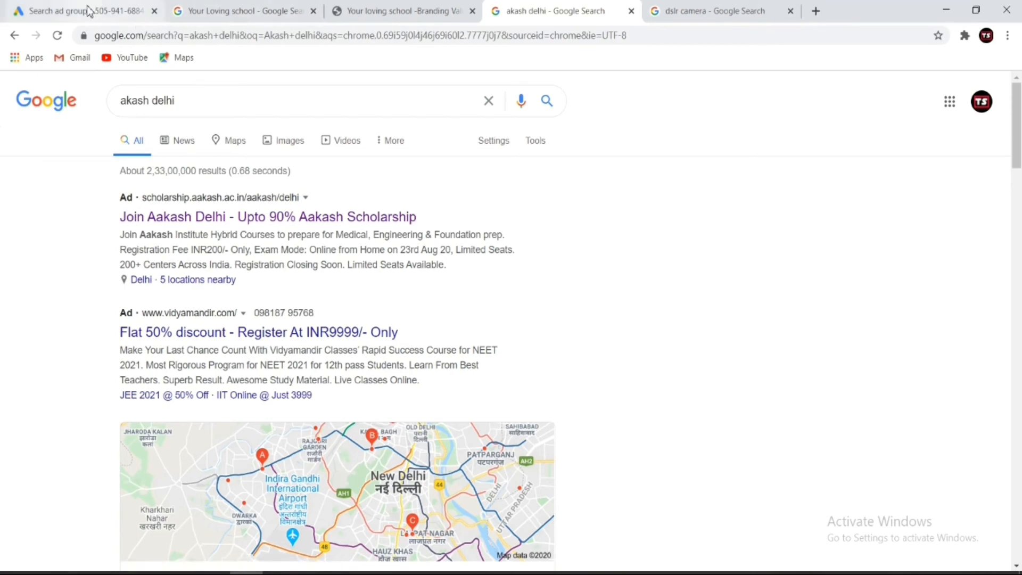
- Look through the open tabs and close the dslr camera search tab
left_click(90, 10)
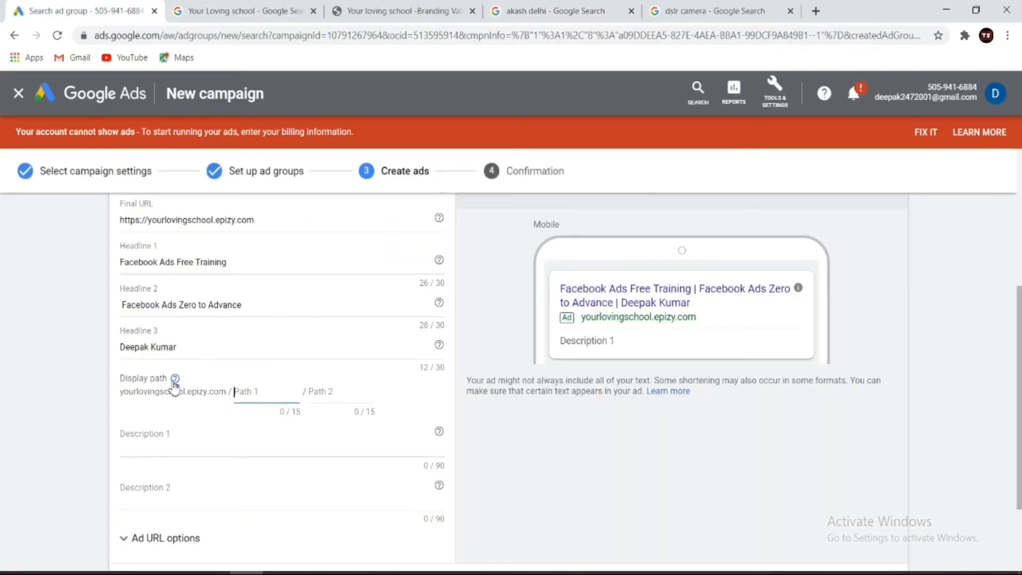
left_click(396, 13)
left_click(556, 9)
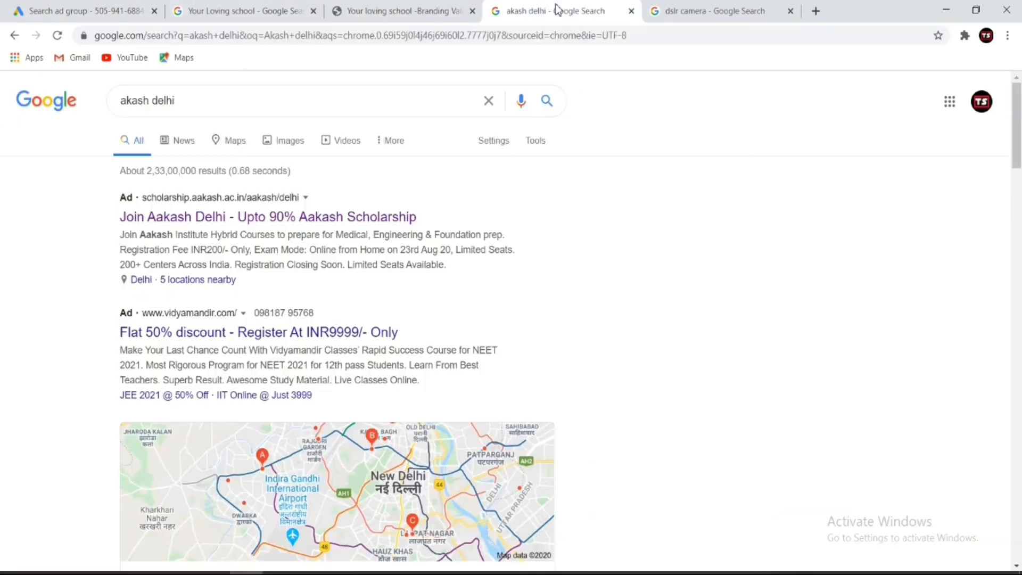
left_click(420, 15)
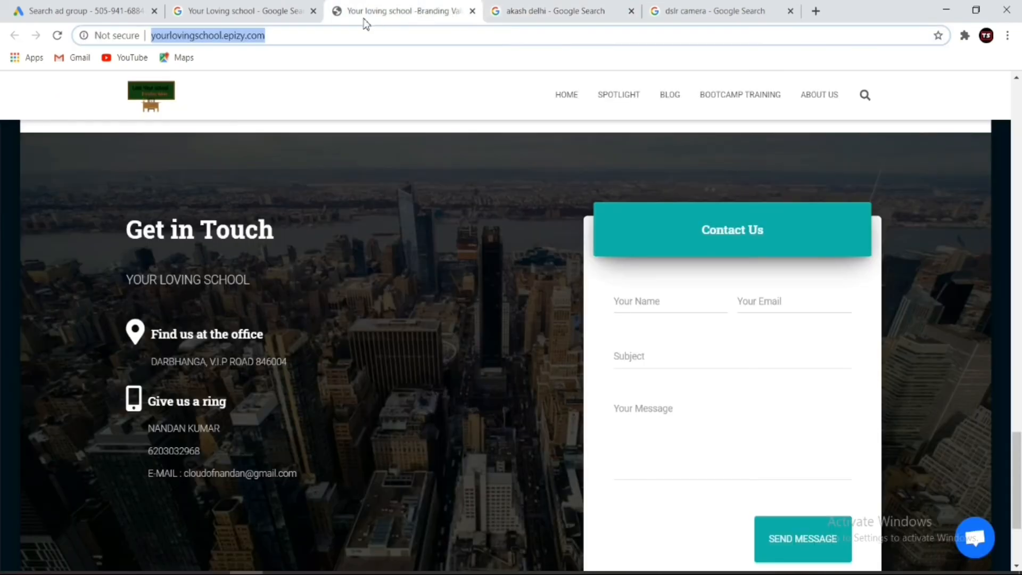
left_click(253, 12)
left_click(690, 20)
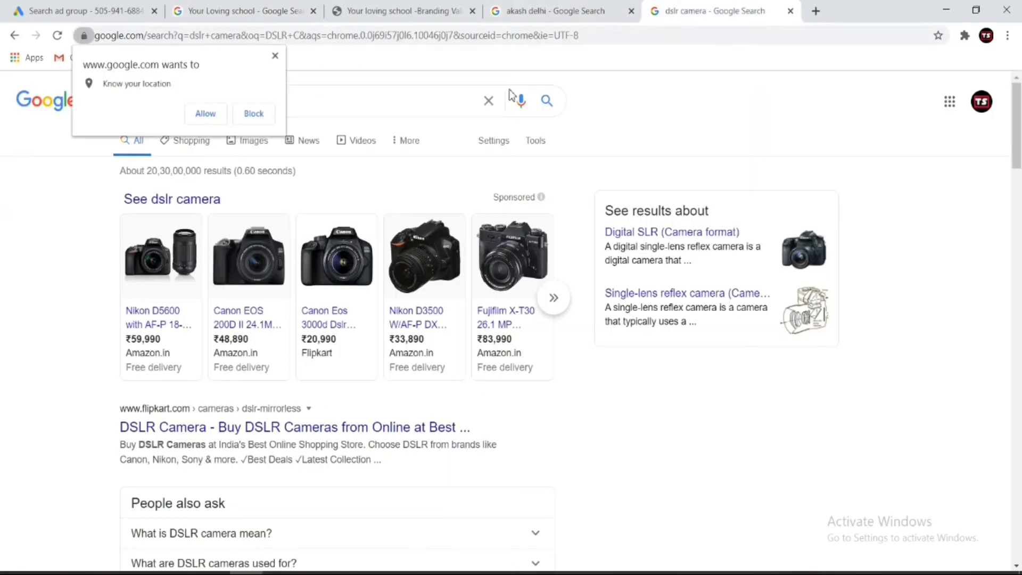
scroll(314, 251, "down", 6)
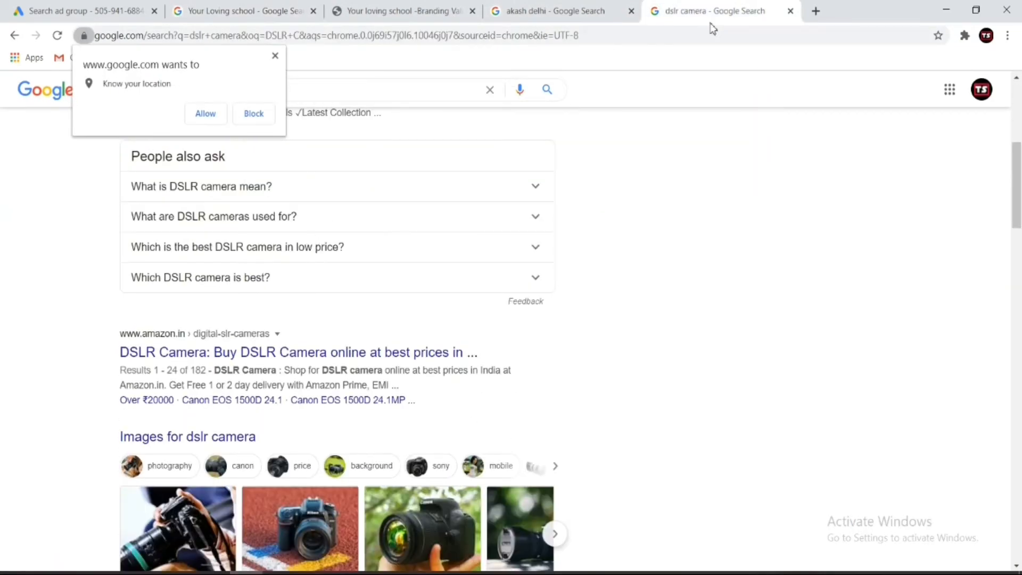
left_click(790, 11)
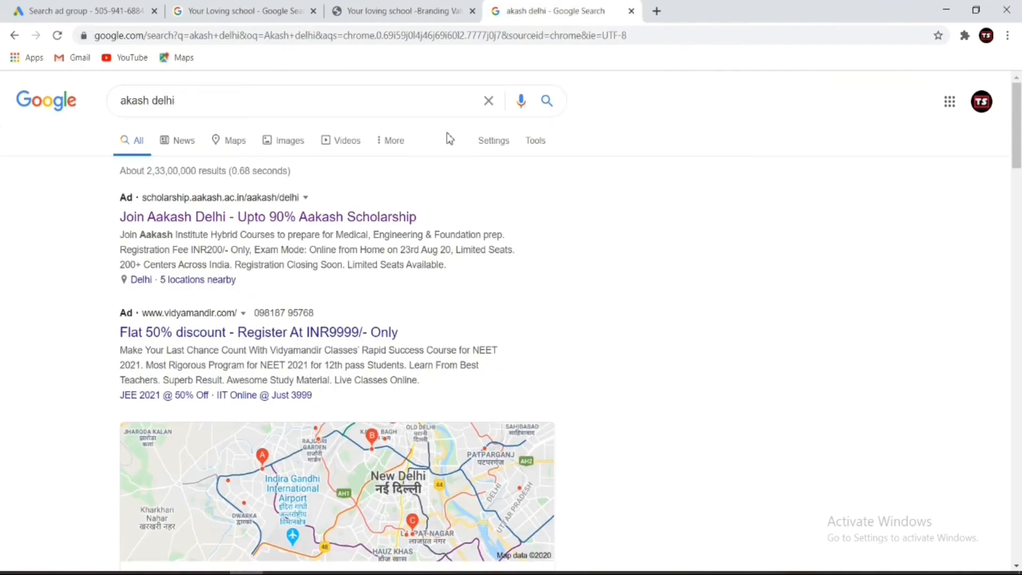
- Go to page 2 of the 'akash delhi' results and review its ads
scroll(446, 133, "down", 20)
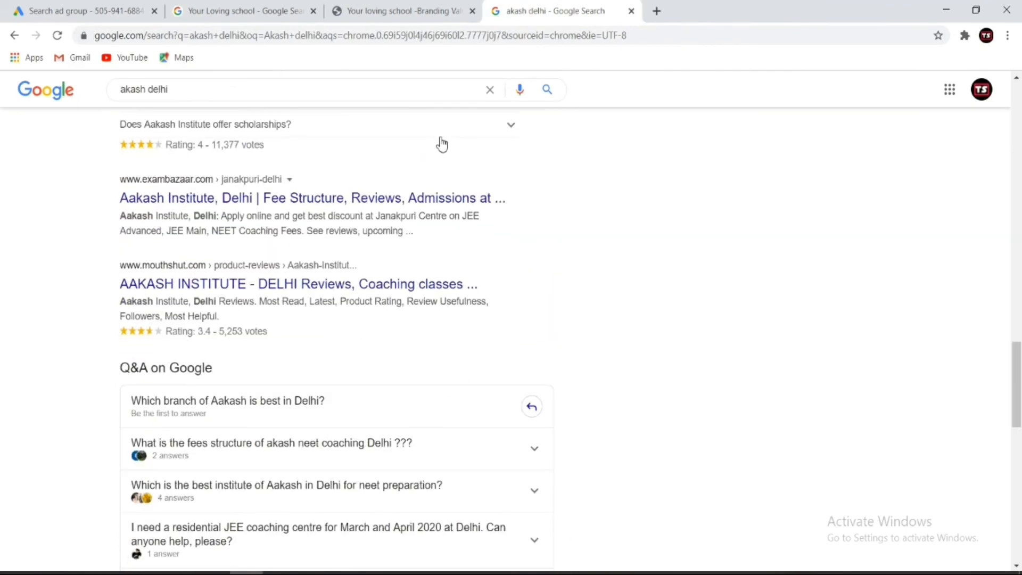
scroll(443, 143, "down", 10)
scroll(445, 141, "down", 5)
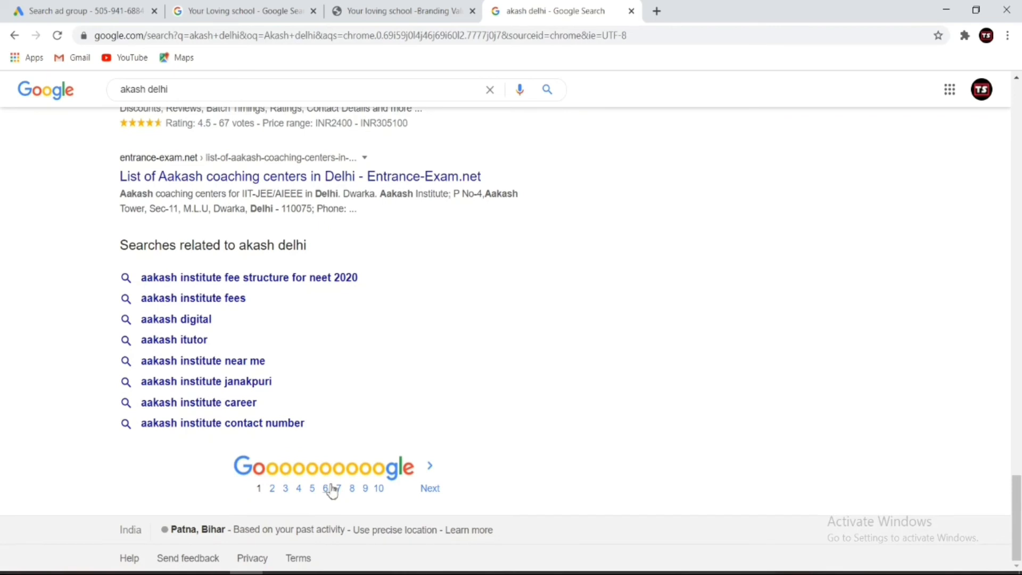
left_click(272, 489)
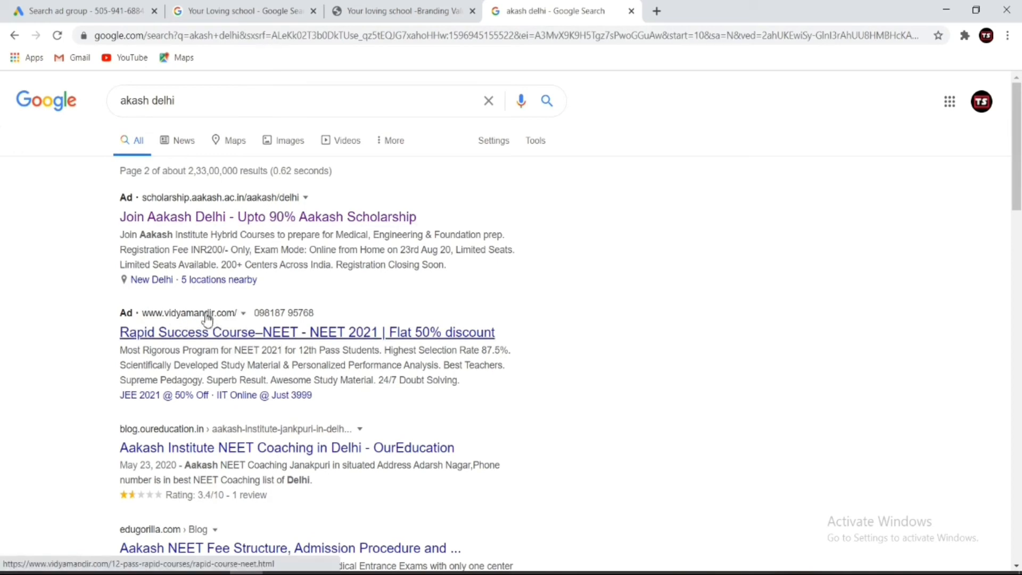
scroll(200, 467, "down", 5)
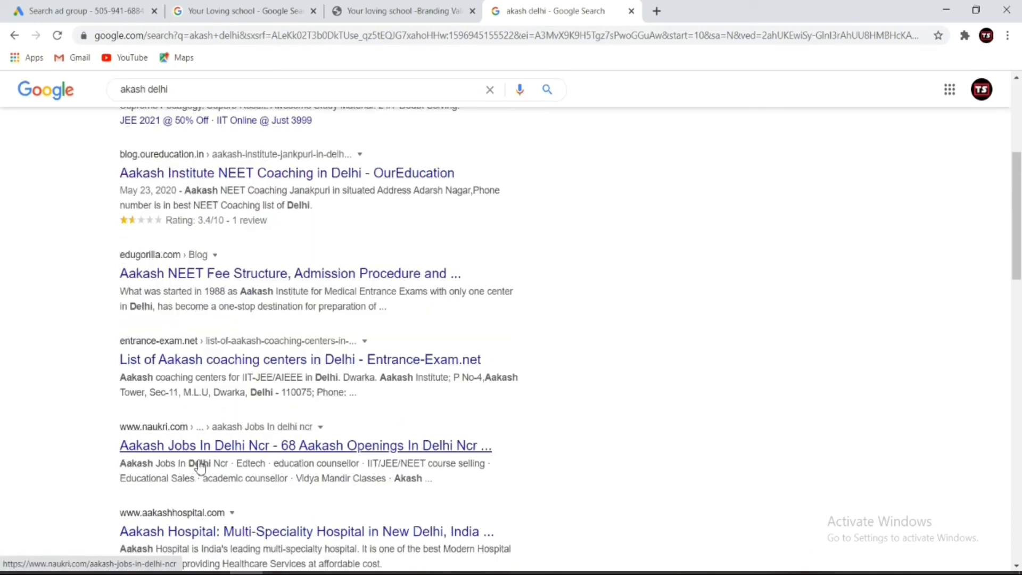
scroll(365, 258, "up", 5)
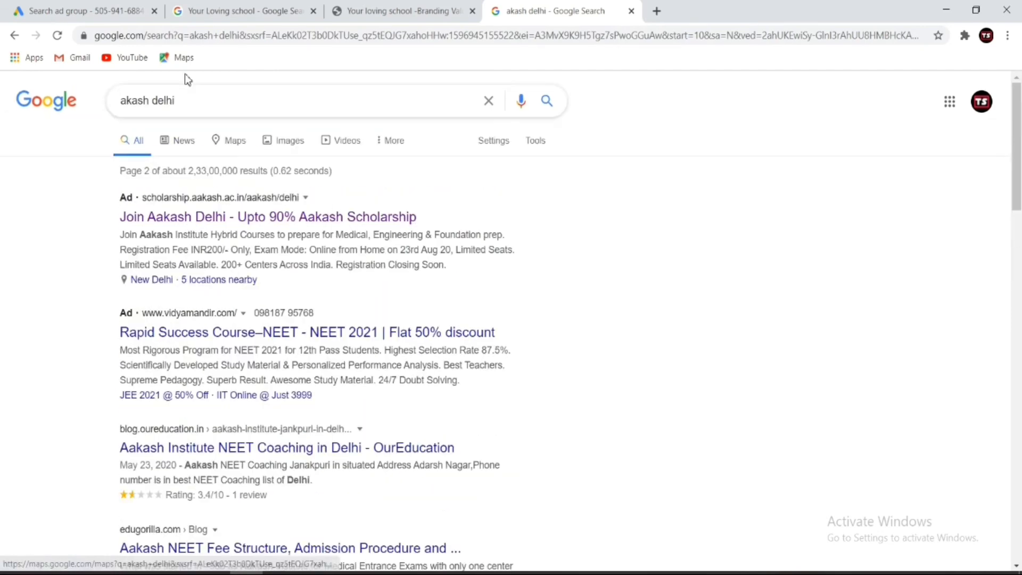
- Back in Google Ads, fill the display path fields with 'Facebook Ads' and 'Training'
left_click(107, 15)
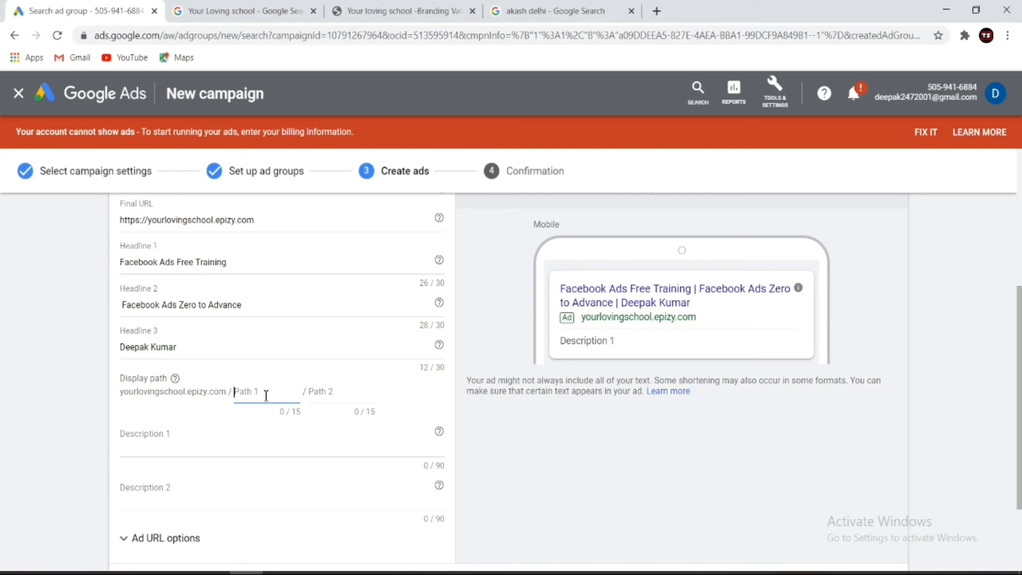
type("Facebook")
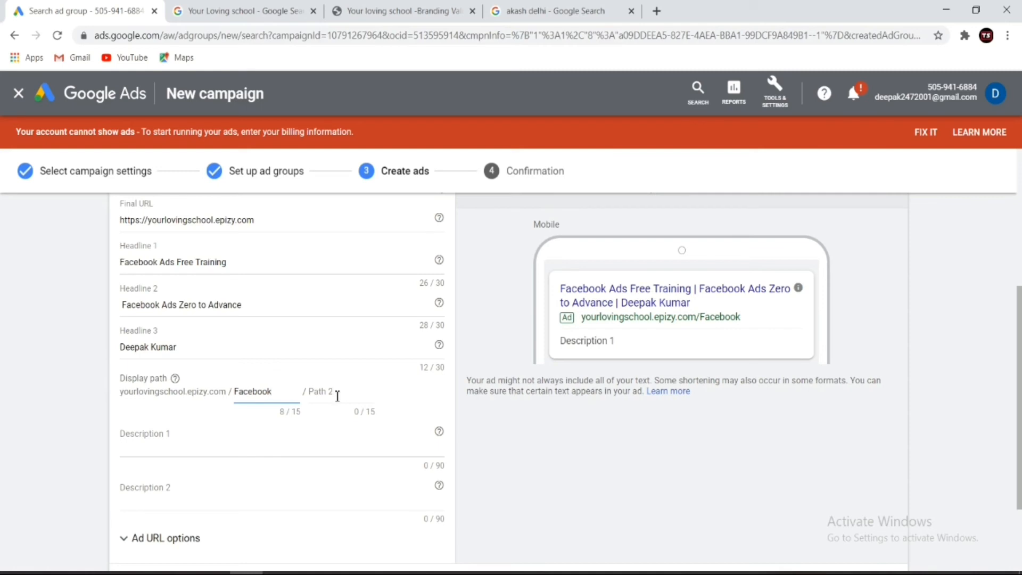
left_click(337, 396)
left_click(261, 391)
type("A")
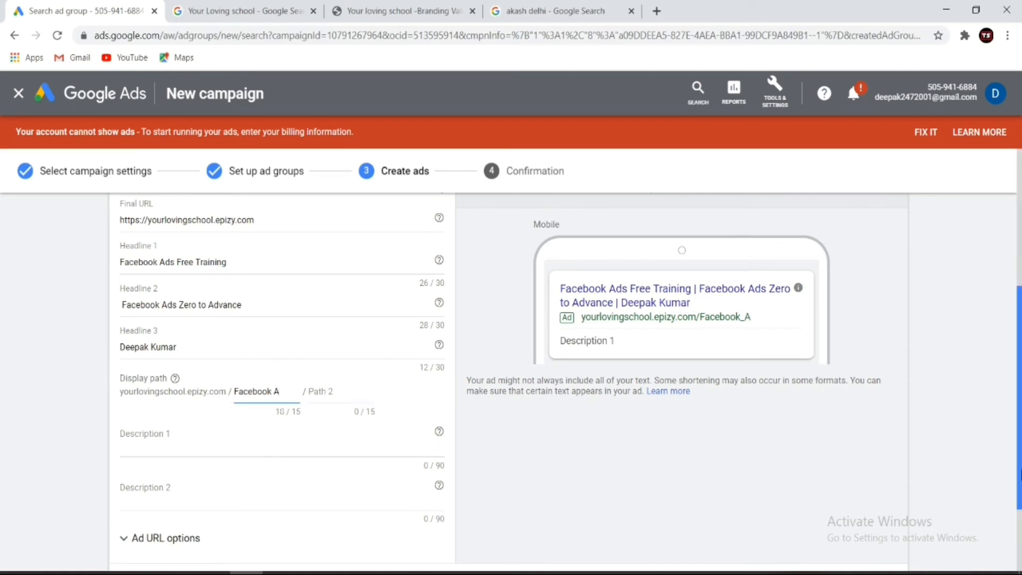
type("DS")
key("BackSpace")
key("BackSpace")
type("ds")
left_click(322, 393)
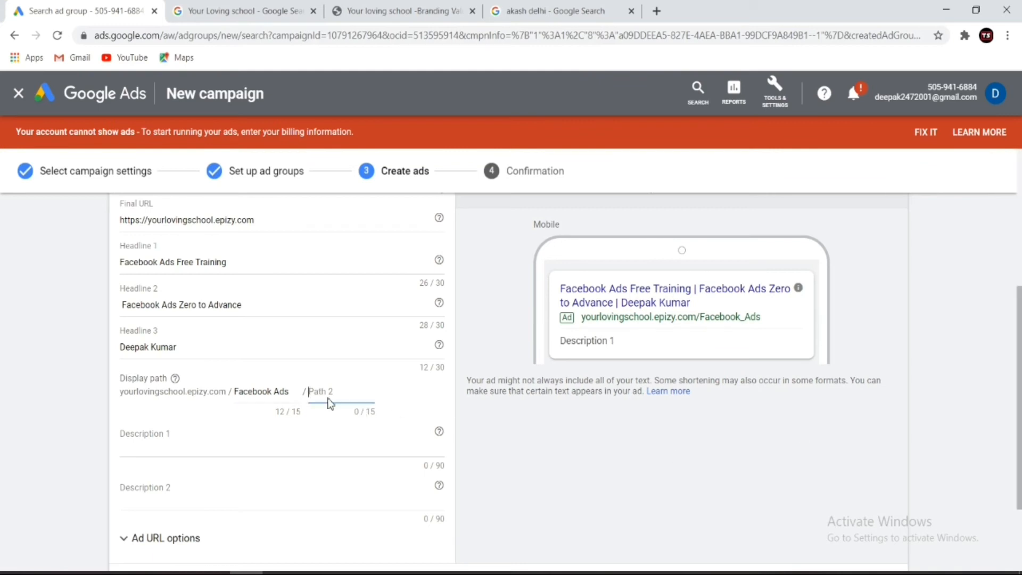
type("Training")
left_click(345, 493)
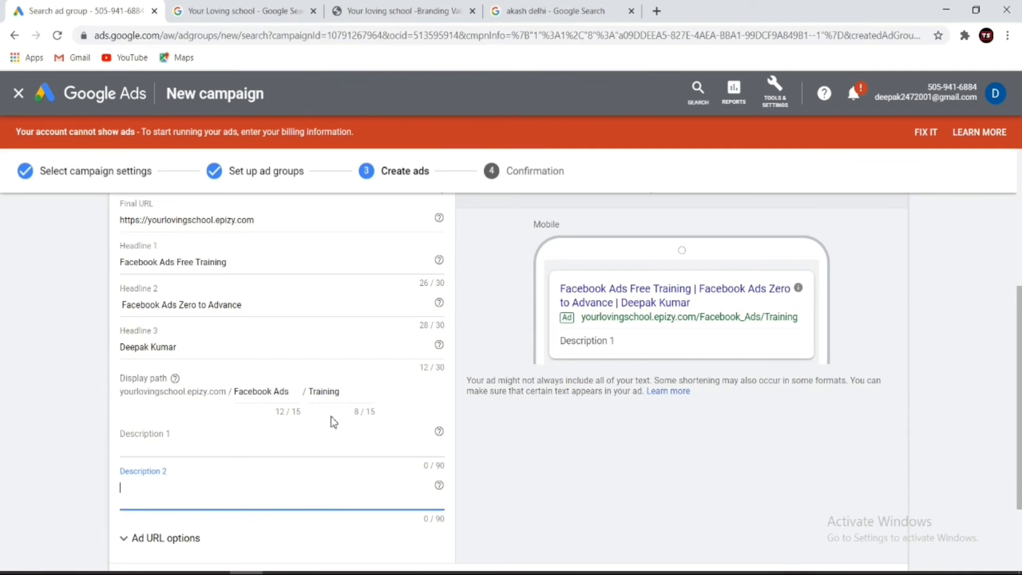
- Type 'Facebook Ads Free Training ( ZERO TO ADVANCE)' into Description 1
left_click(278, 448)
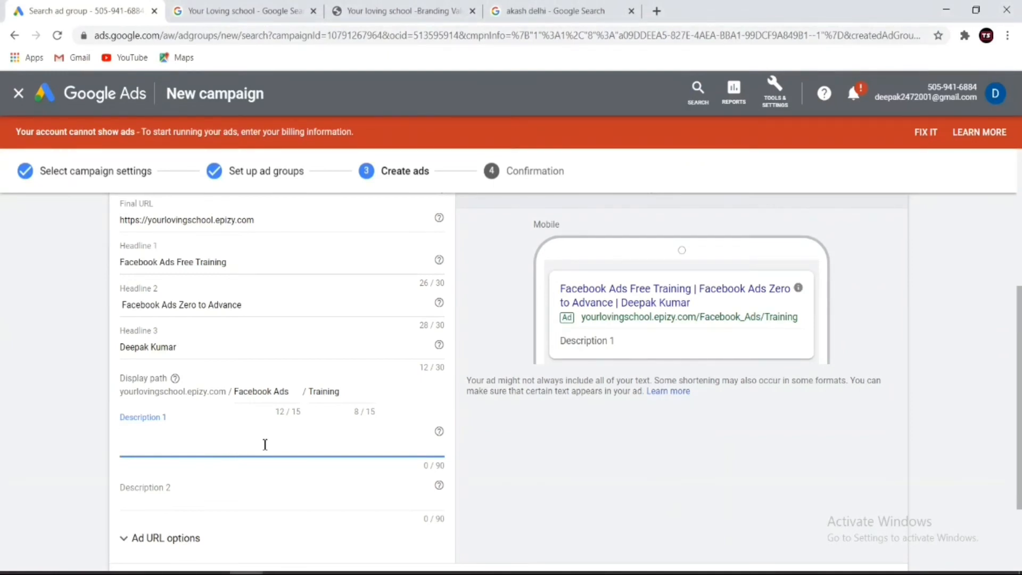
type("Facebook Ads F")
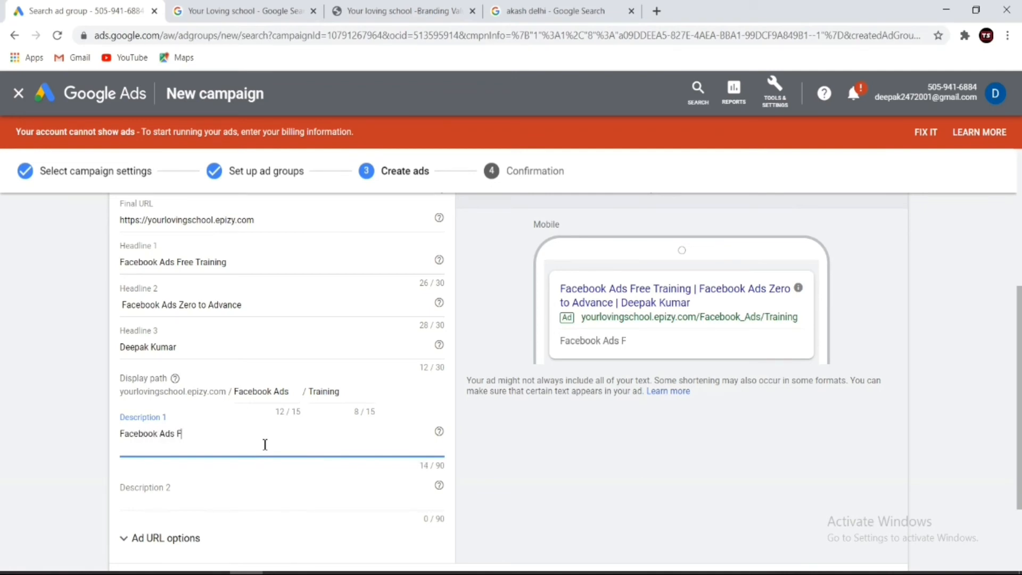
type("ree Training")
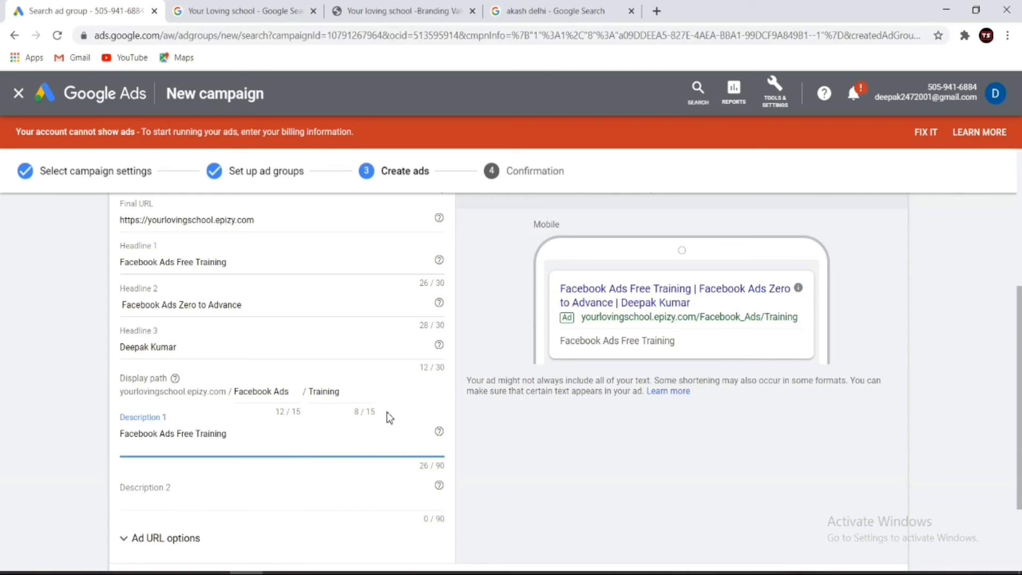
type("9")
key("BackSpace")
key("BackSpace")
type("9")
key("BackSpace")
key("BackSpace")
type("( ZERO TO A")
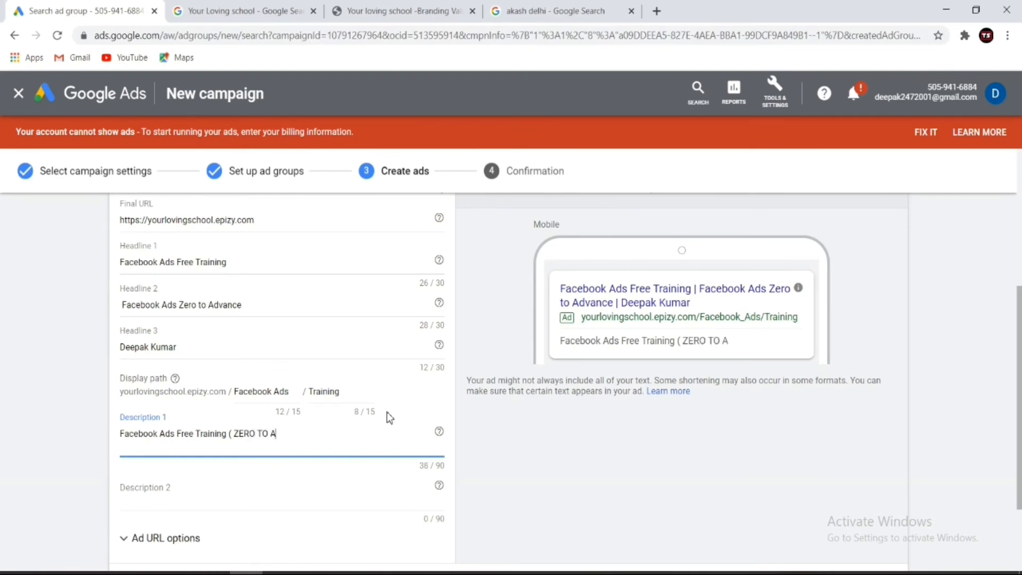
type("DVANCE)")
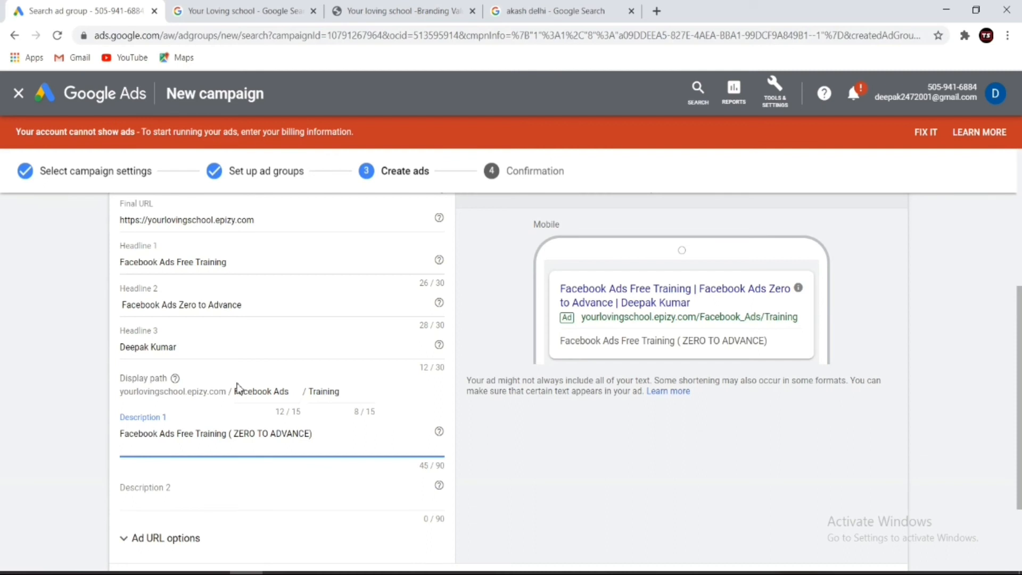
- Clear the started Description 2 and prefix Description 1 with 'Click here to take '
left_click(192, 494)
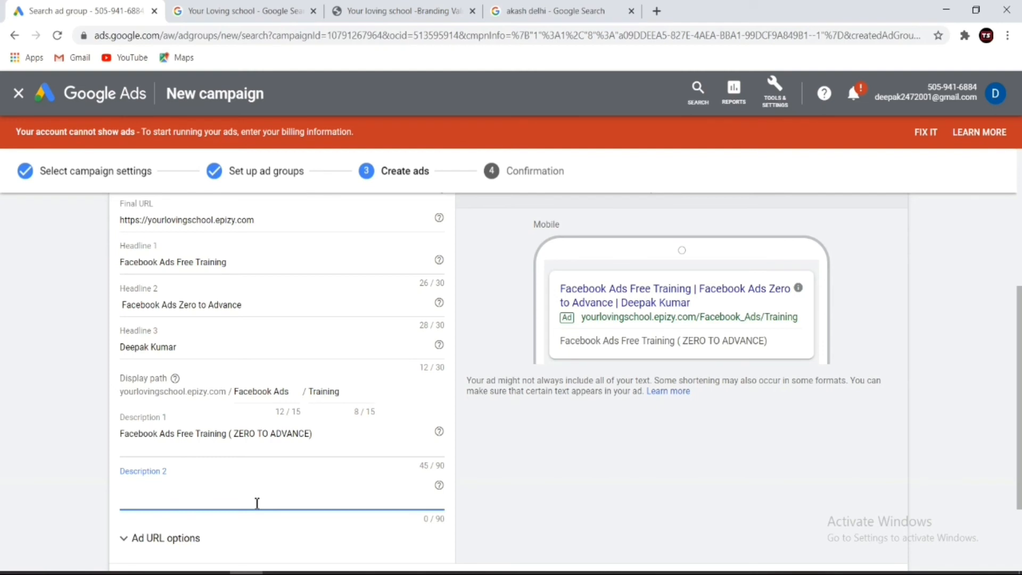
type("Mo")
key("BackSpace")
key("BackSpace")
double_click(118, 440)
left_click(123, 435)
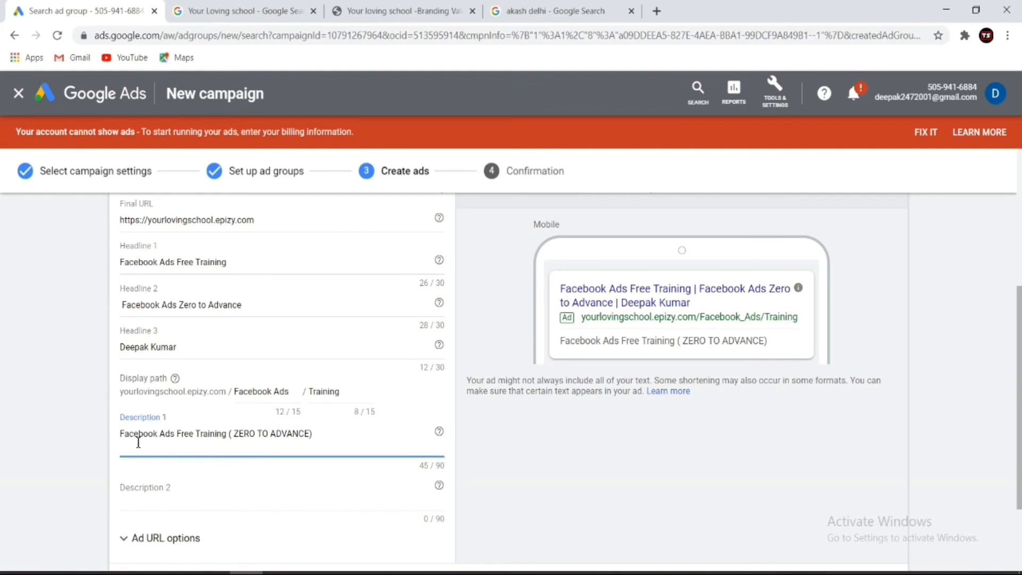
type("C")
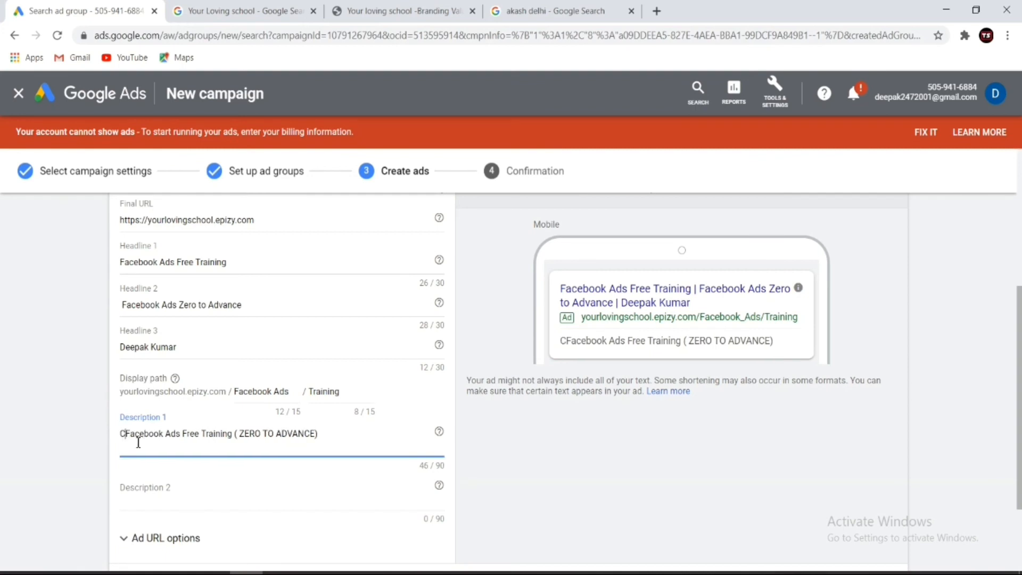
type("l")
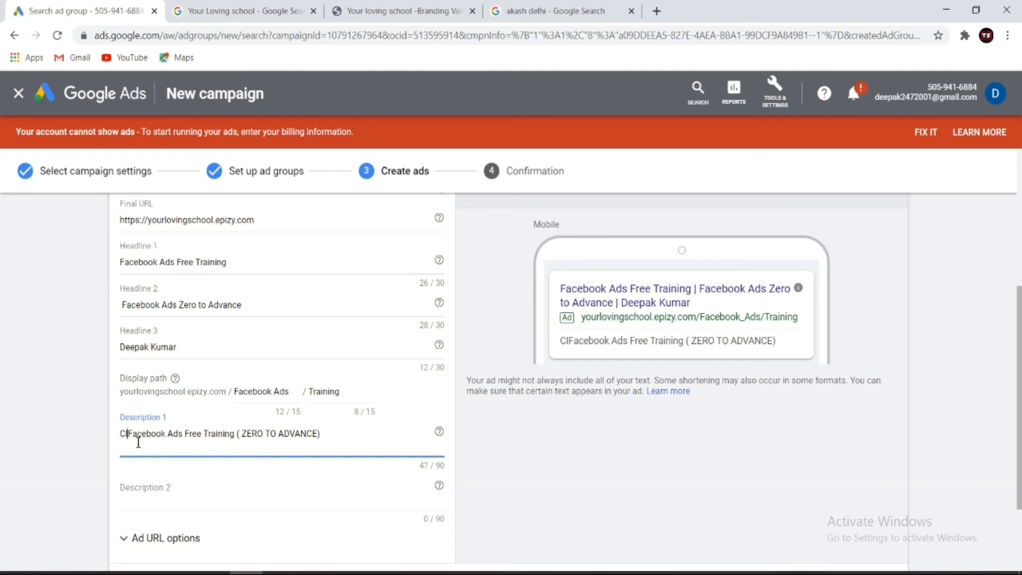
key("BackSpace")
type("LIC")
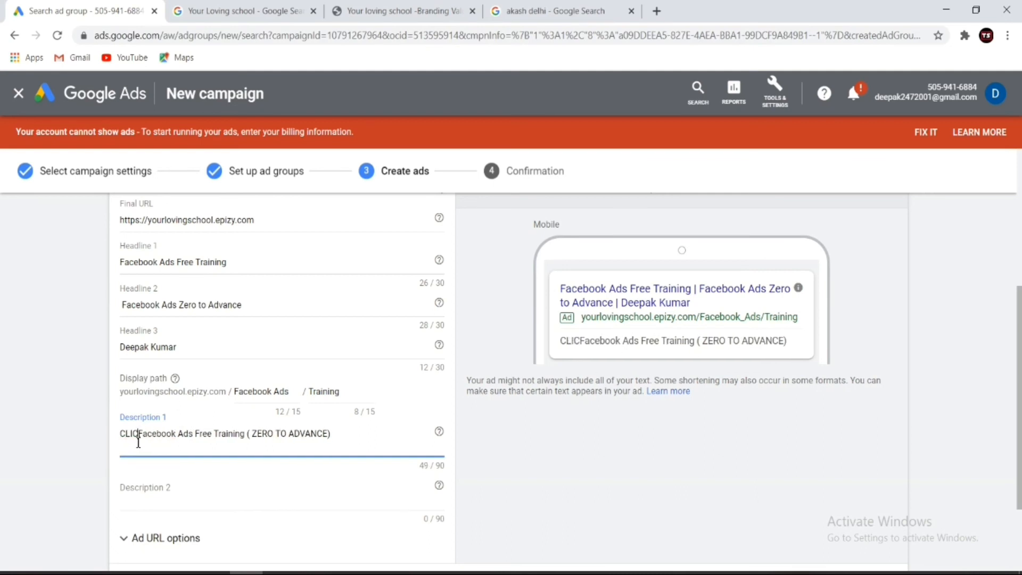
type("K")
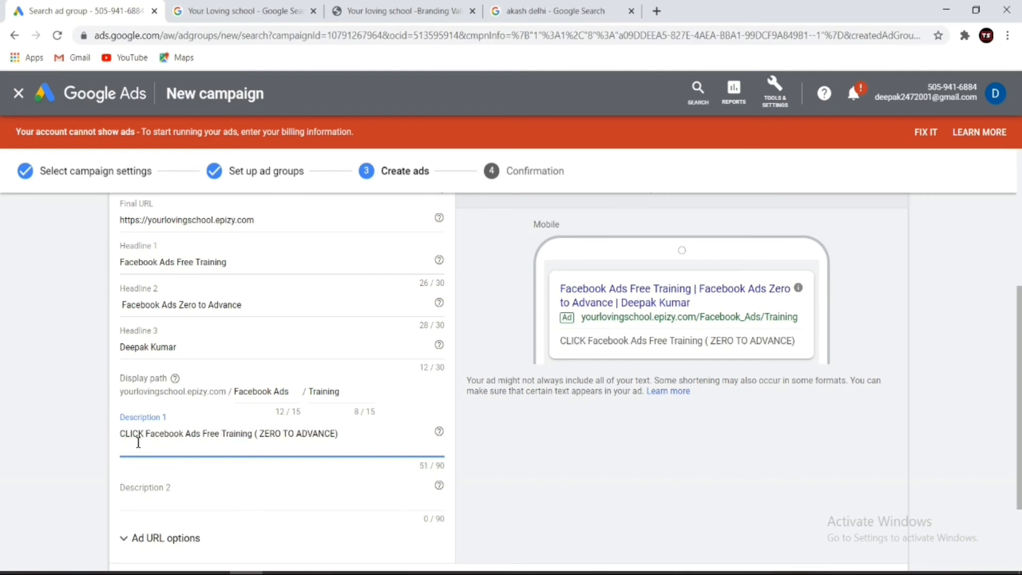
key("BackSpace")
key("BackSpace")
key("BackSpace")
key("BackSpace")
key("BackSpace")
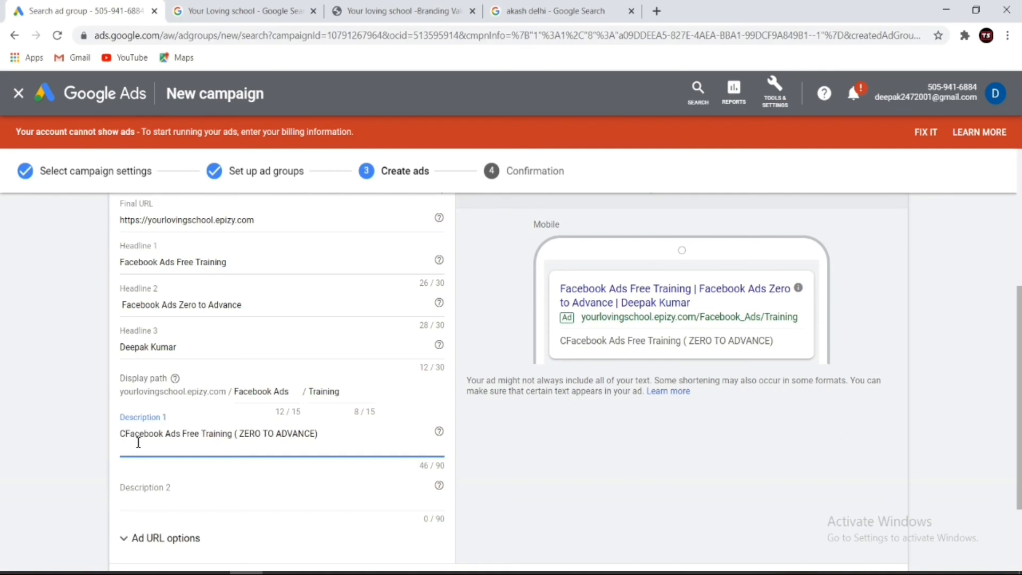
type("lic")
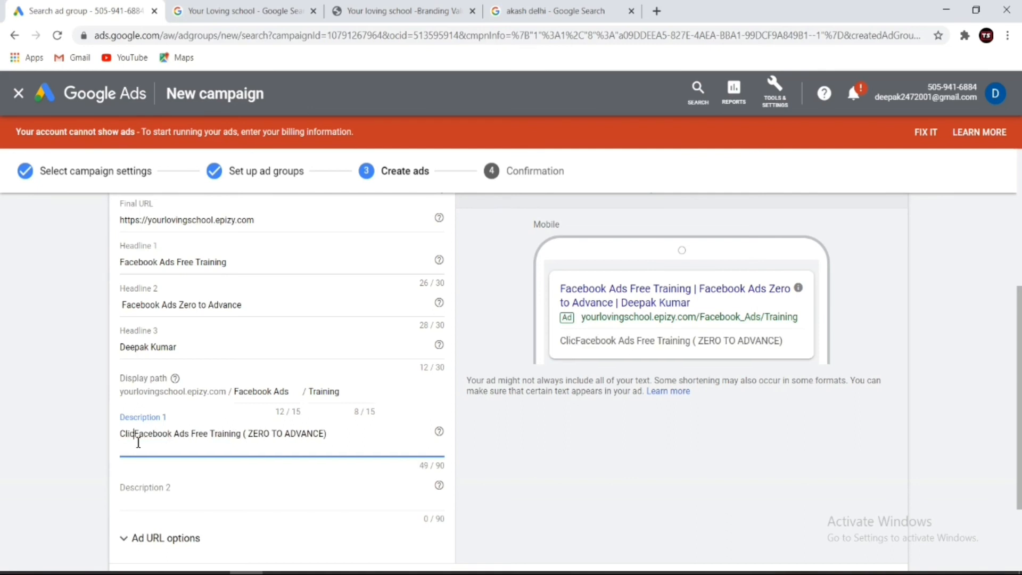
type("k here t")
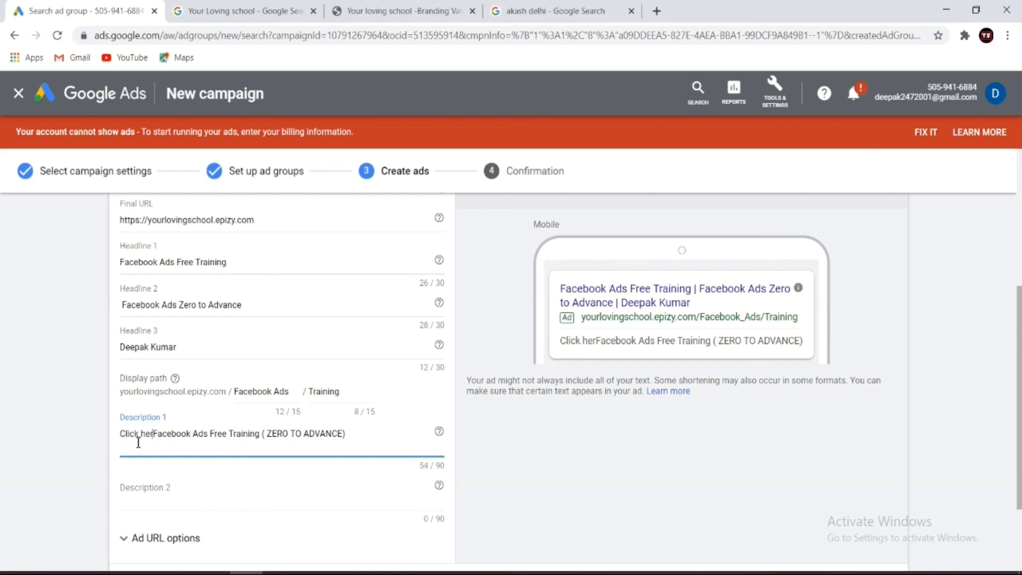
type("o ")
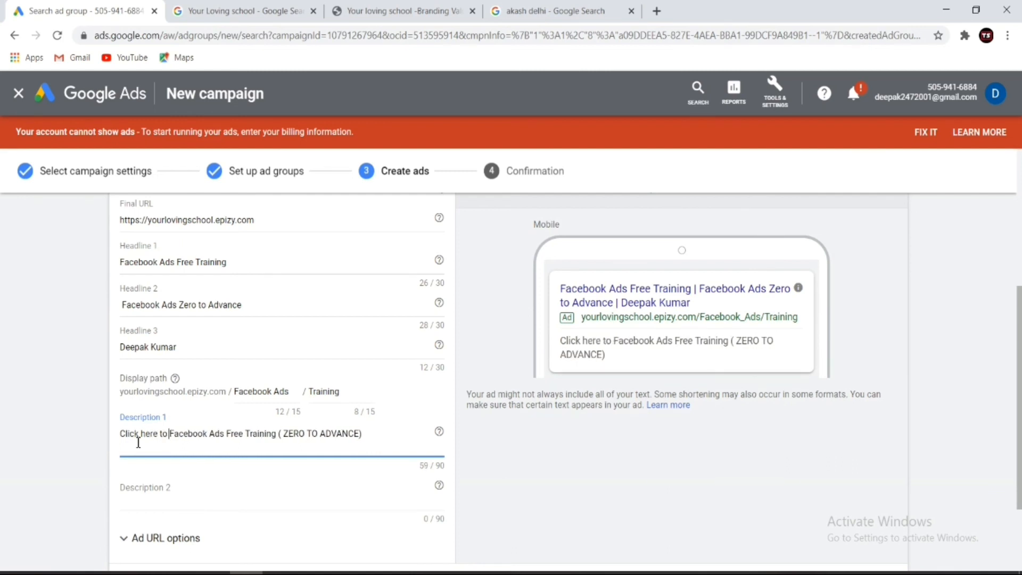
type("t")
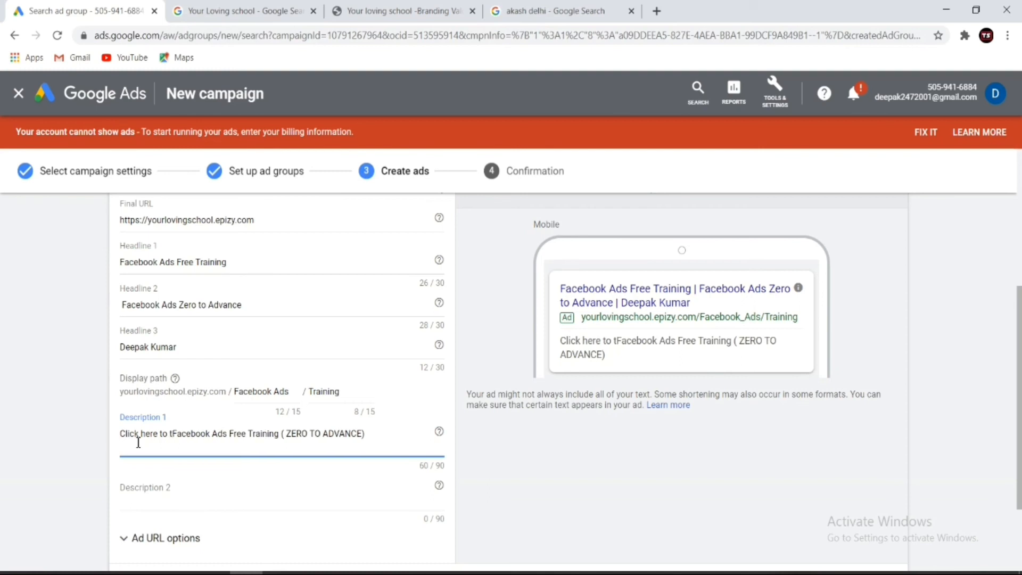
type("o")
key("BackSpace")
key("BackSpace")
type("take")
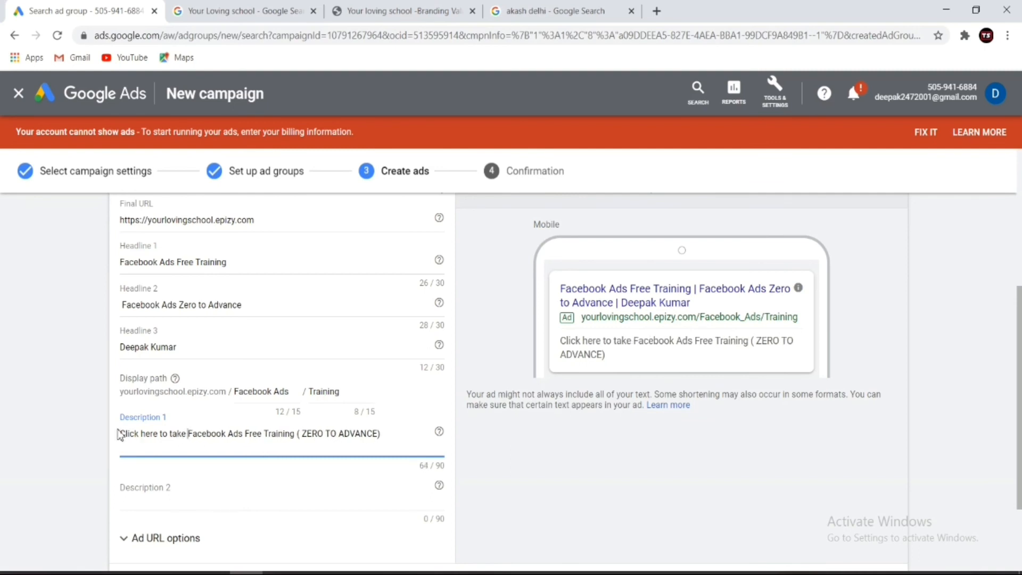
- Enter Description 2: 'More than 2000 learners have already registered for this training.'
left_click(159, 498)
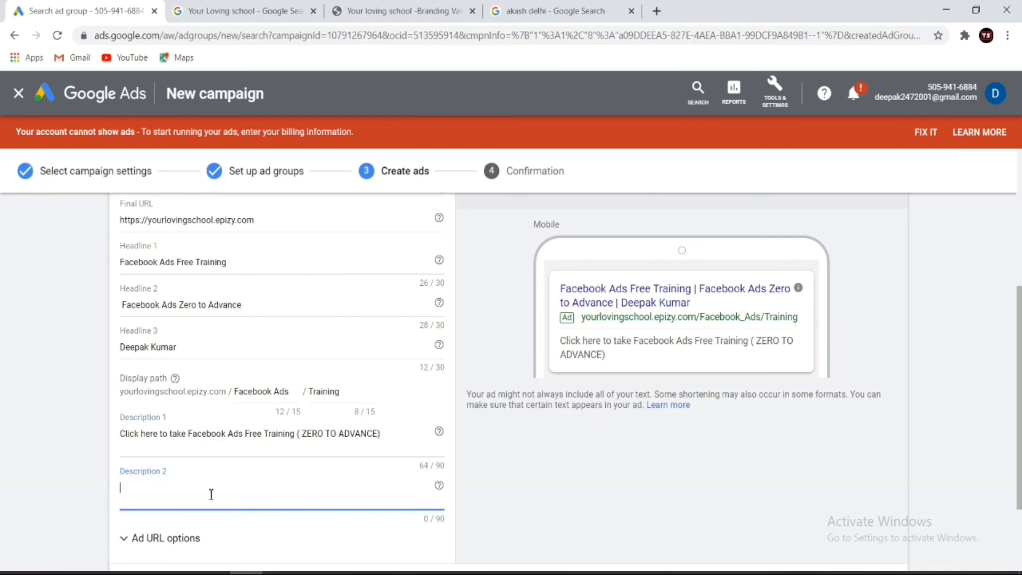
type("More than 20000")
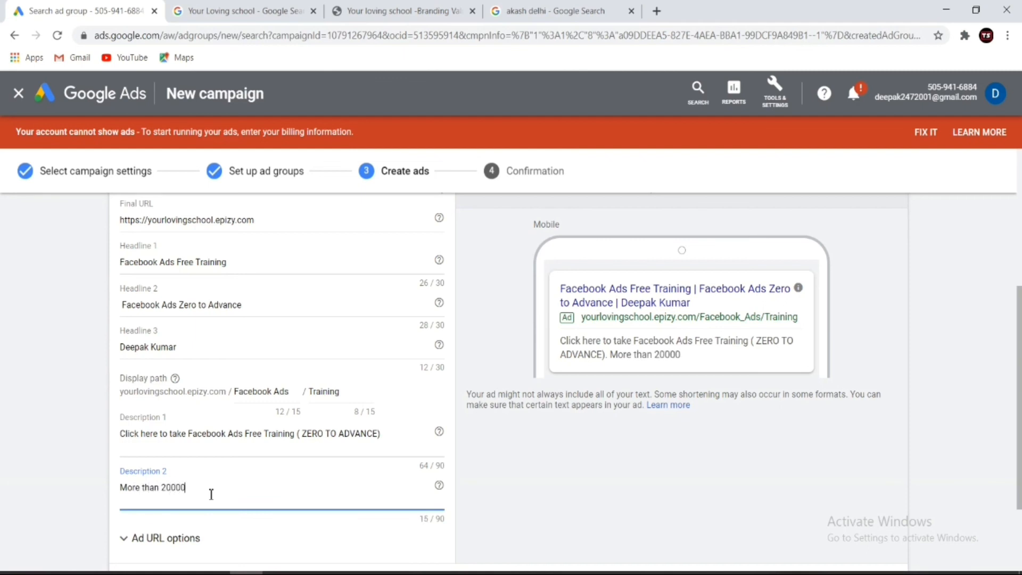
key("BackSpace")
type("learners have a")
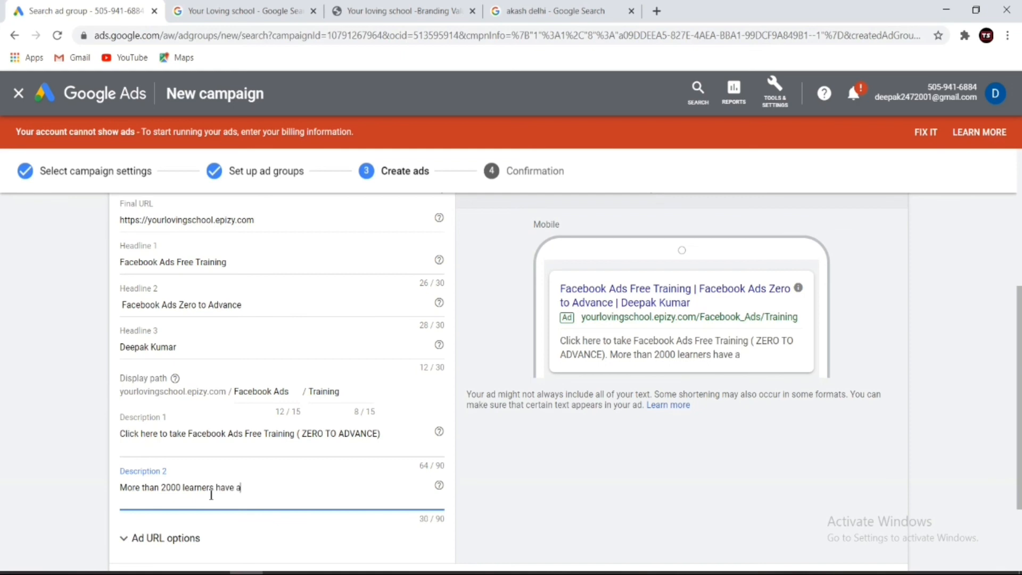
type("lready r")
type("eg")
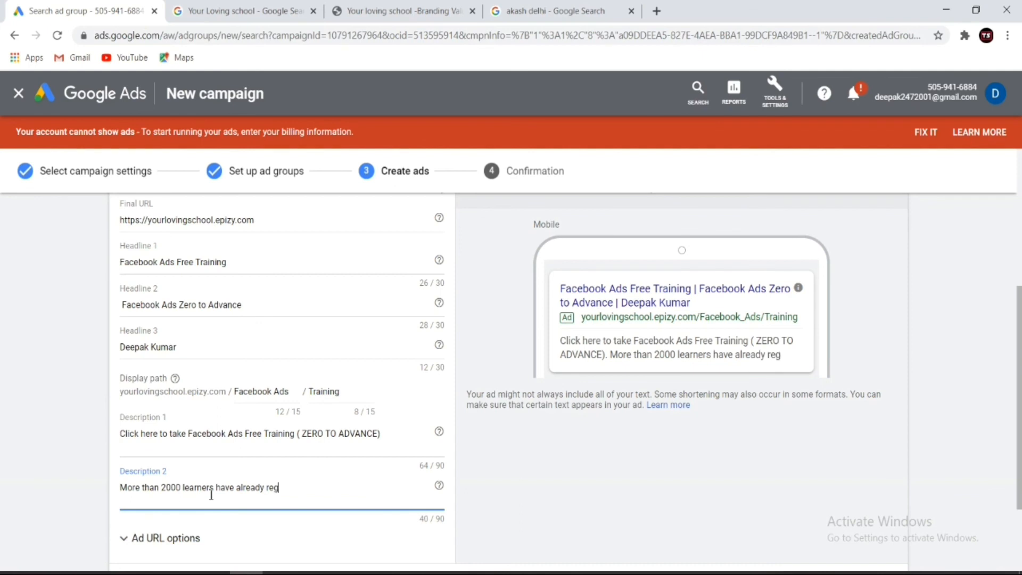
type("istered")
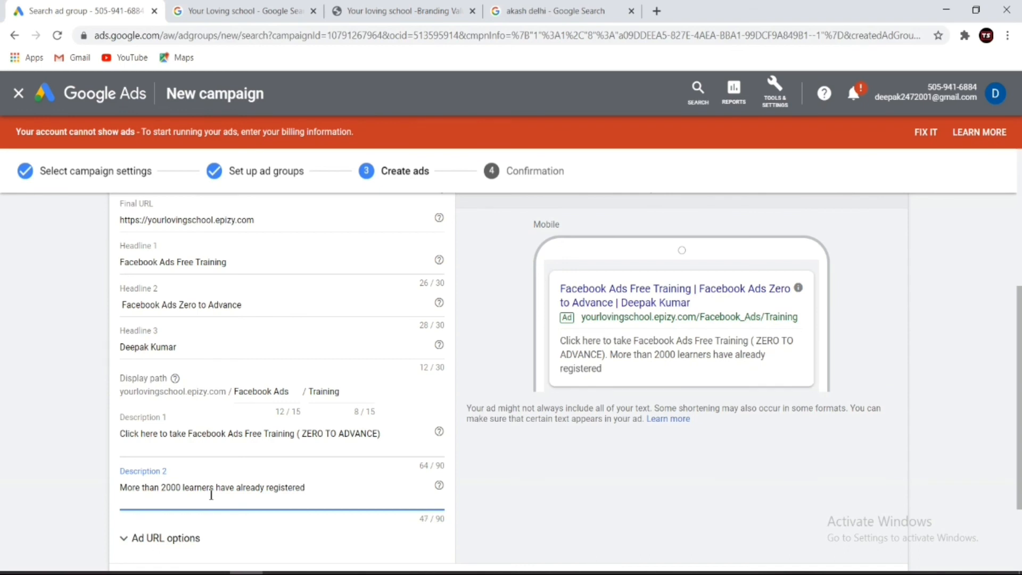
type(" for this traini")
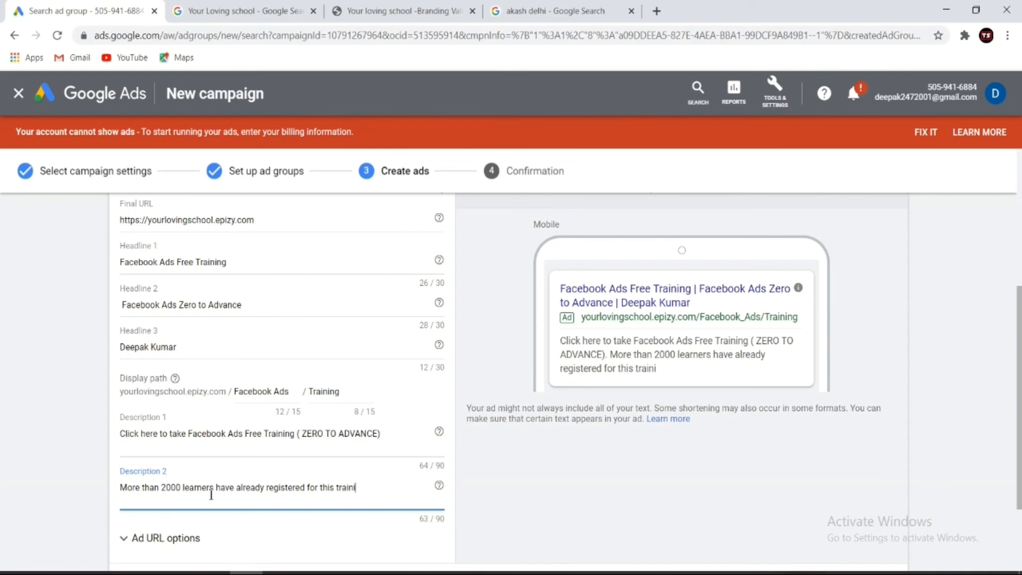
type("ng.")
scroll(181, 497, "down", 2)
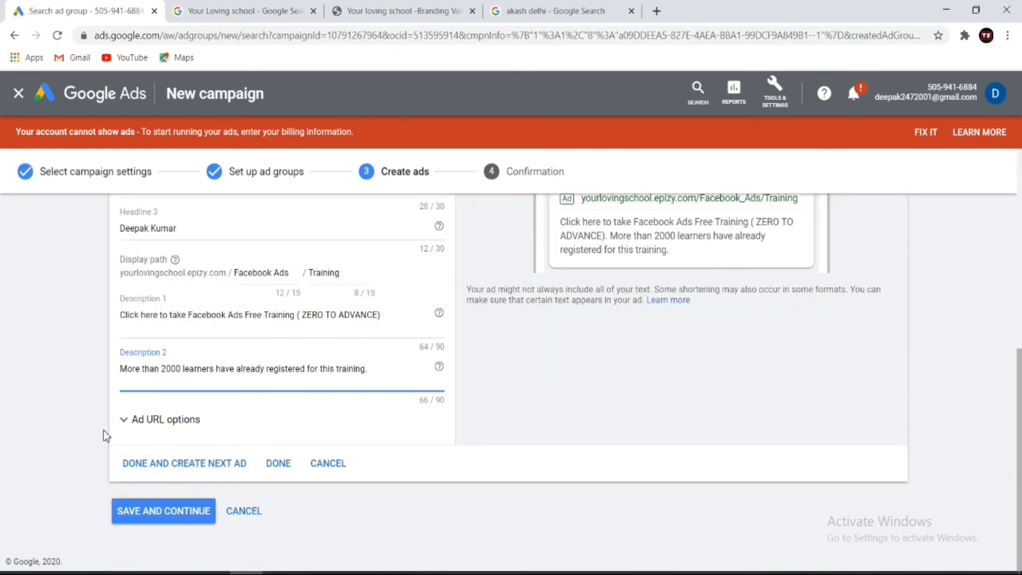
left_click(126, 424)
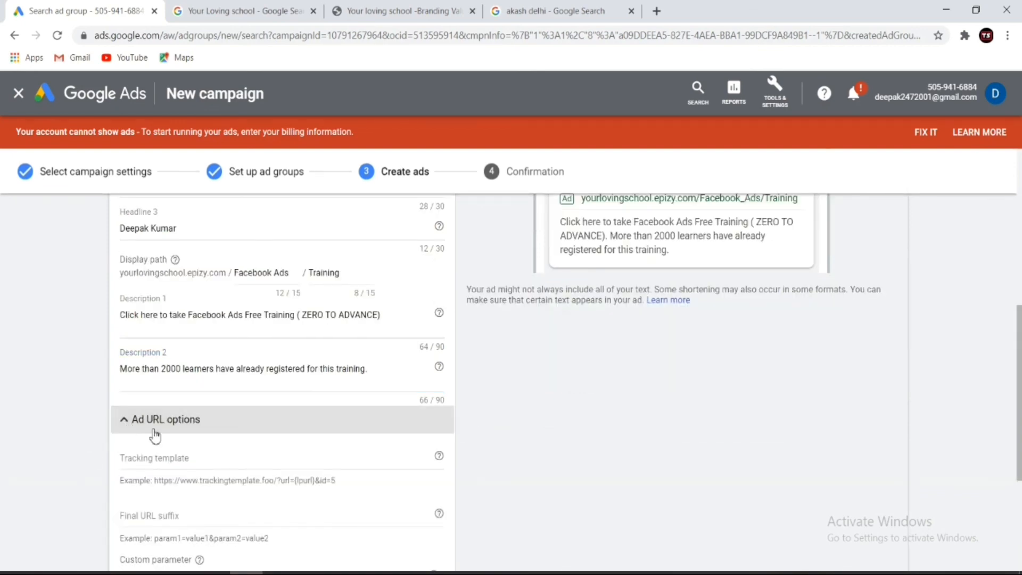
scroll(170, 423, "down", 3)
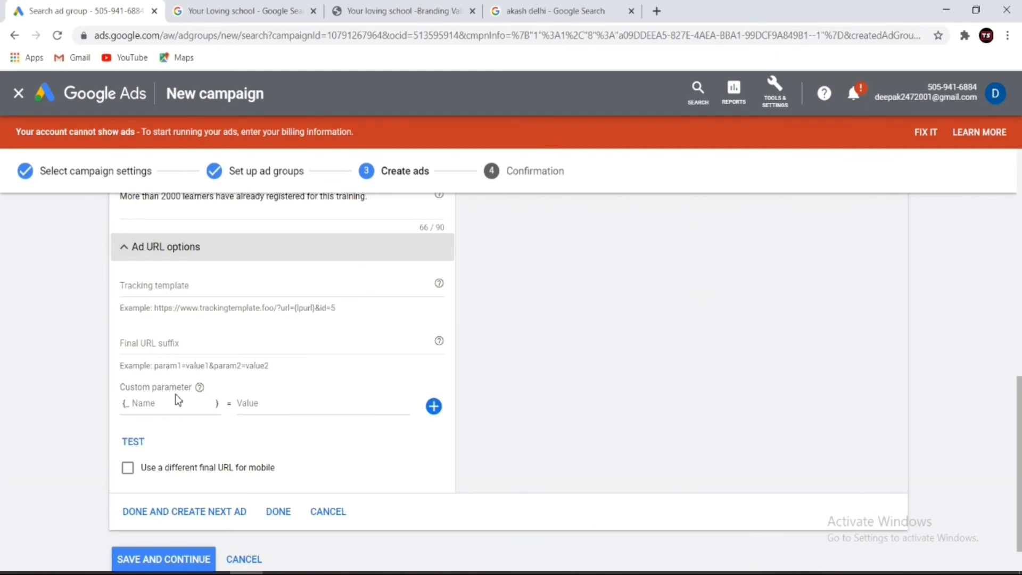
scroll(175, 396, "up", 2)
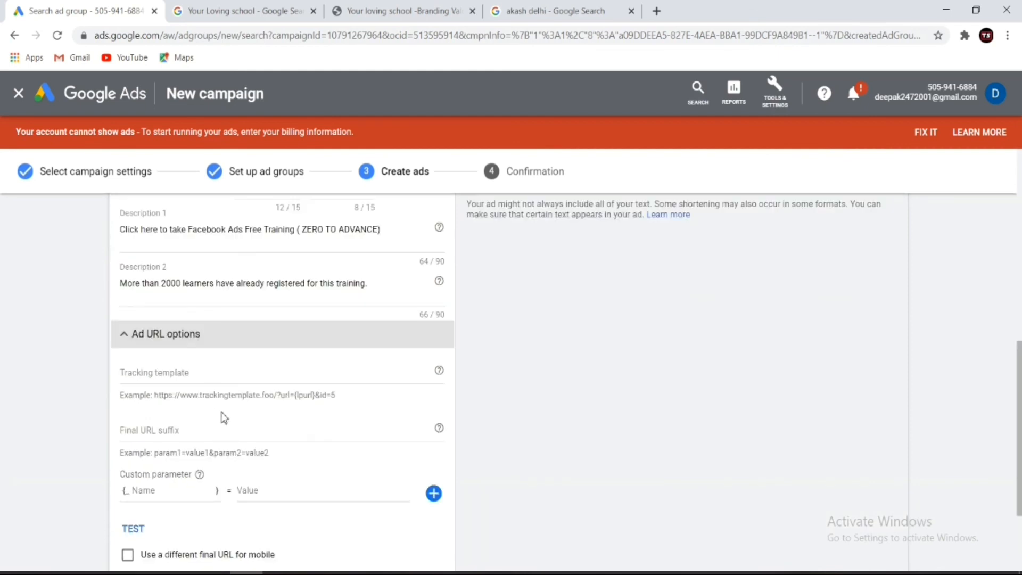
left_click(134, 335)
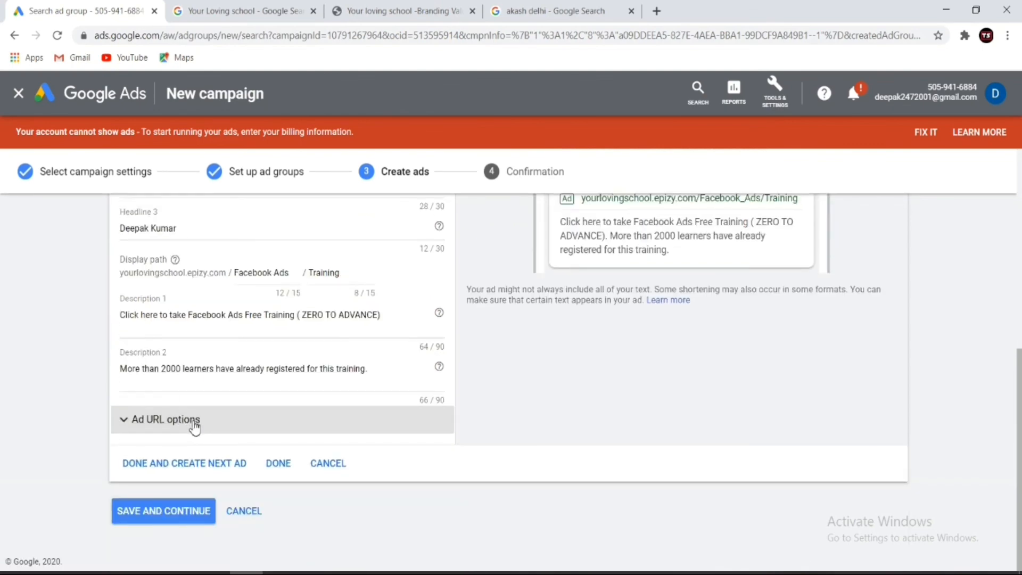
left_click(172, 507)
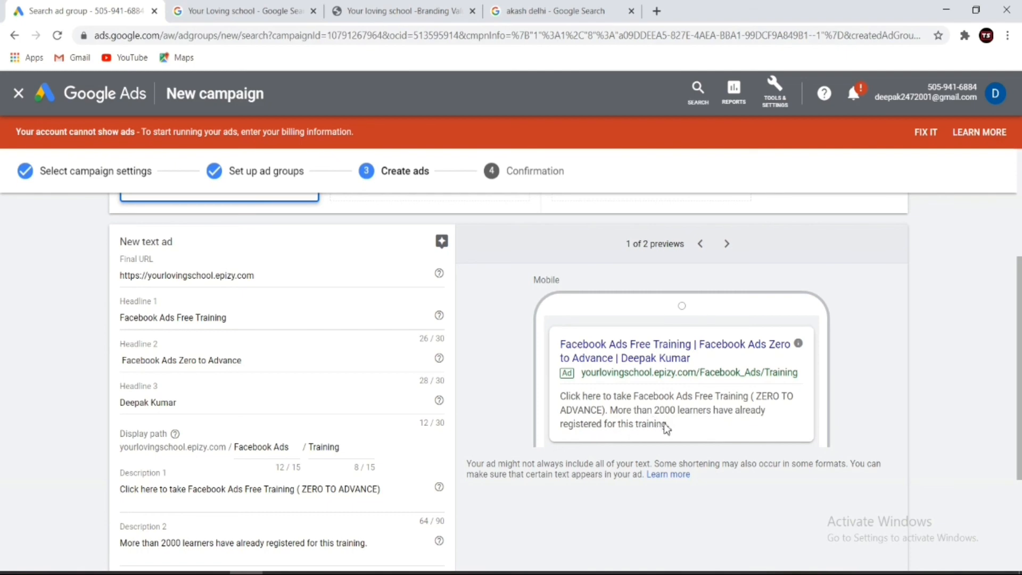
scroll(414, 482, "down", 3)
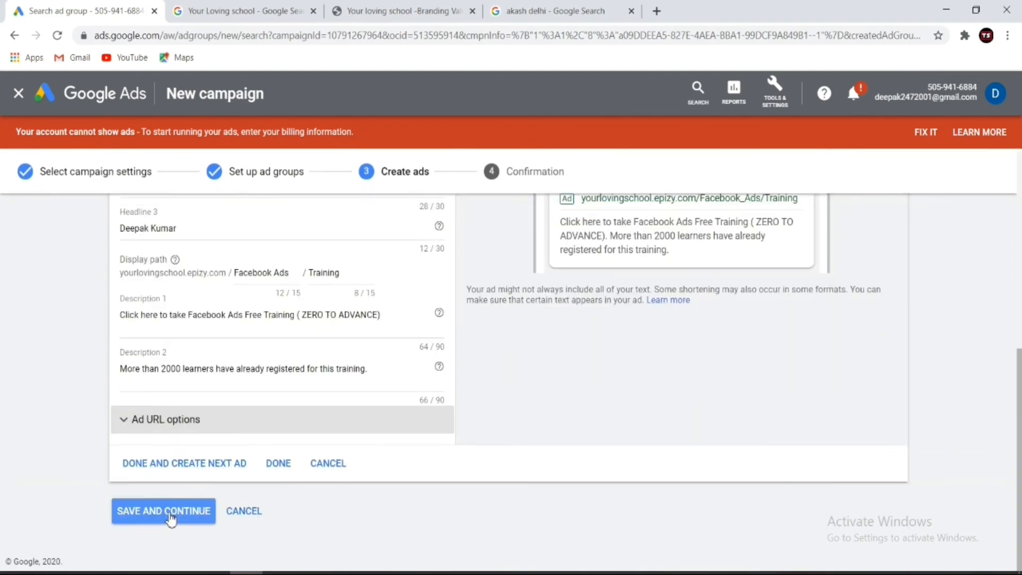
- Save the ad and go to the new Lead Generation Aug-9 campaign's Facebook Ads Training ad group
left_click(168, 512)
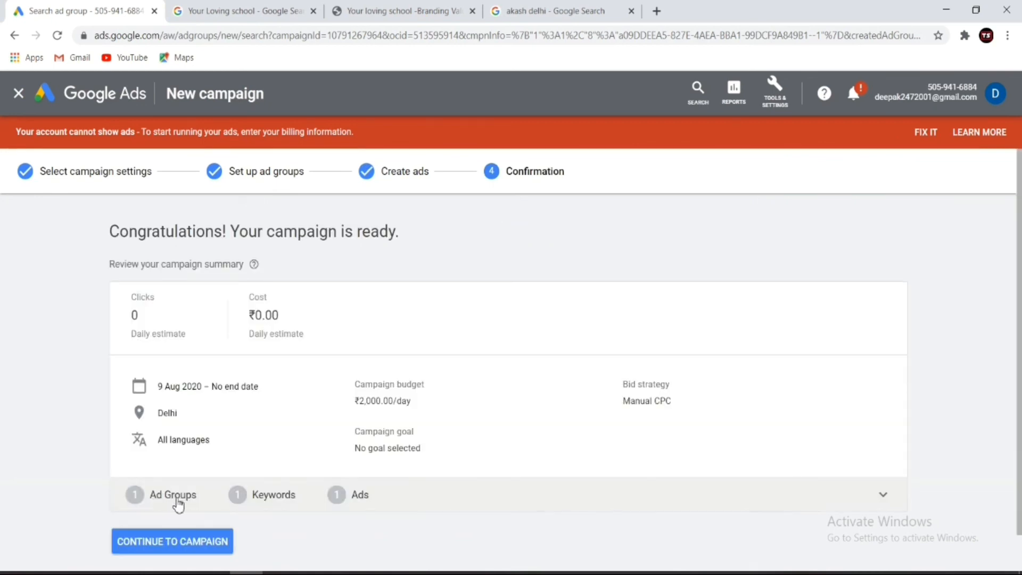
scroll(114, 514, "down", 1)
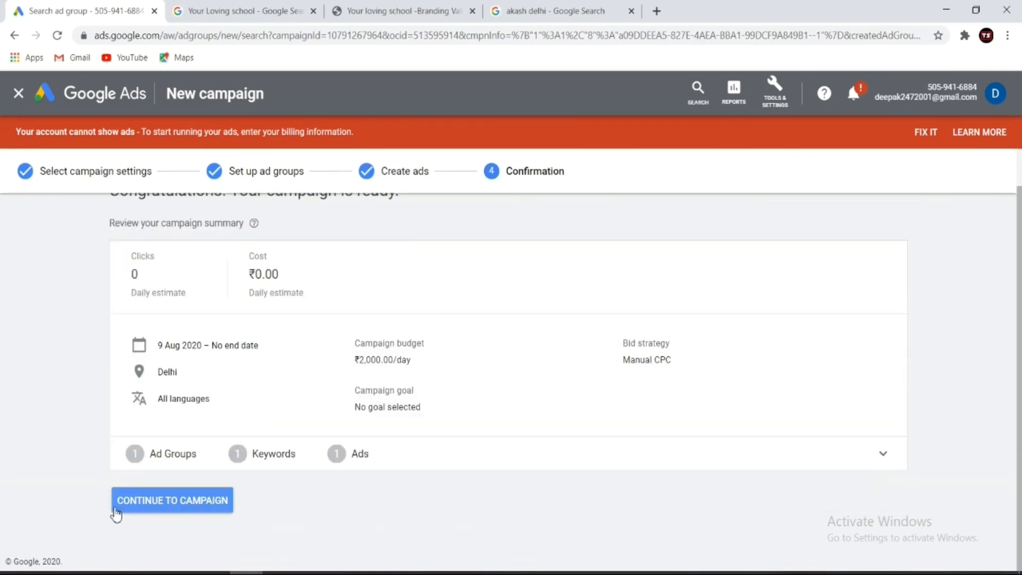
left_click(205, 505)
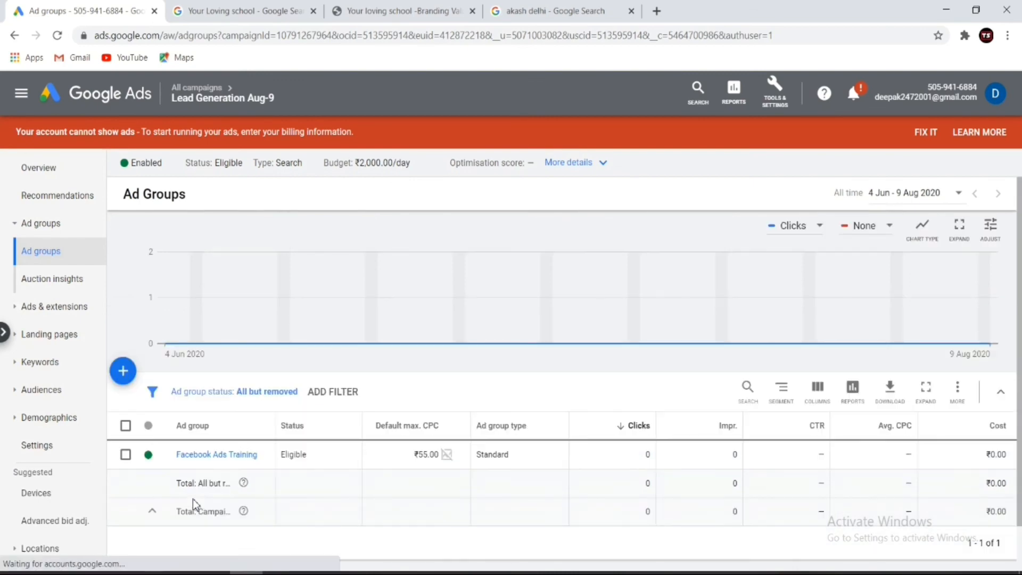
- Open the Lead Generation Aug-9 Overview and review its Keywords, Ads and Delhi Locations cards
left_click(59, 171)
scroll(277, 299, "down", 3)
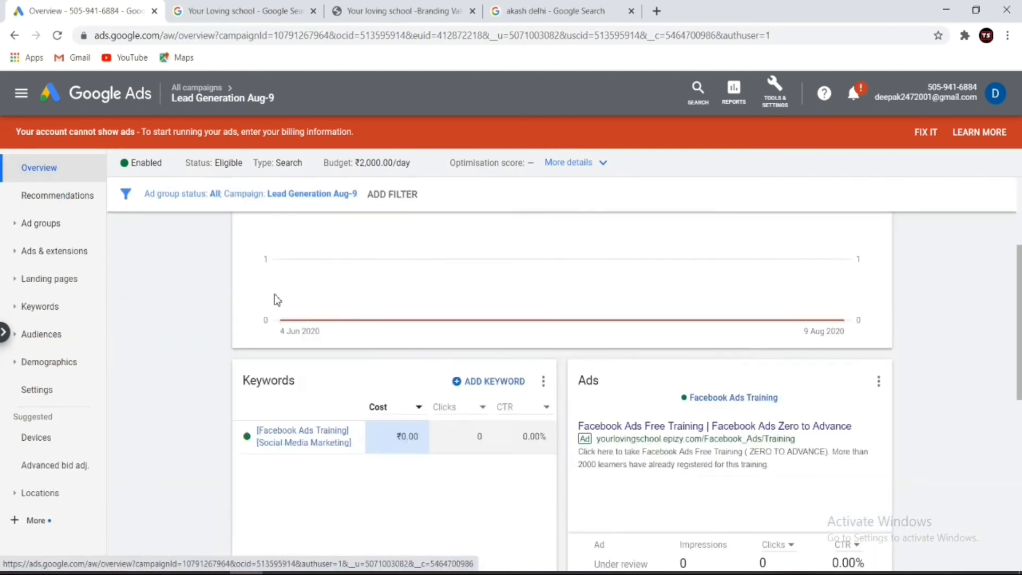
scroll(294, 308, "down", 8)
scroll(335, 343, "up", 6)
mouse_move(335, 362)
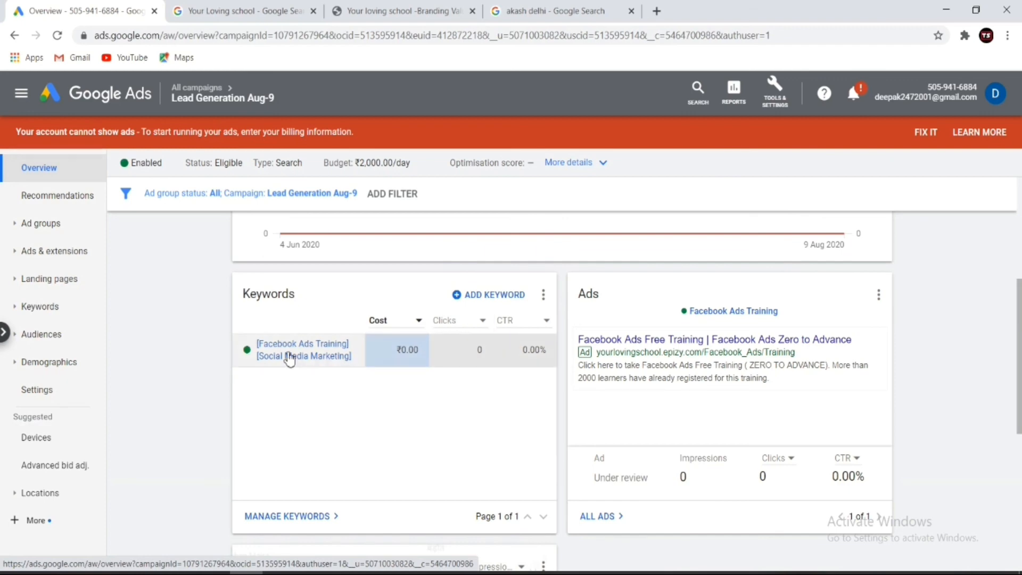
scroll(266, 405, "down", 6)
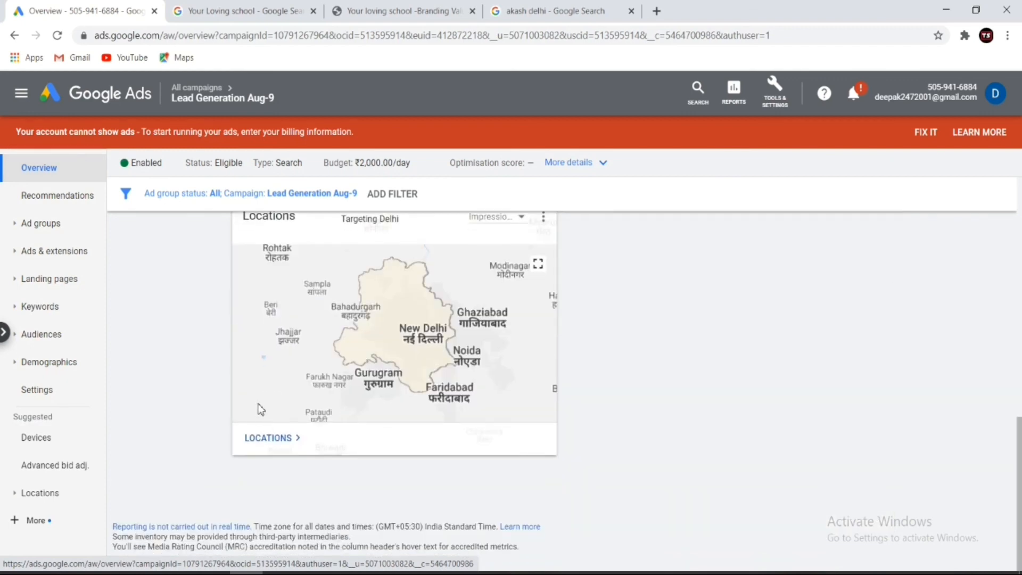
scroll(259, 408, "up", 6)
scroll(258, 408, "up", 3)
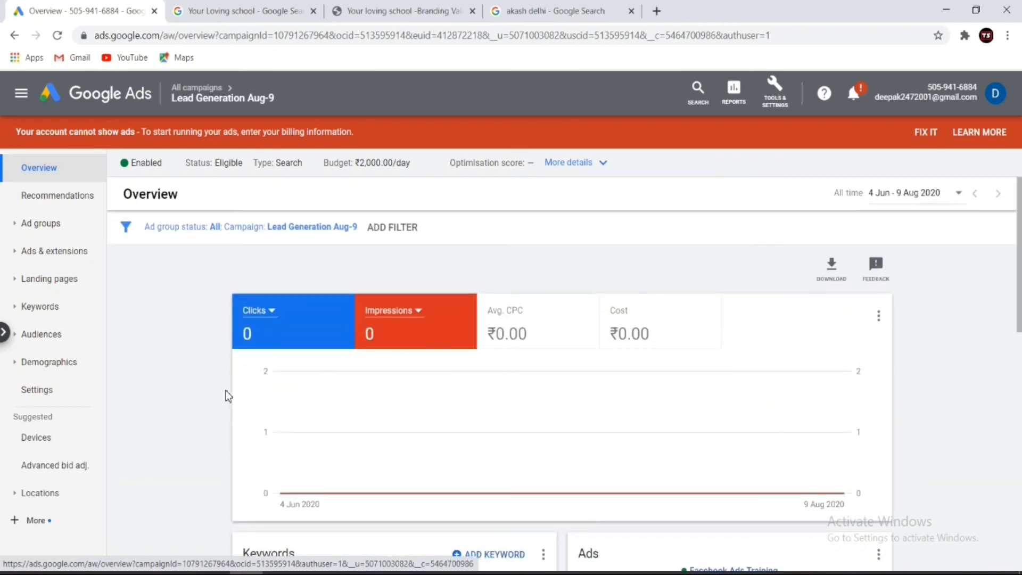